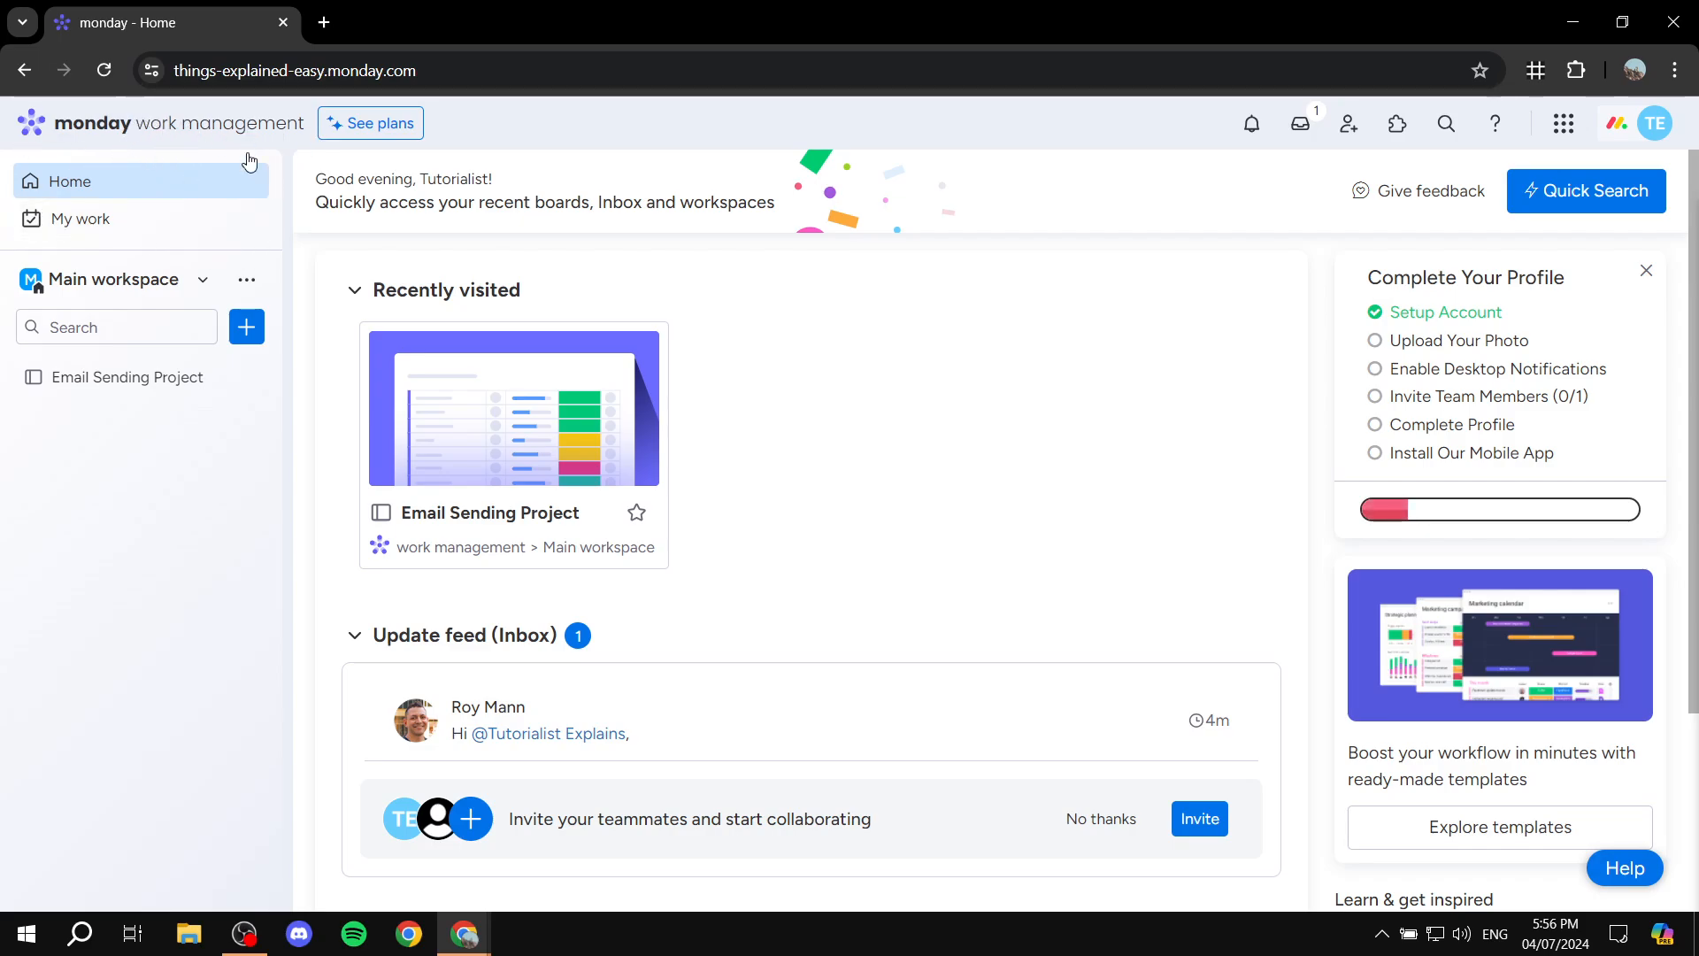
Dismiss the profile checklist and create a main board named Contacts with the custom managed item type Contacts
left_click(1648, 271)
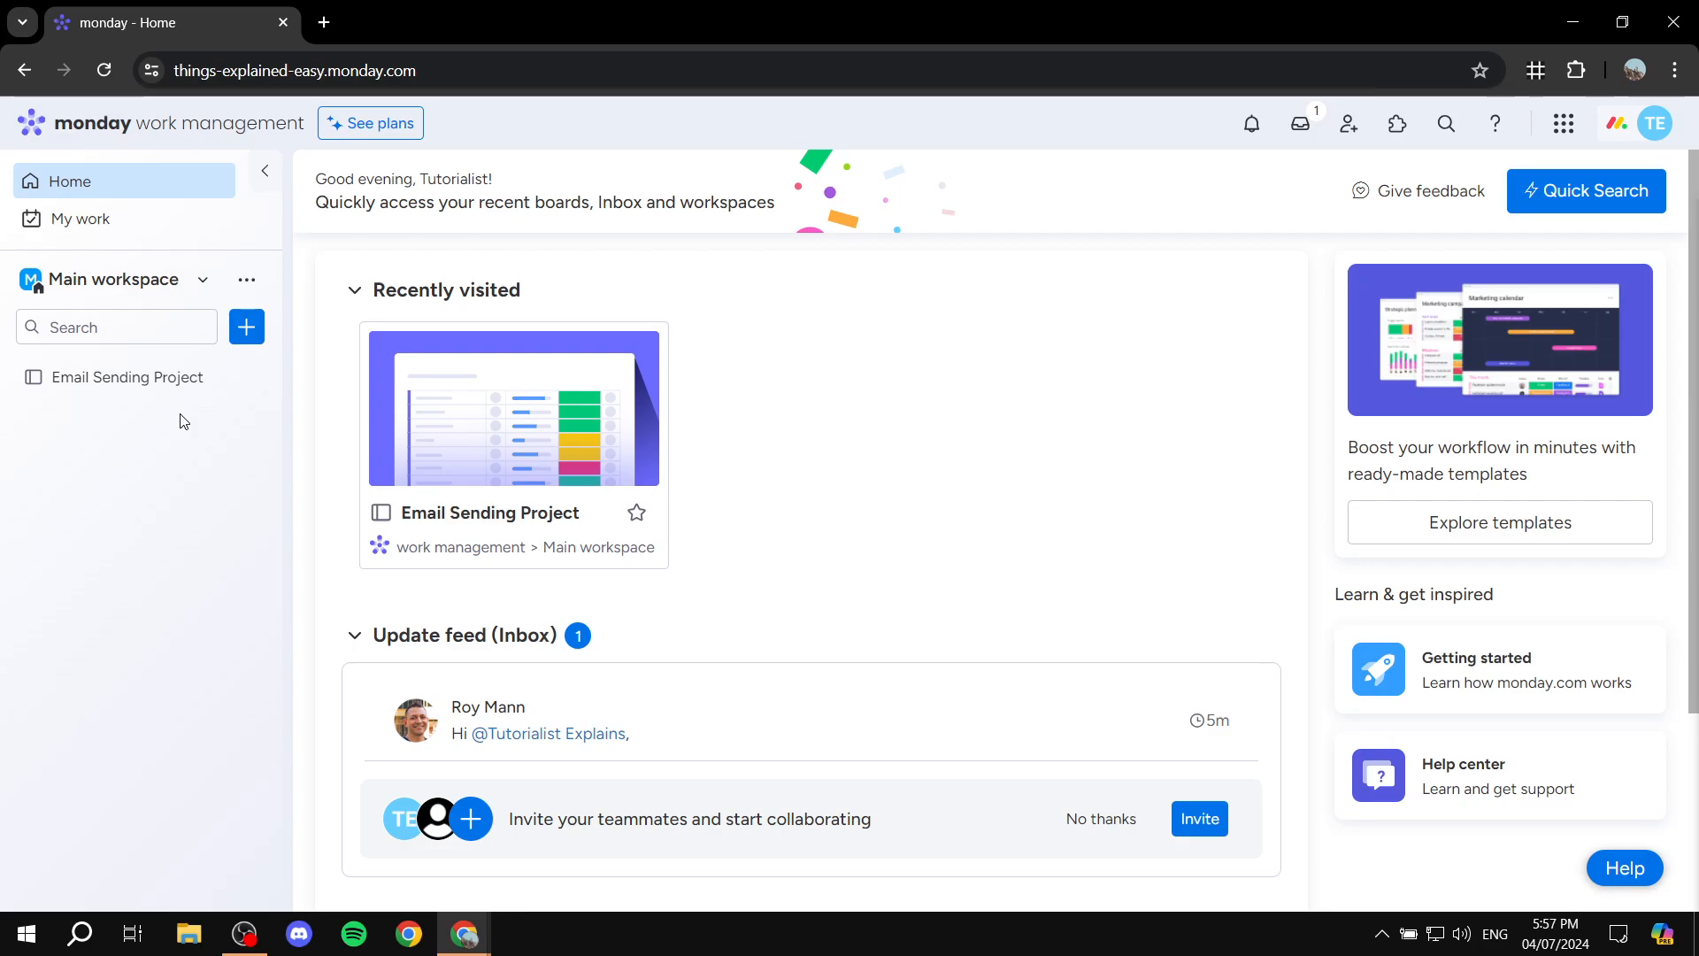
left_click(246, 327)
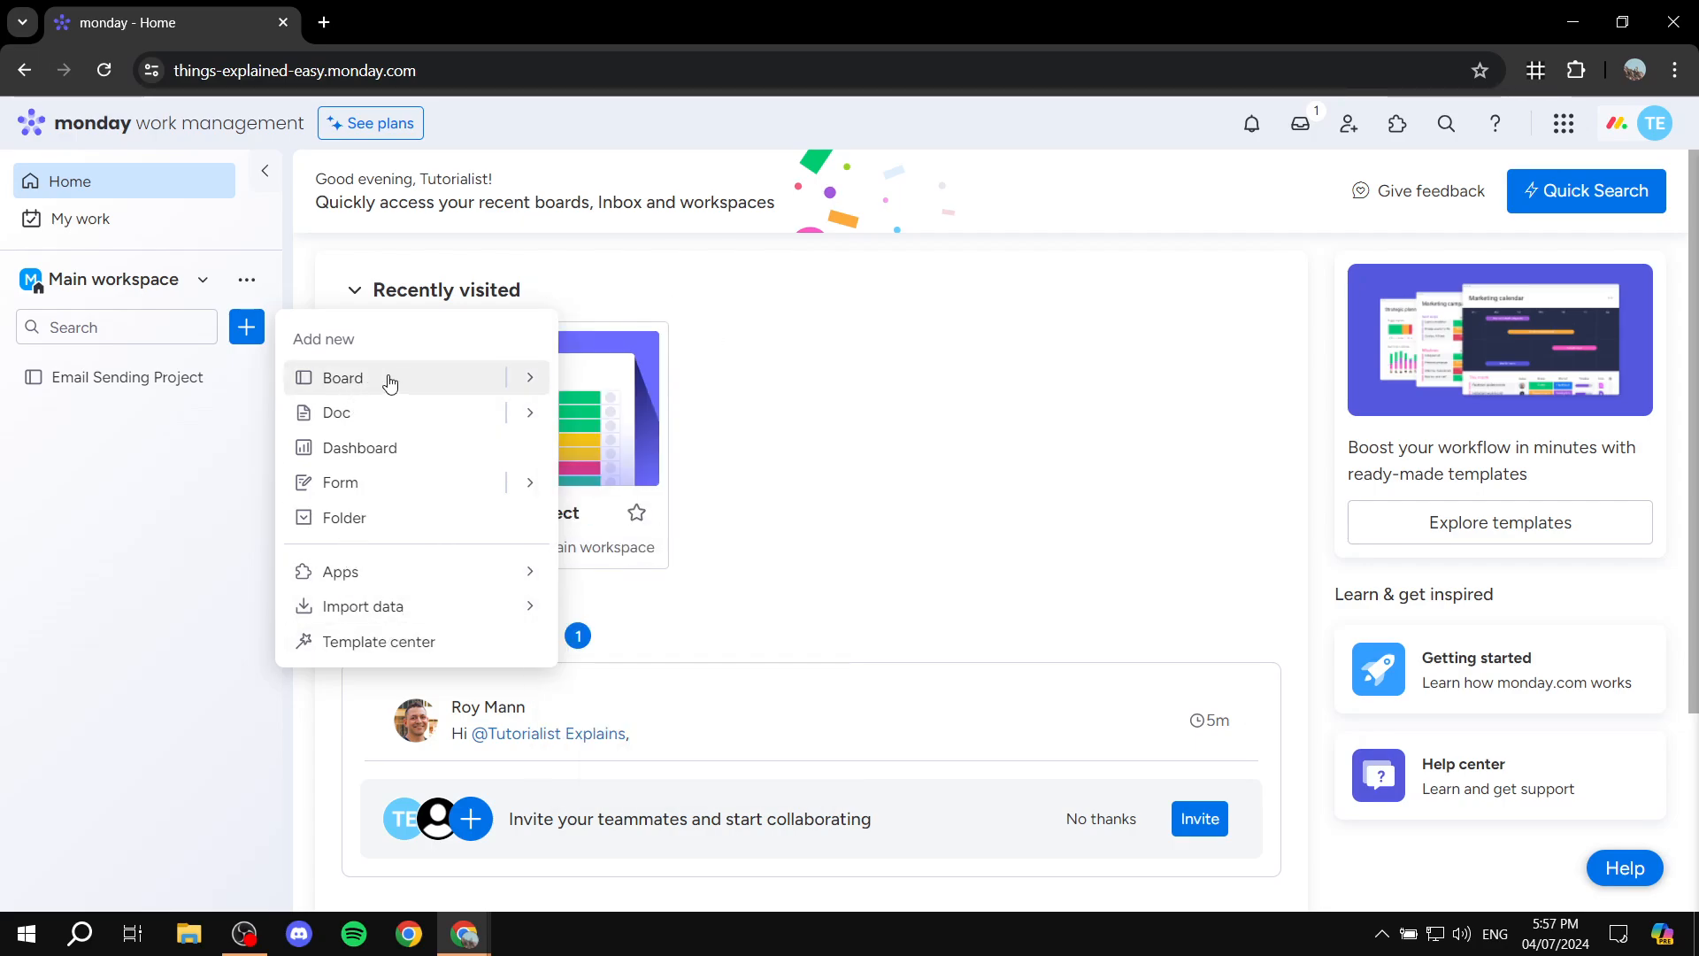
left_click(445, 381)
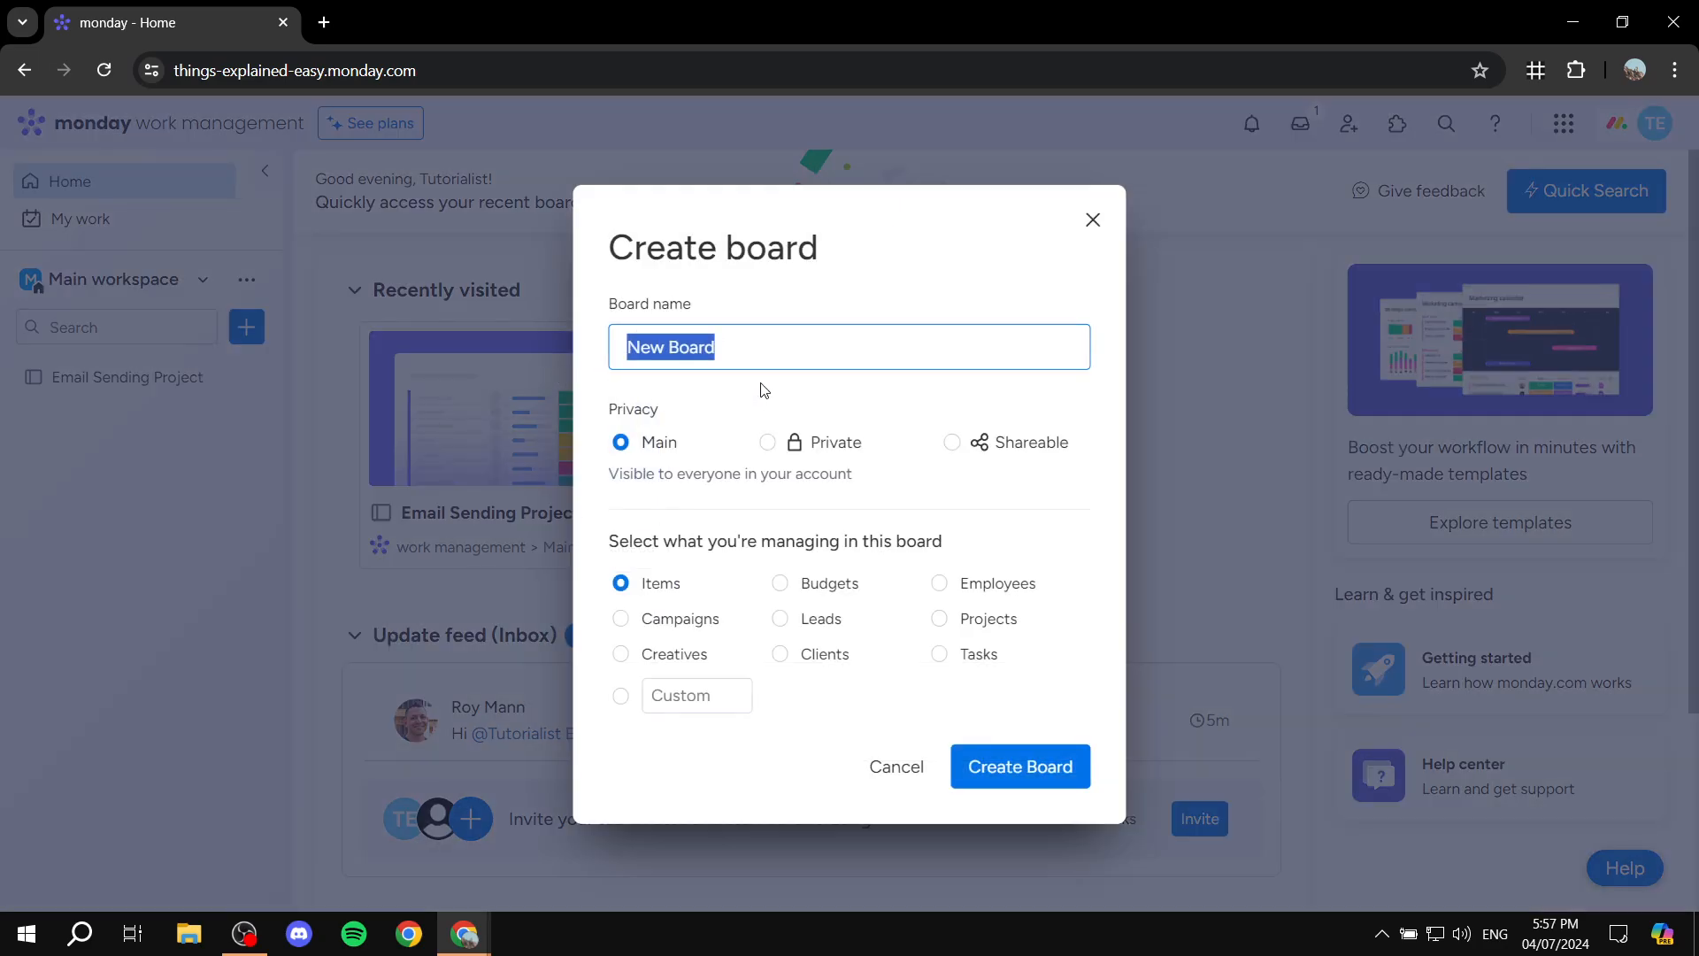
type("Contacts")
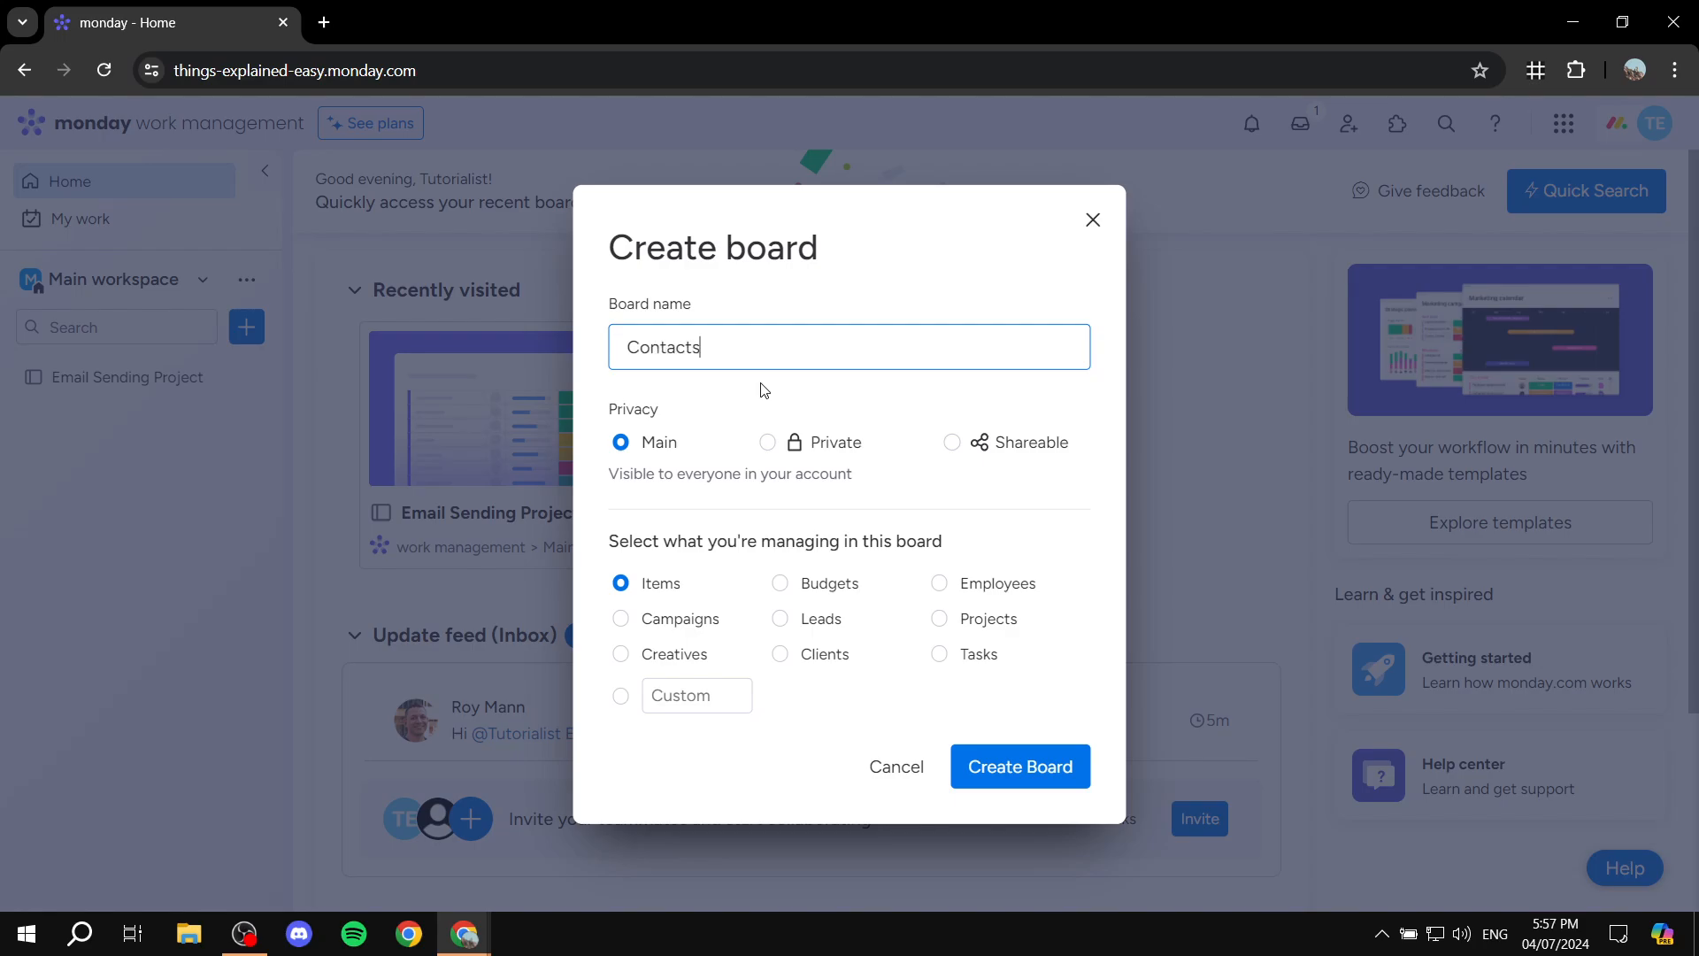
left_click(677, 695)
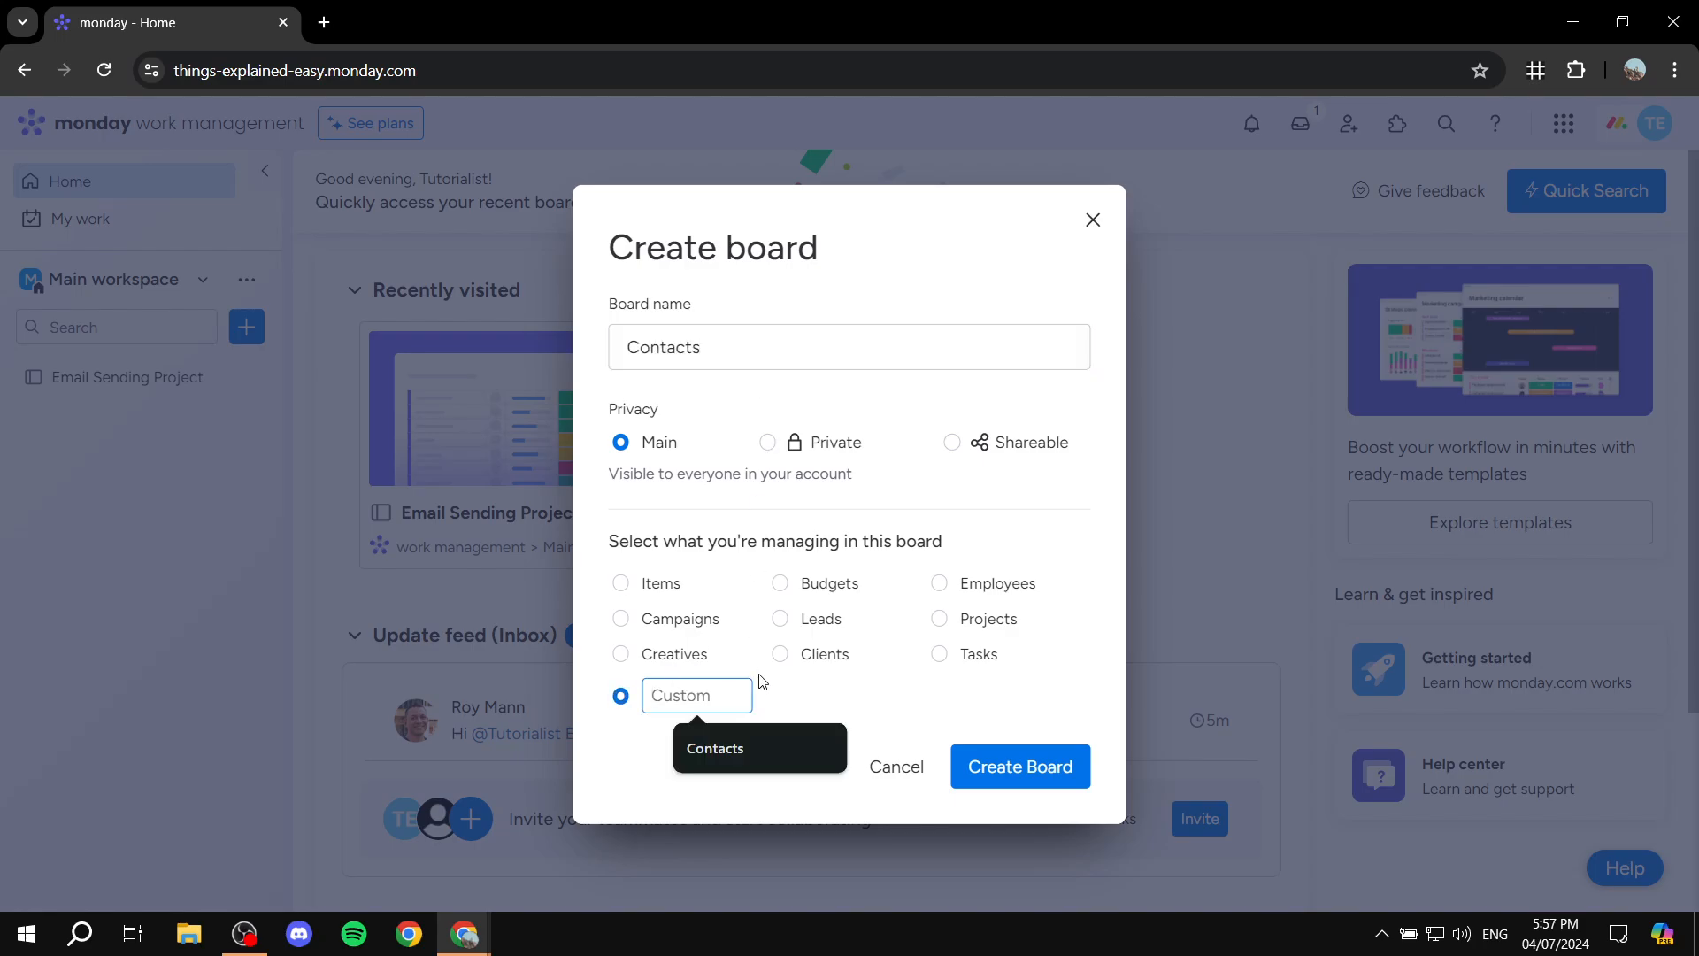
left_click(761, 752)
left_click(1019, 772)
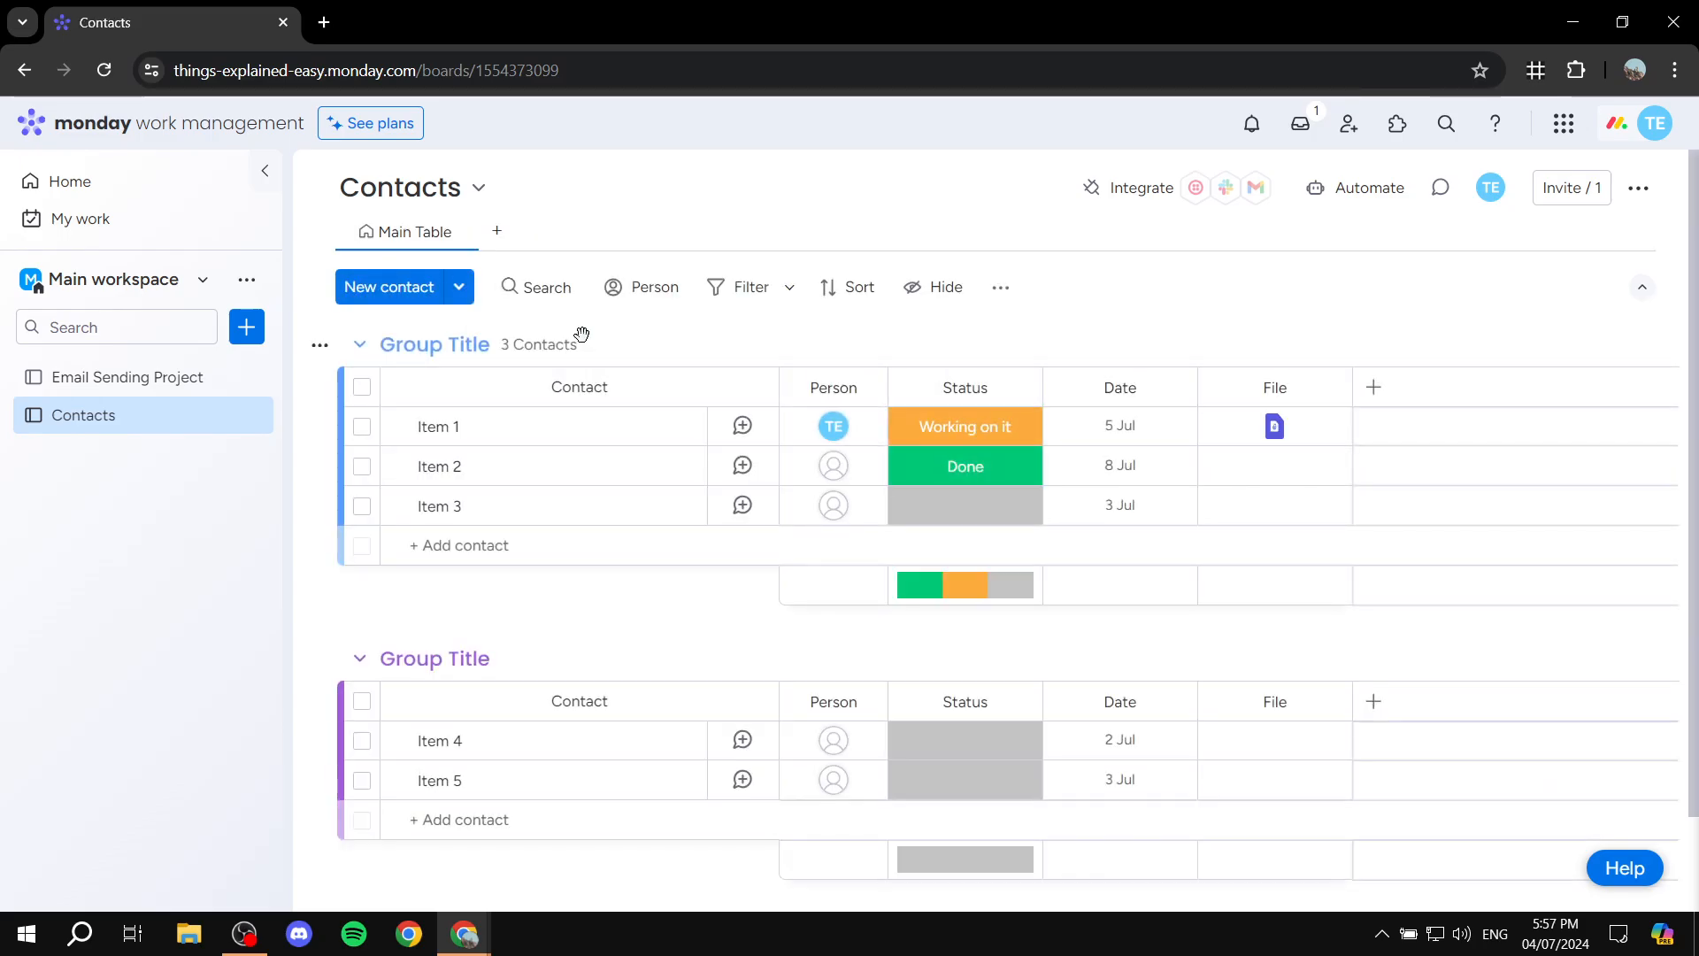
Delete the second group, which holds Item 4 and Item 5, from the Contacts board
left_click(319, 660)
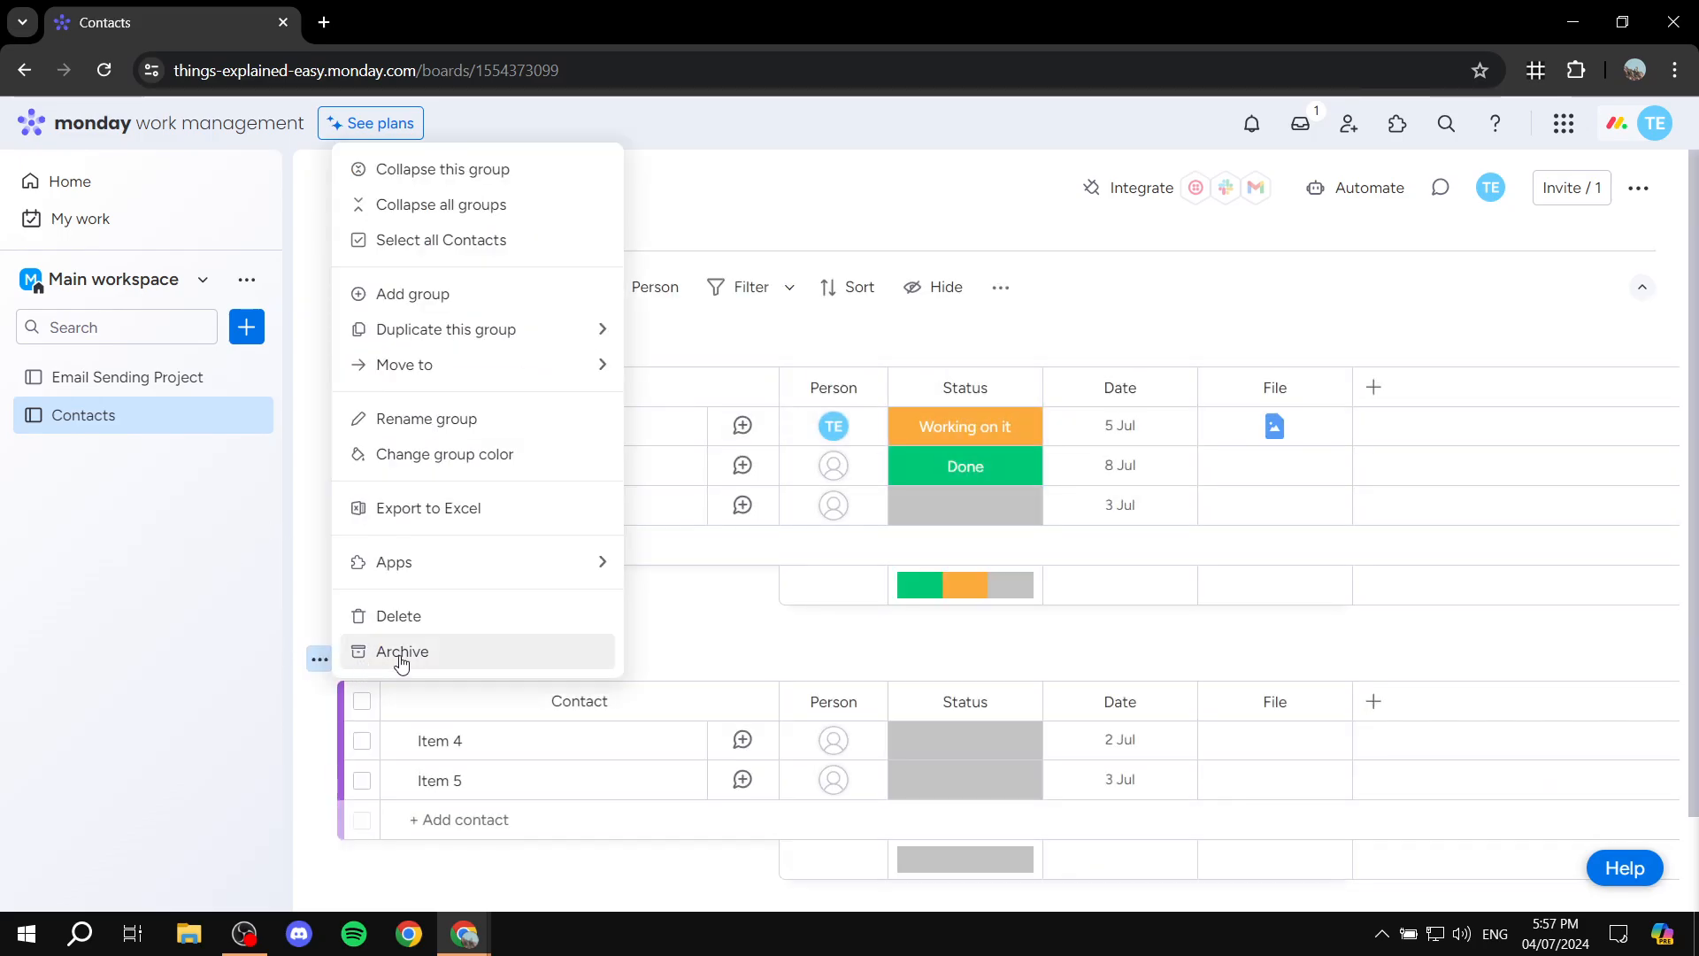
left_click(399, 617)
left_click(1073, 552)
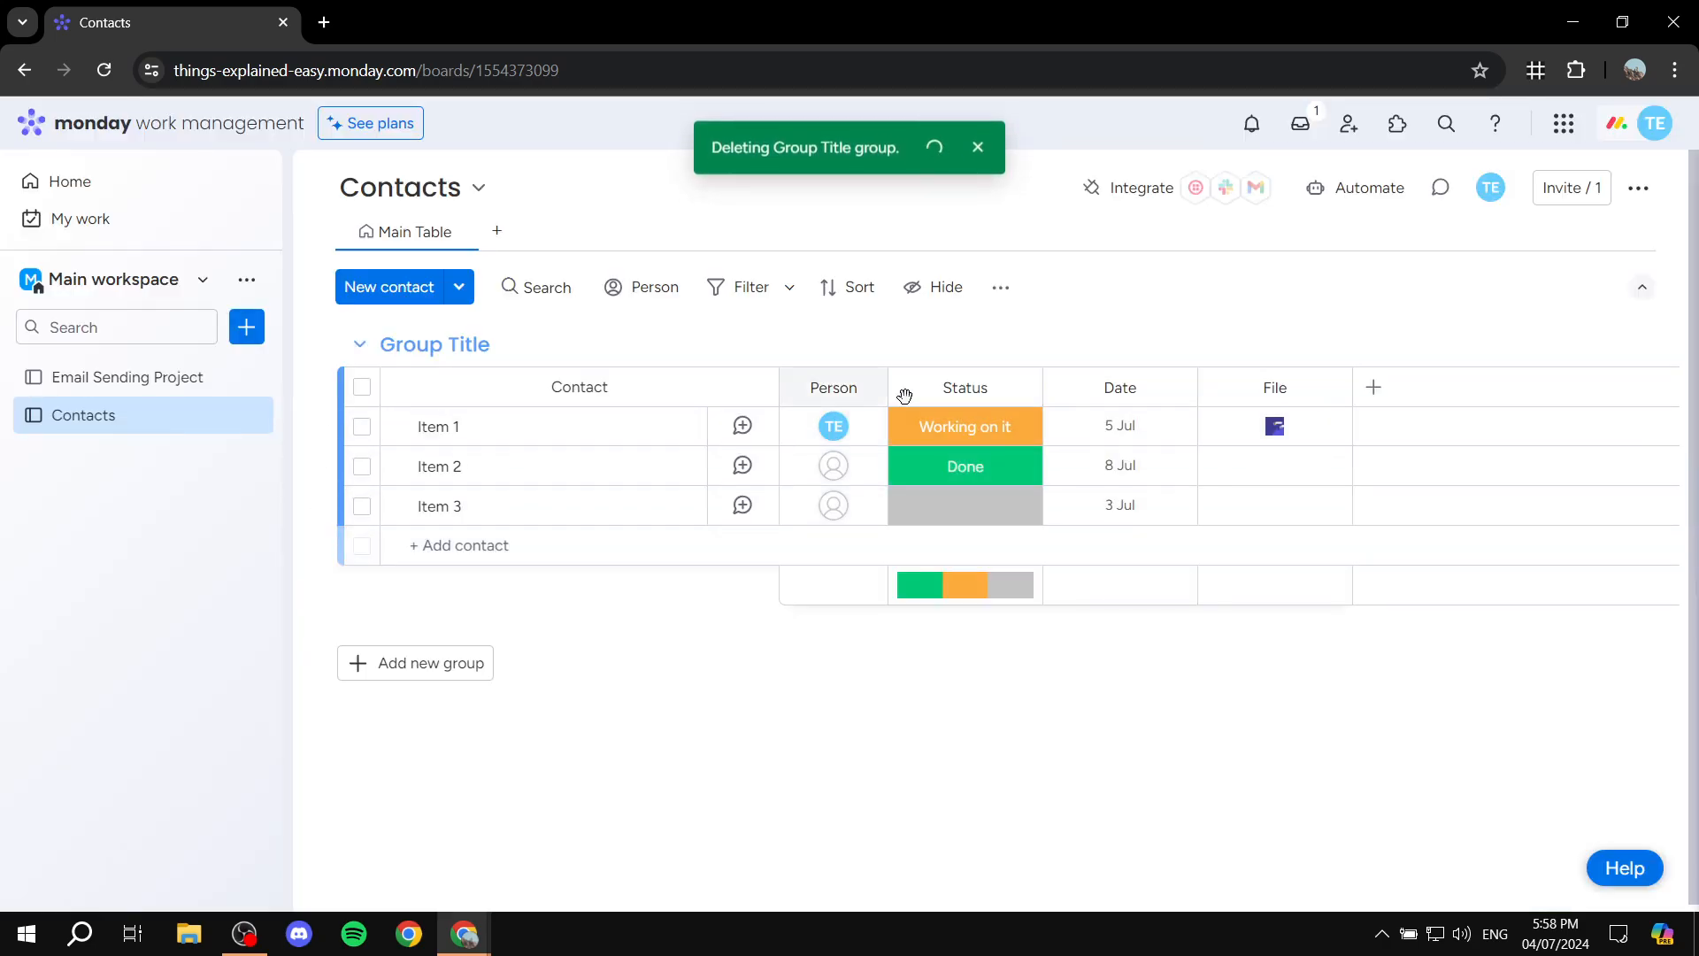
Delete the Status, Date and File columns from the Contacts board
left_click(1019, 387)
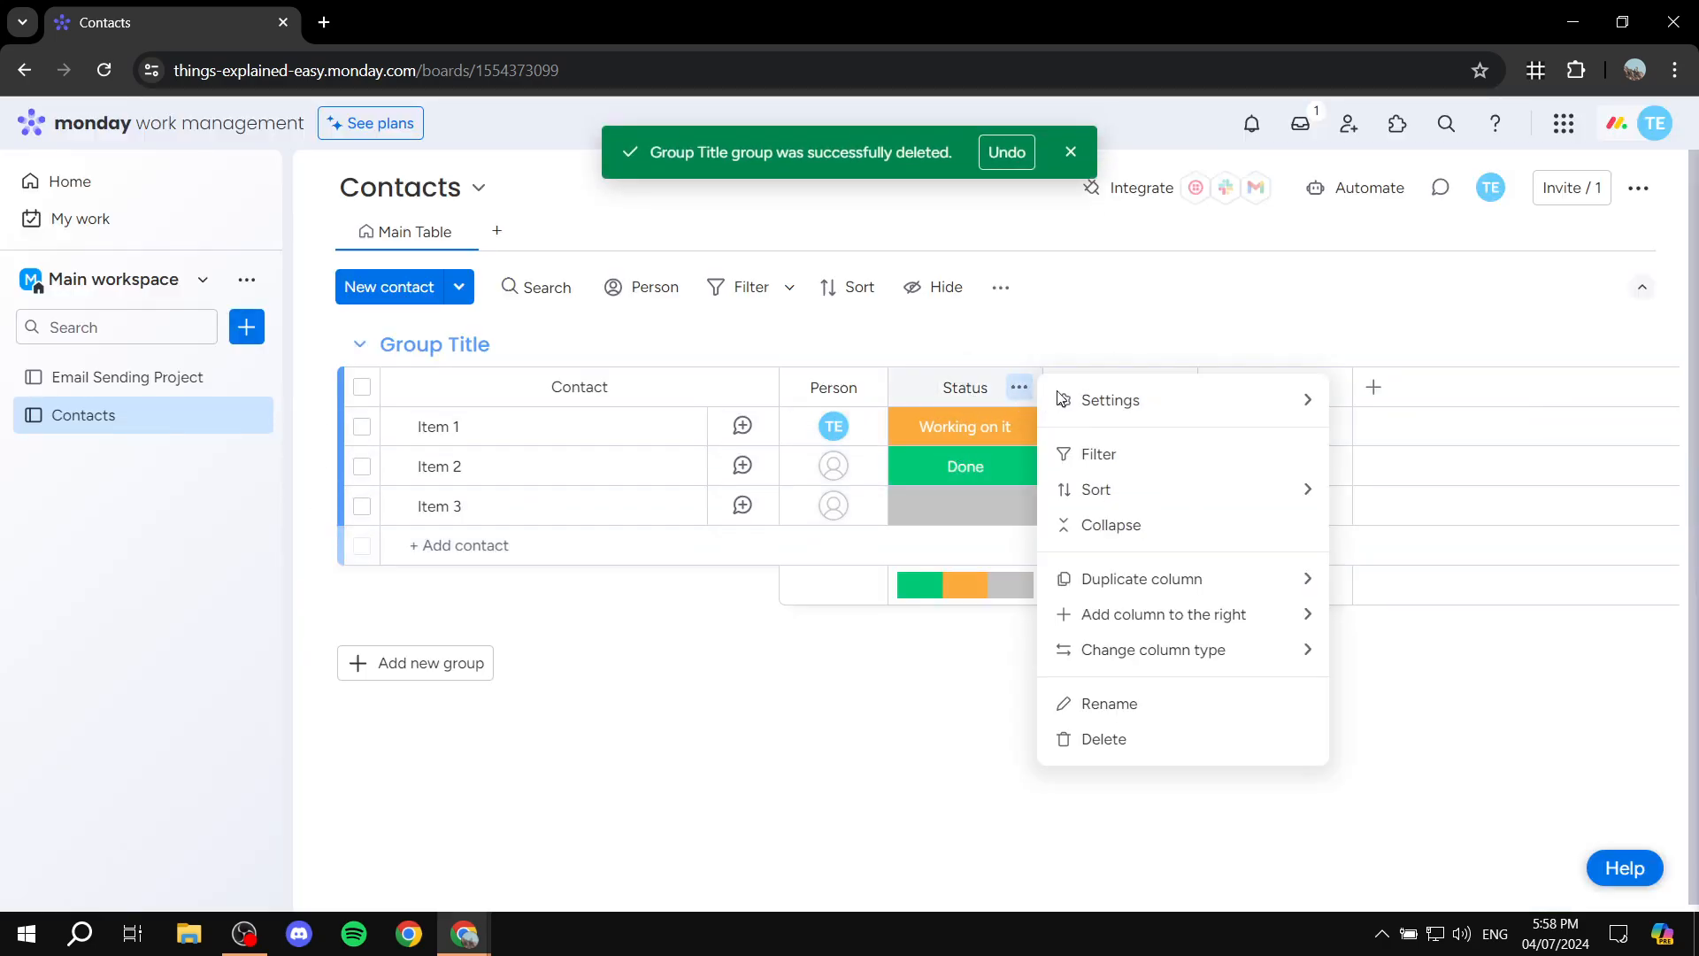
left_click(1102, 738)
left_click(1137, 274)
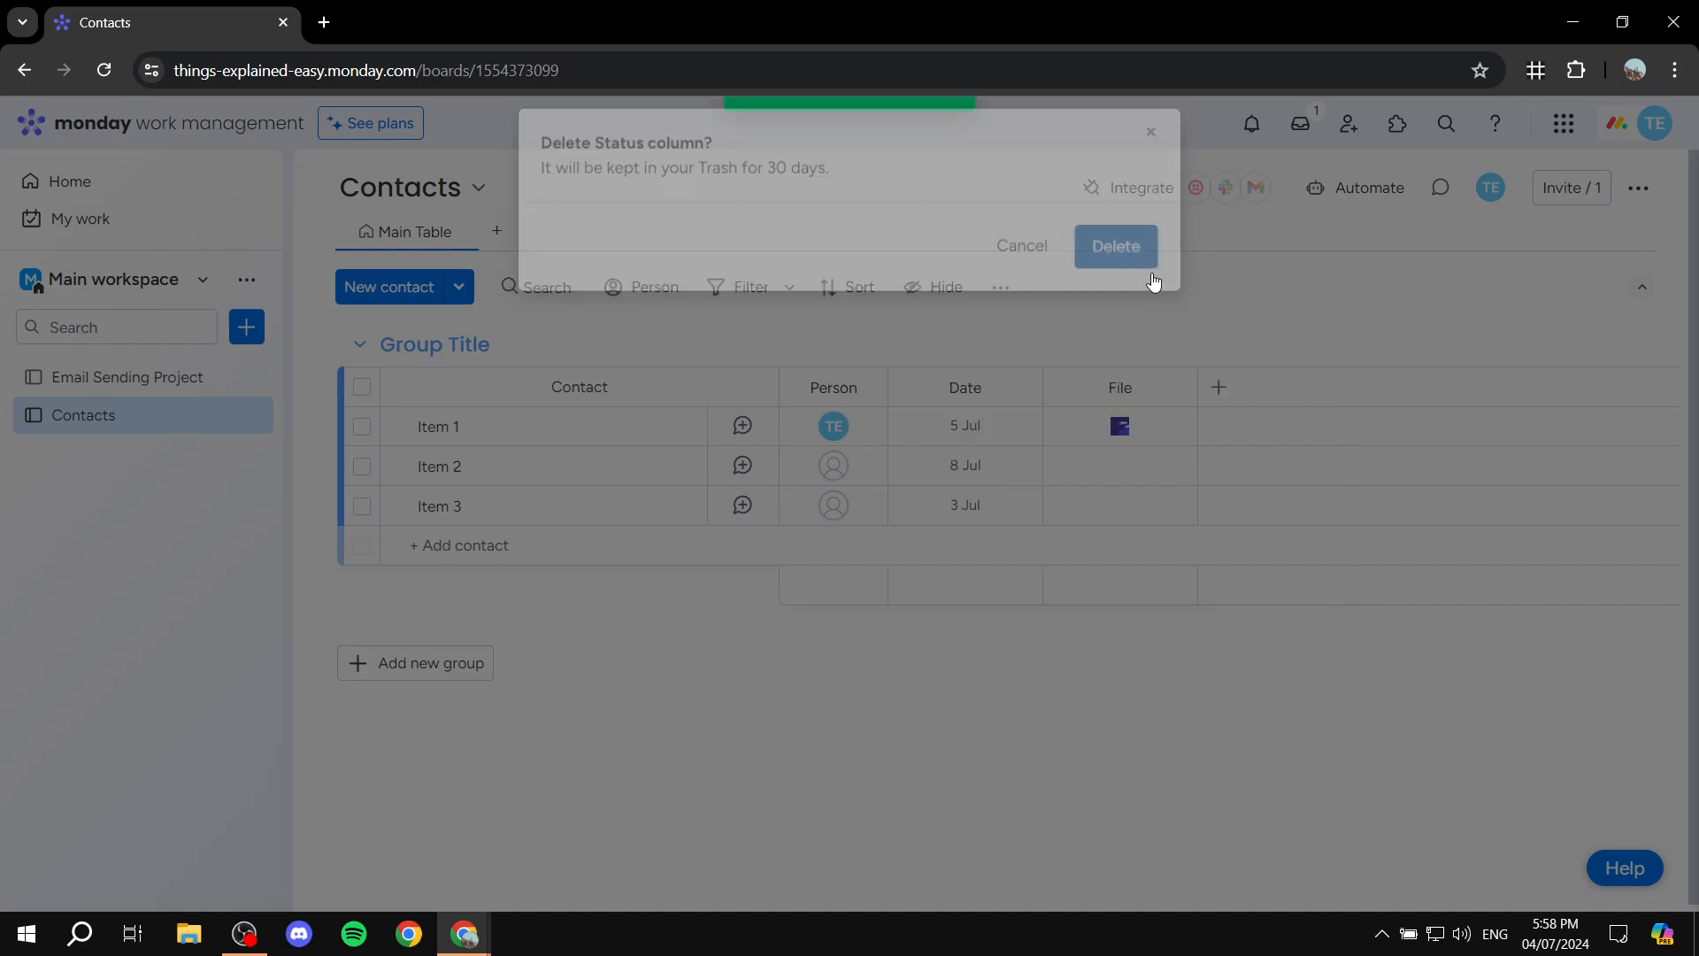
left_click(1020, 388)
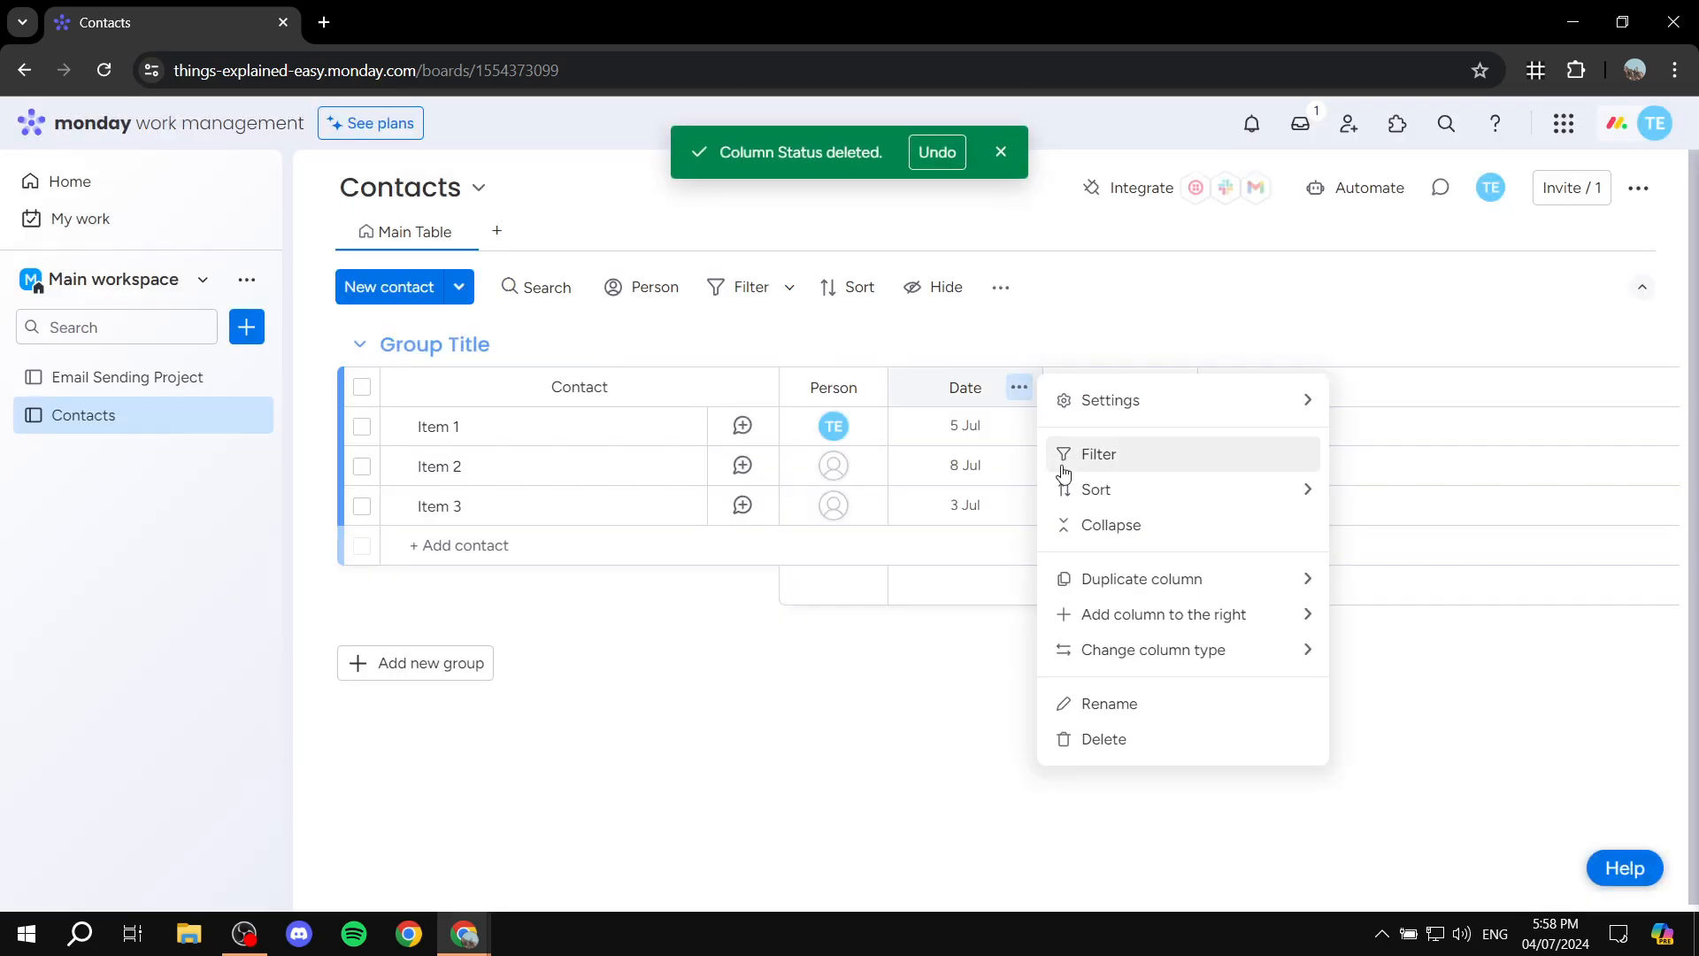
left_click(1076, 738)
left_click(1133, 271)
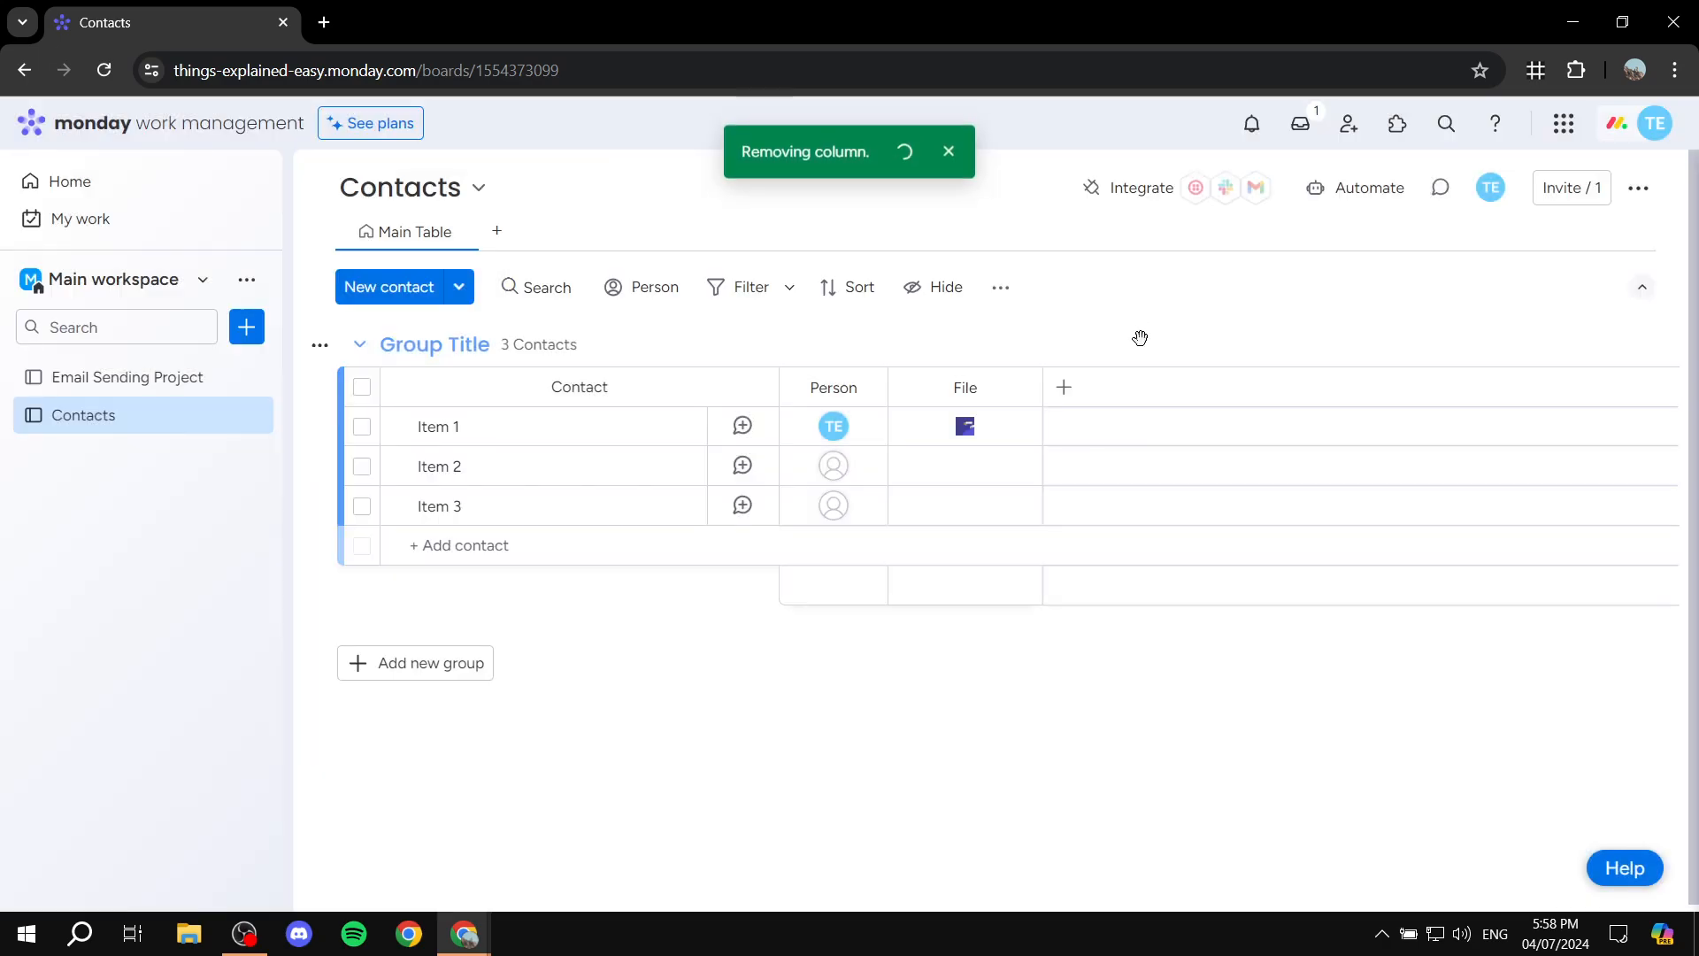
left_click(1019, 387)
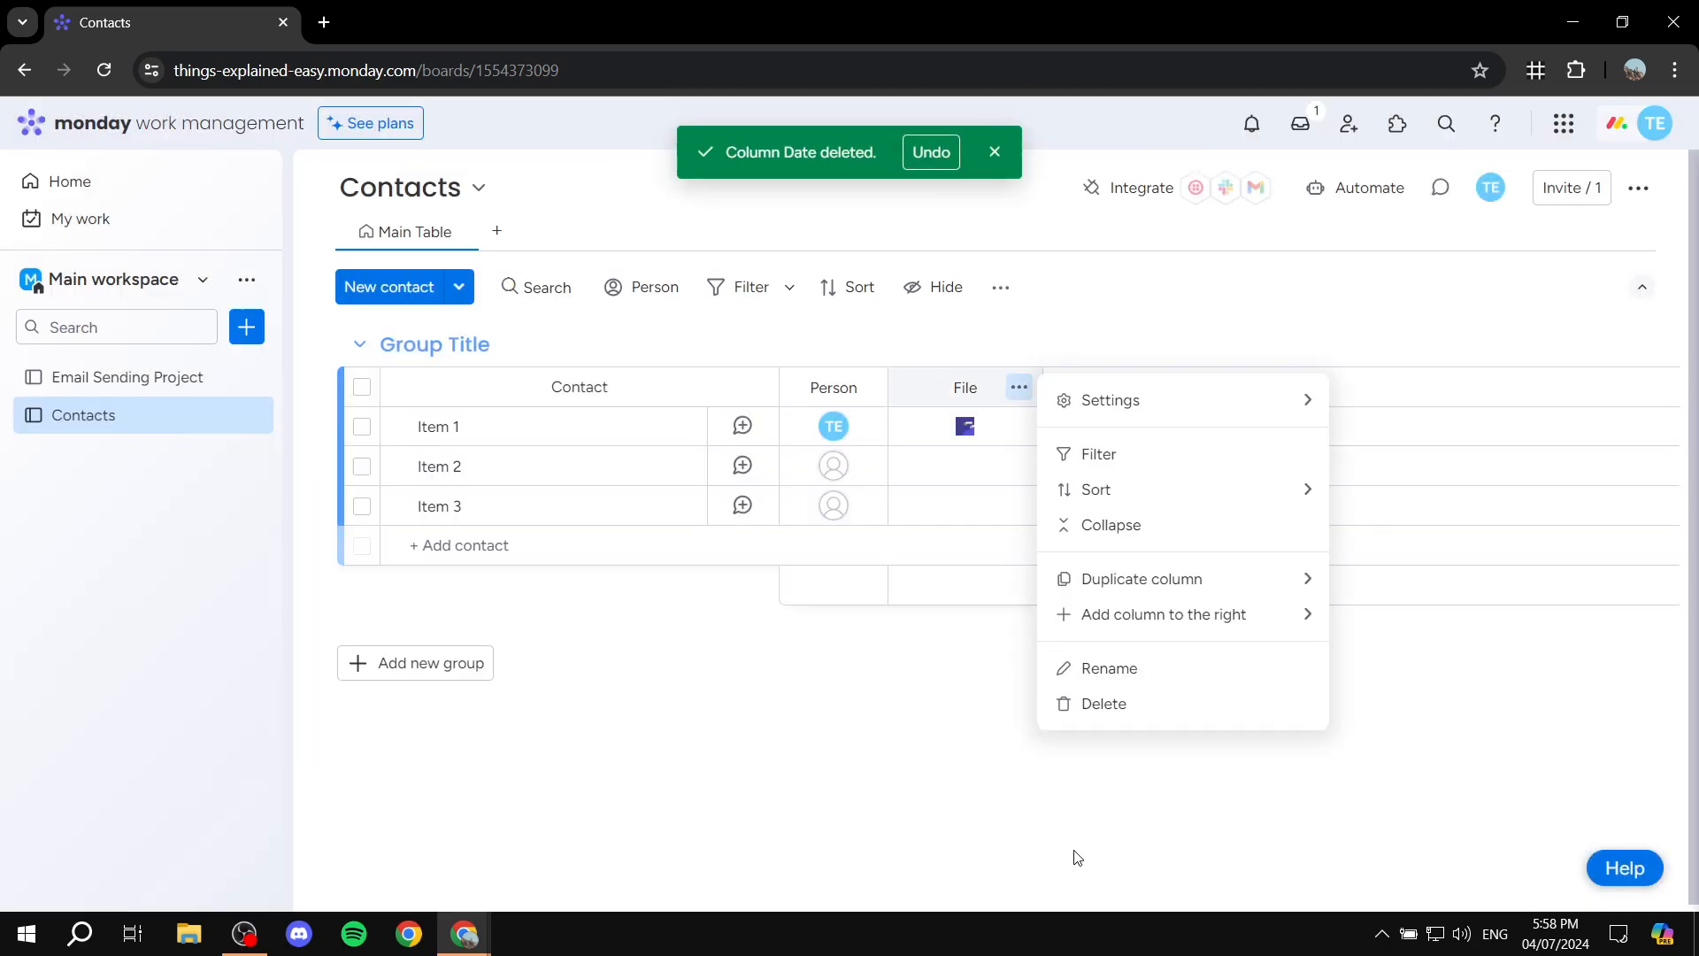
left_click(1109, 708)
left_click(1138, 279)
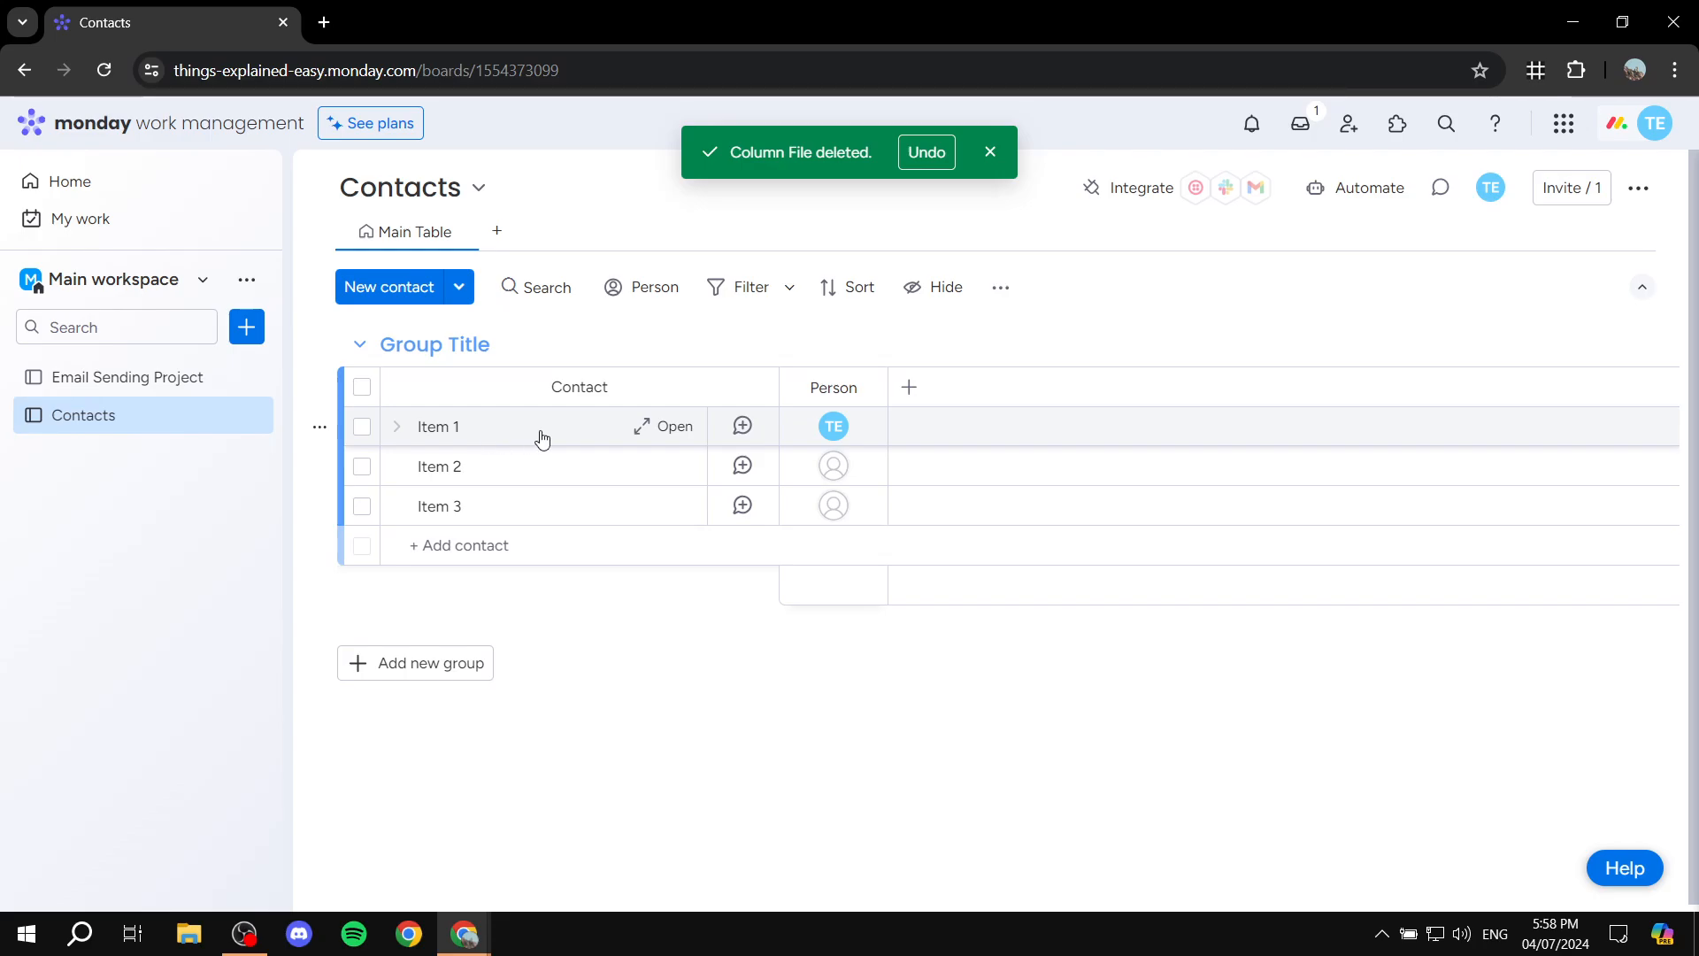
Add an Email column after the Person column in the Contacts board
left_click(909, 389)
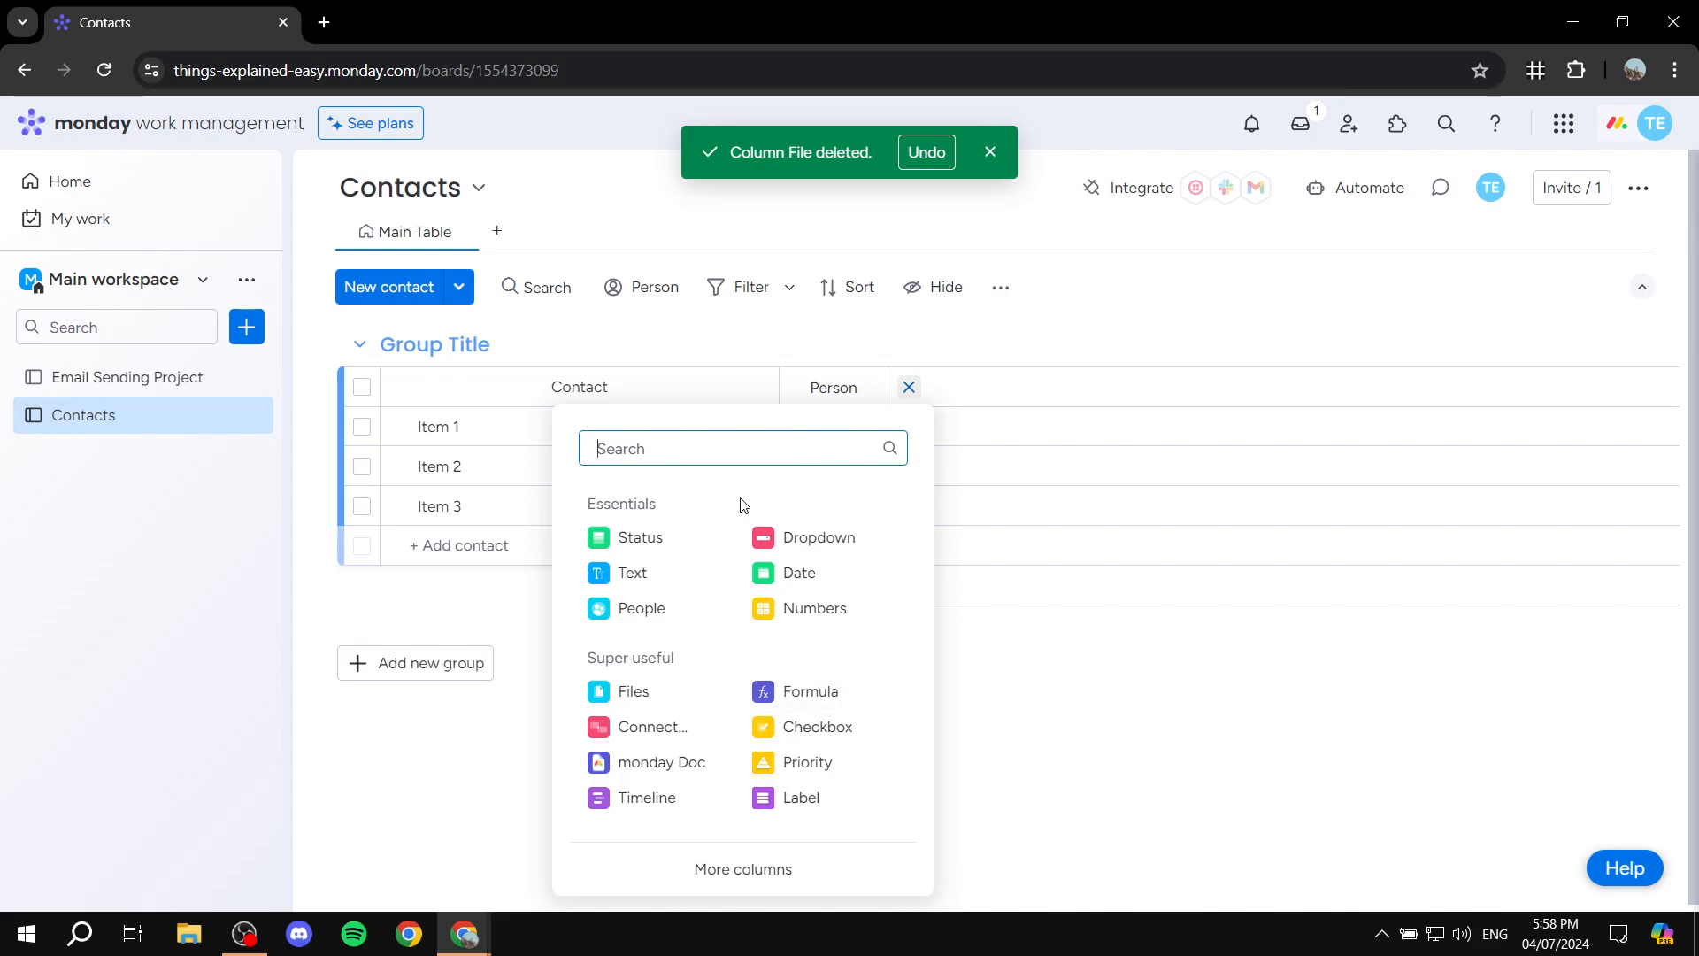
type("Ema")
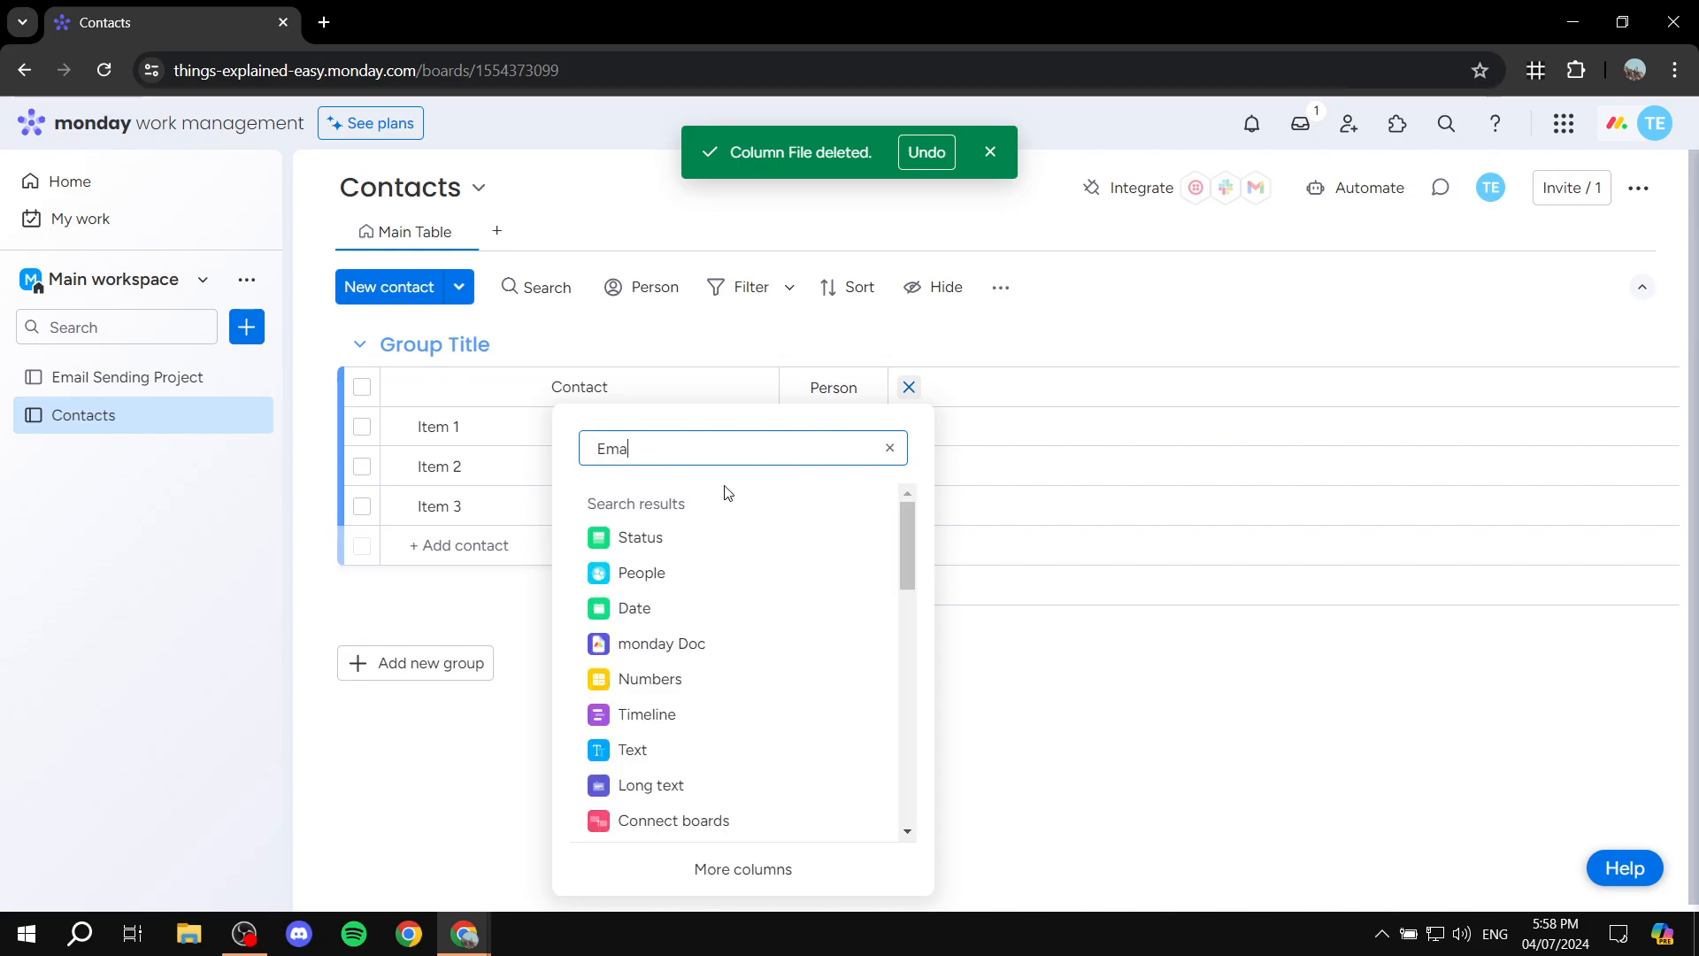
type("il")
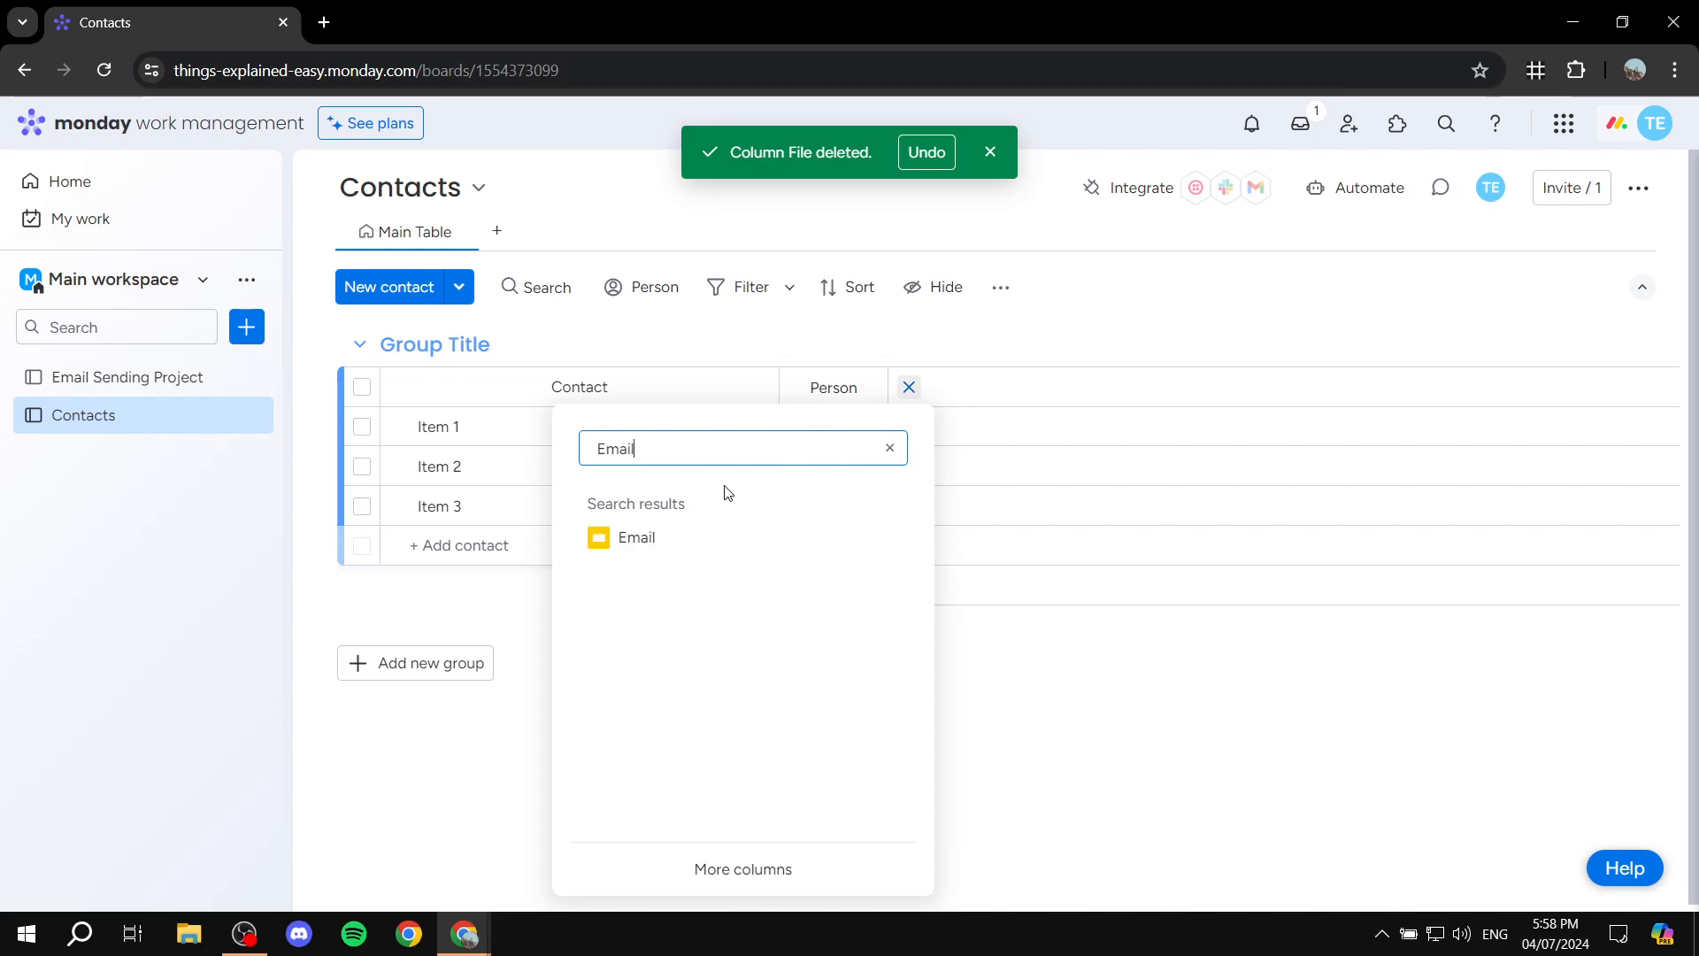
left_click(656, 544)
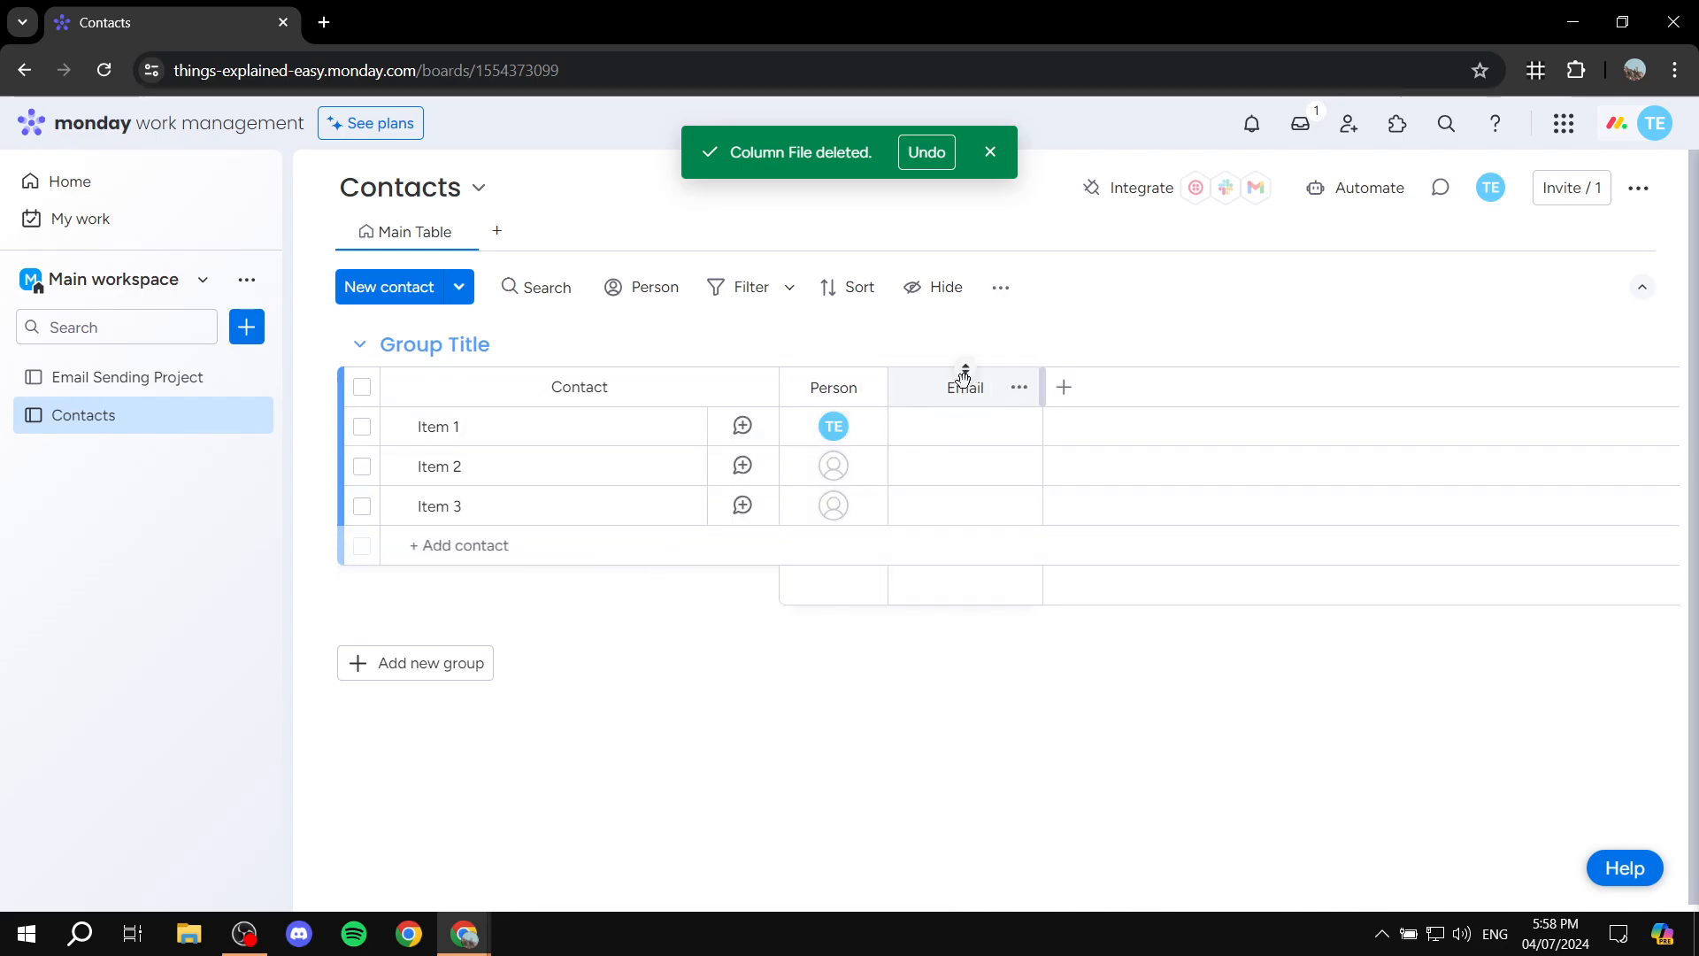
left_click(1062, 389)
type("Text")
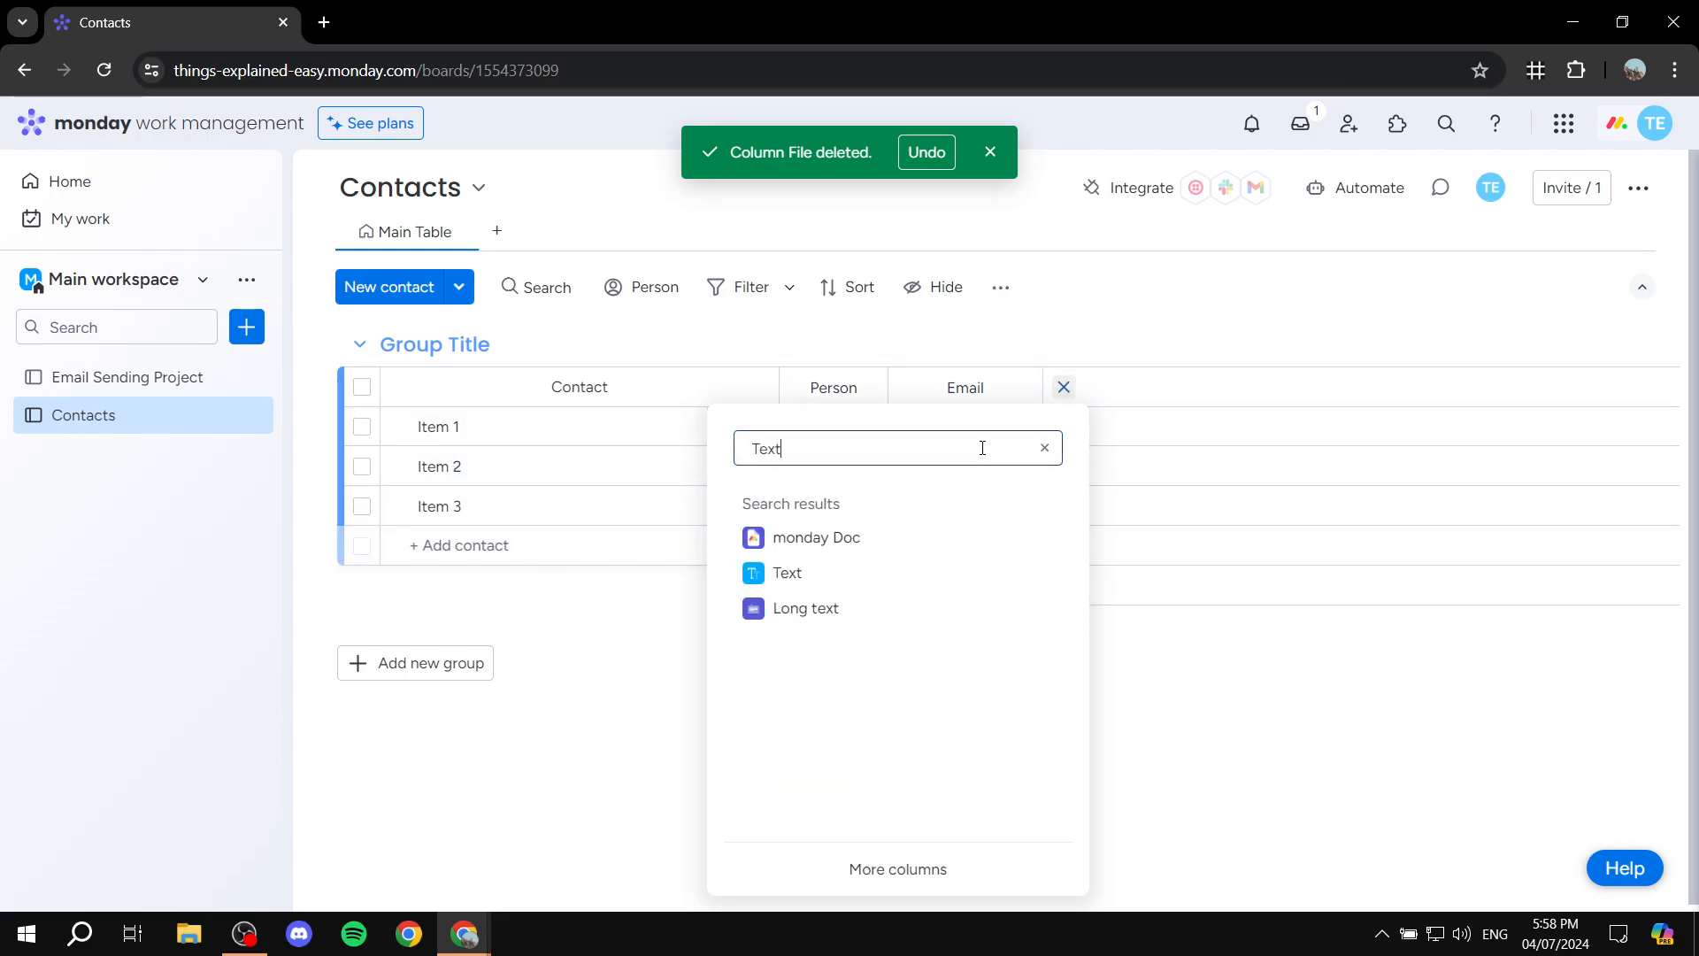
left_click(805, 575)
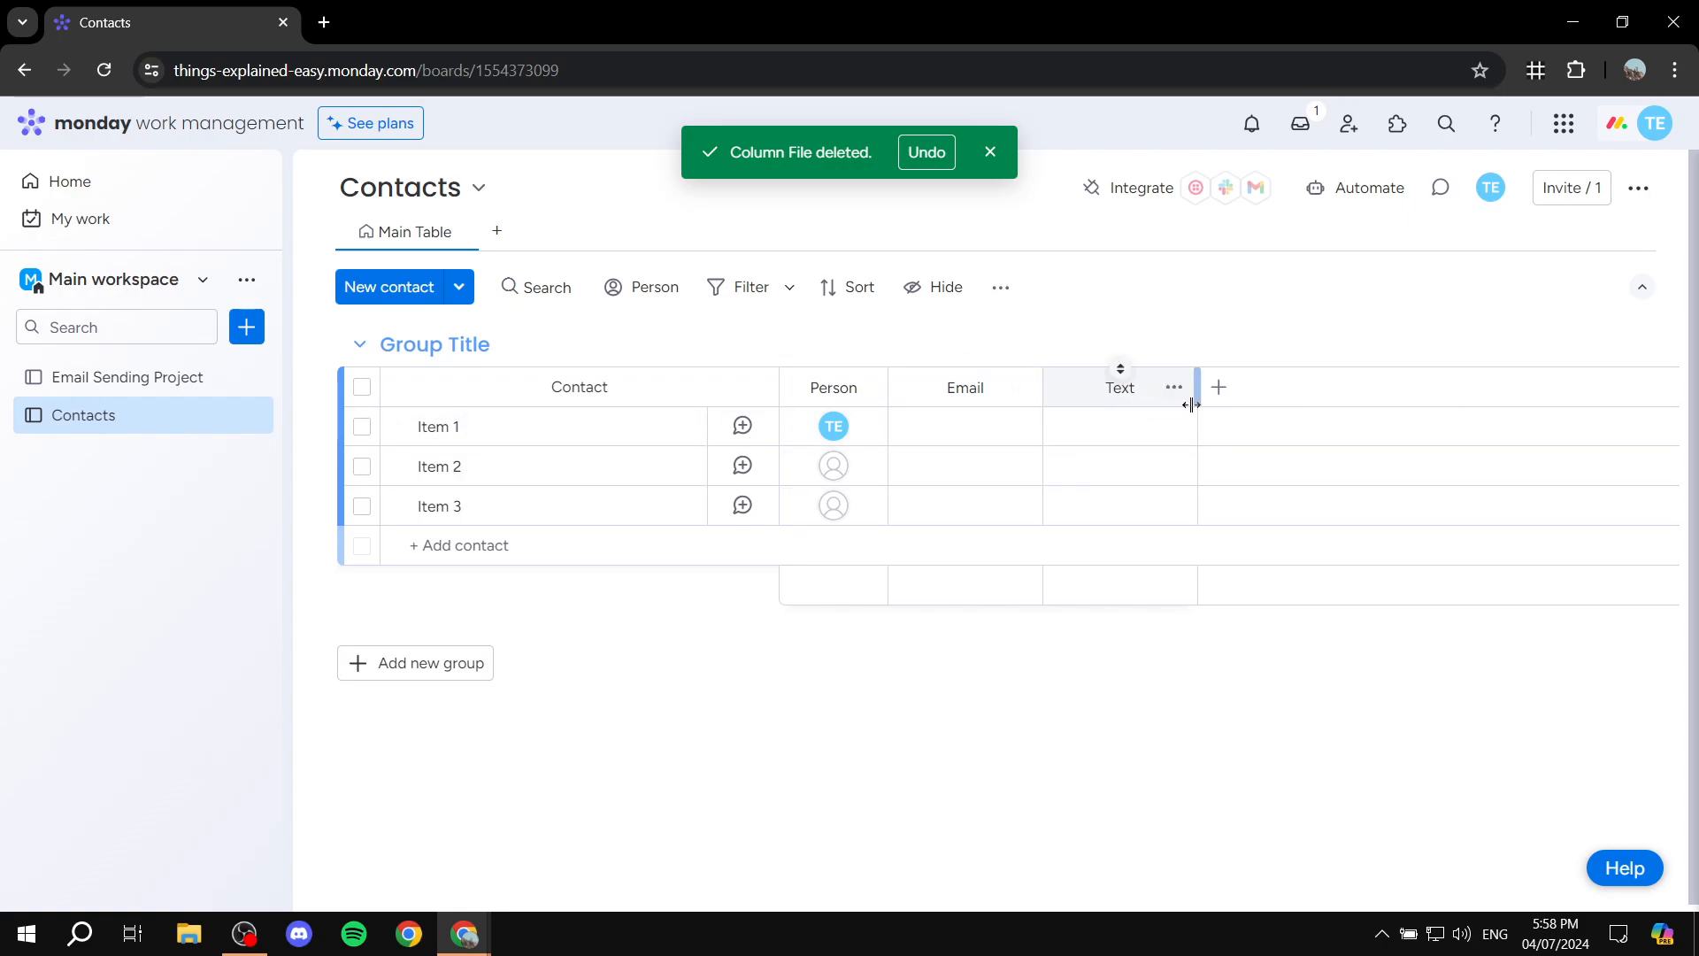
left_click(1175, 389)
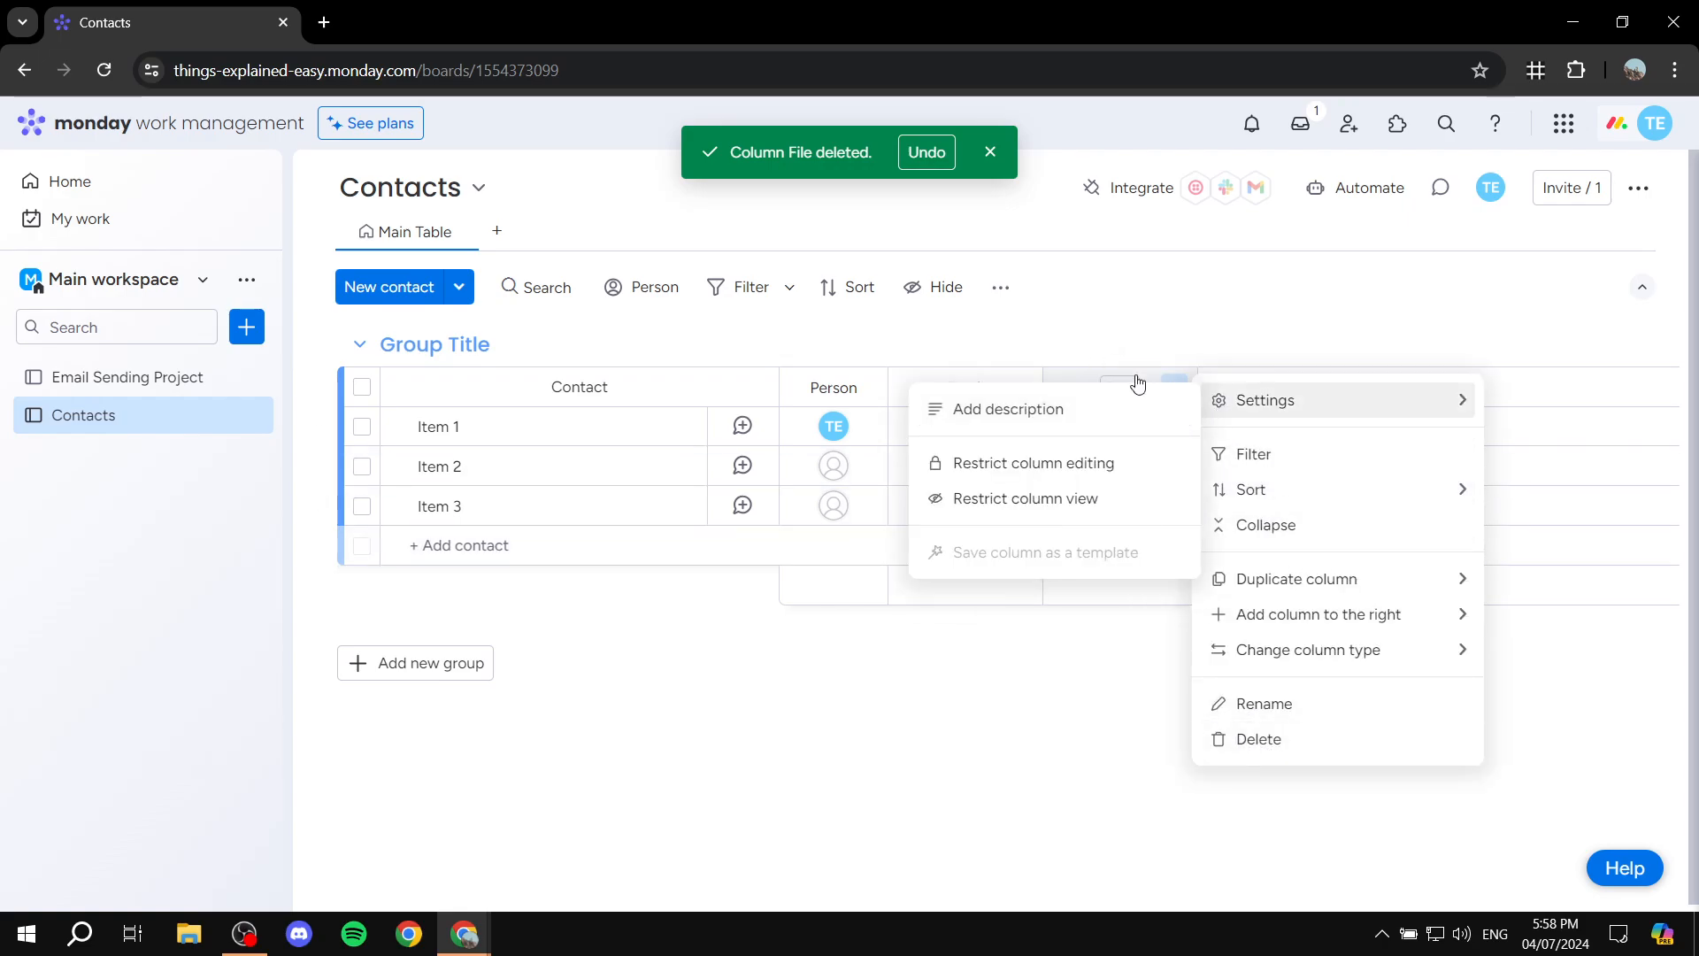
left_click(1283, 739)
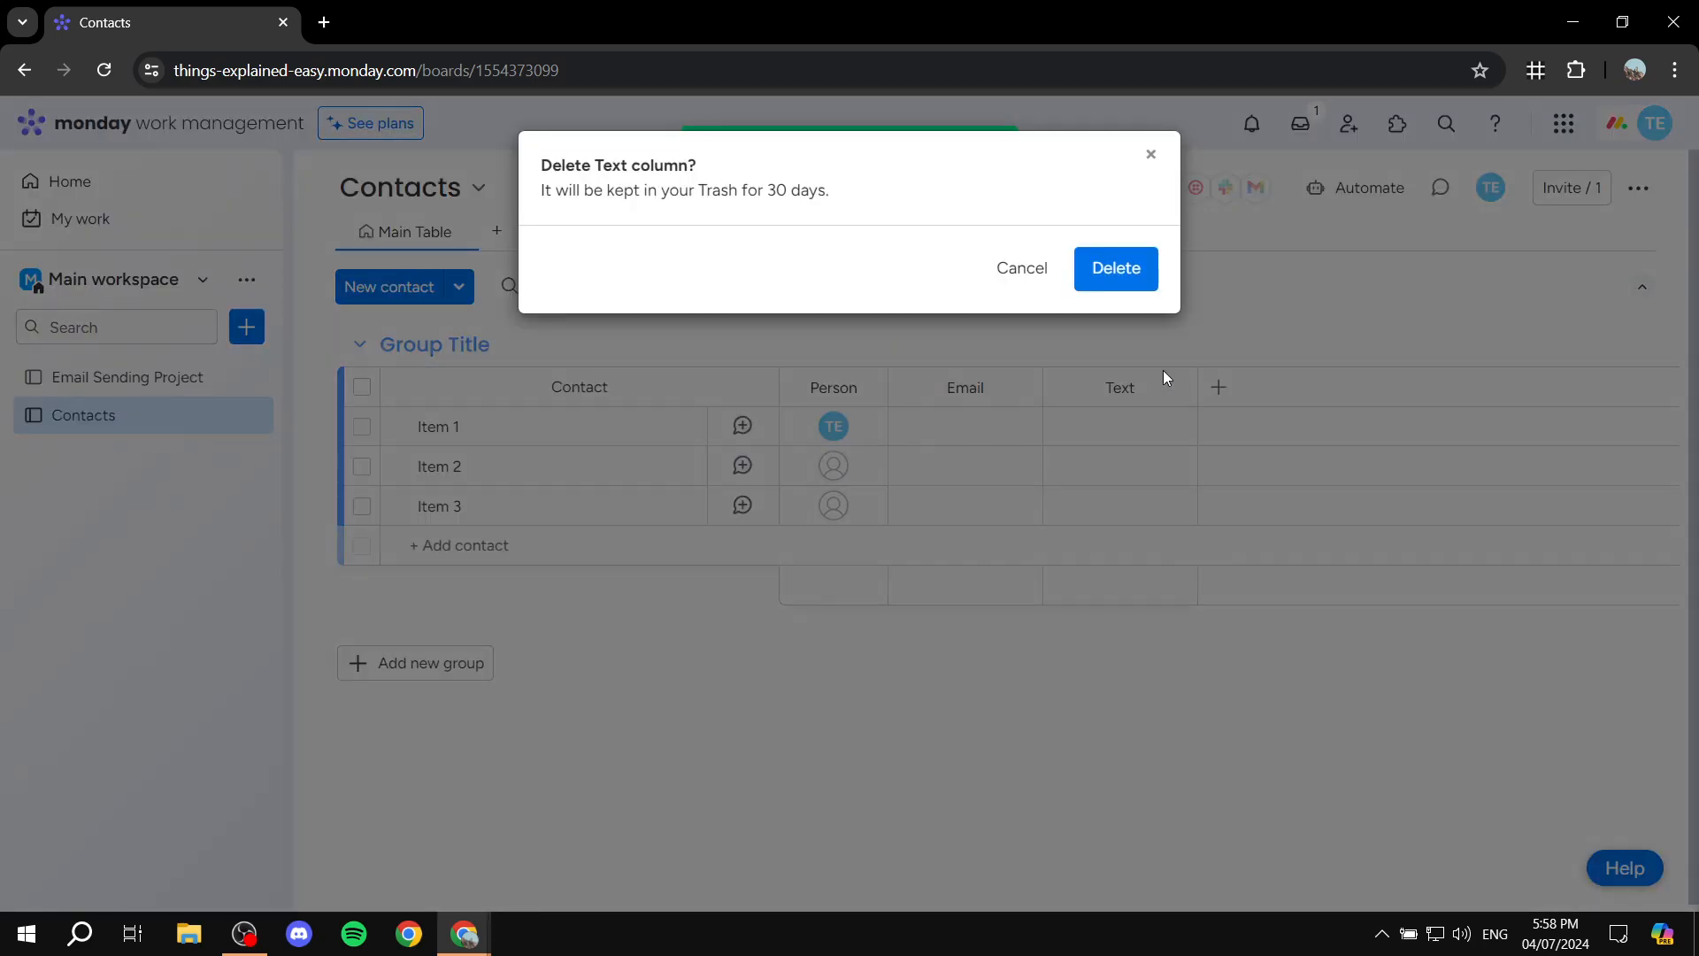
left_click(1114, 270)
Add a Location column after the Email column in the Contacts board
left_click(1063, 390)
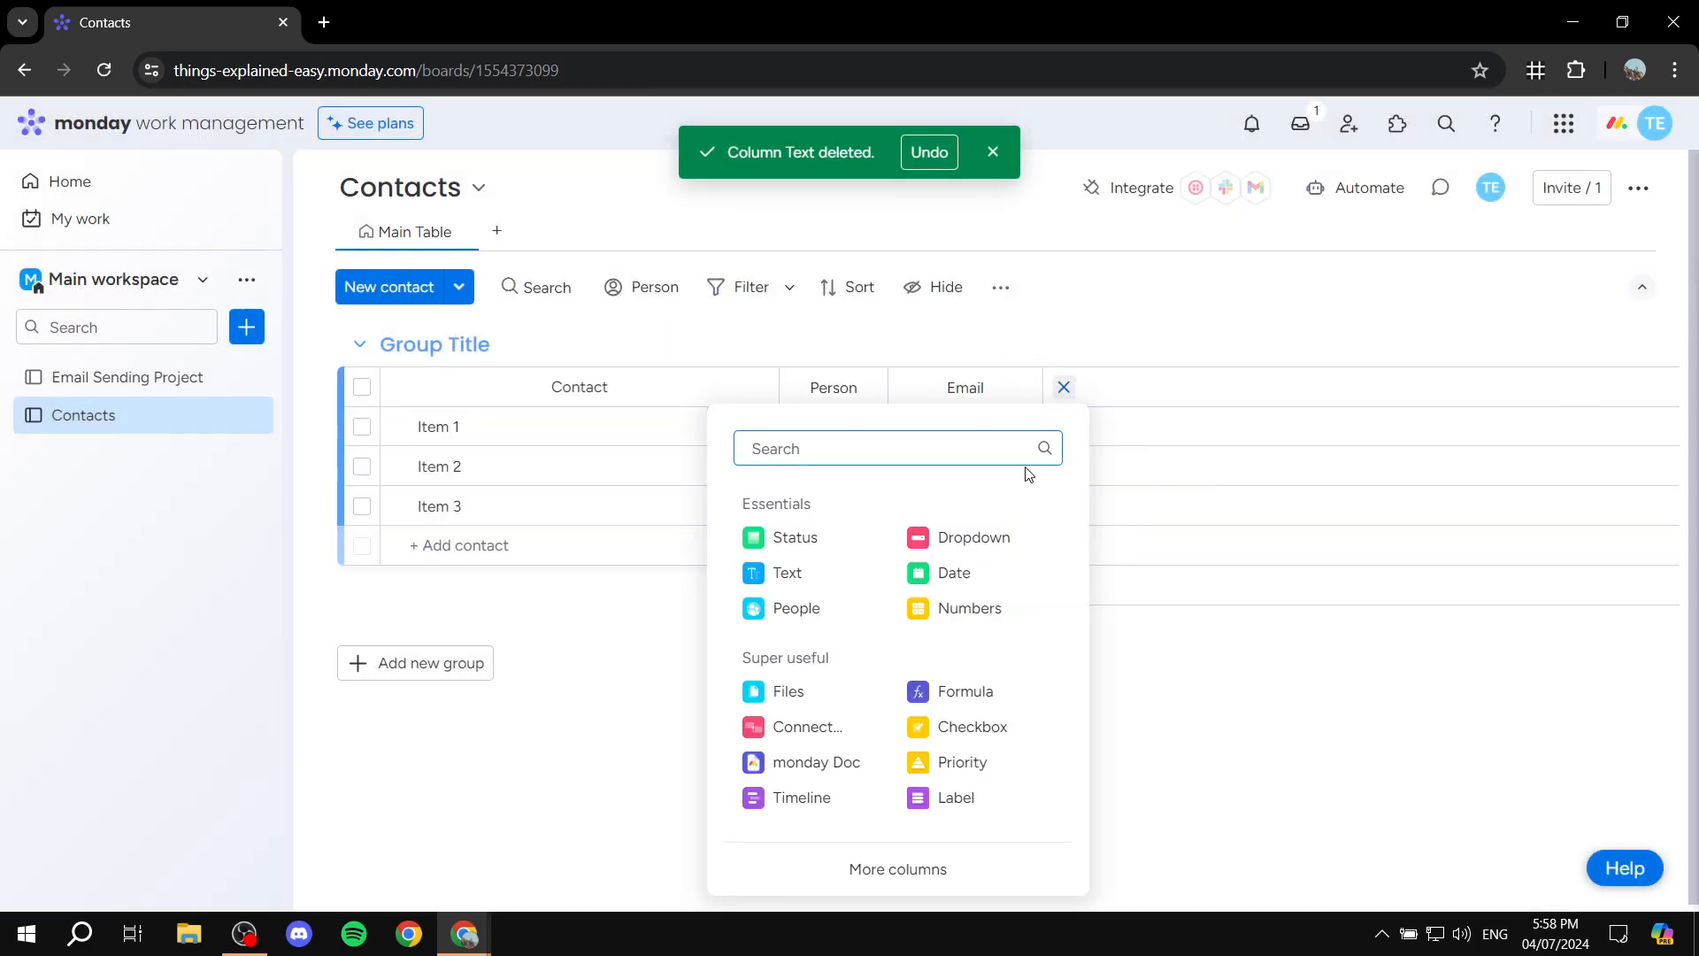
type("Locati")
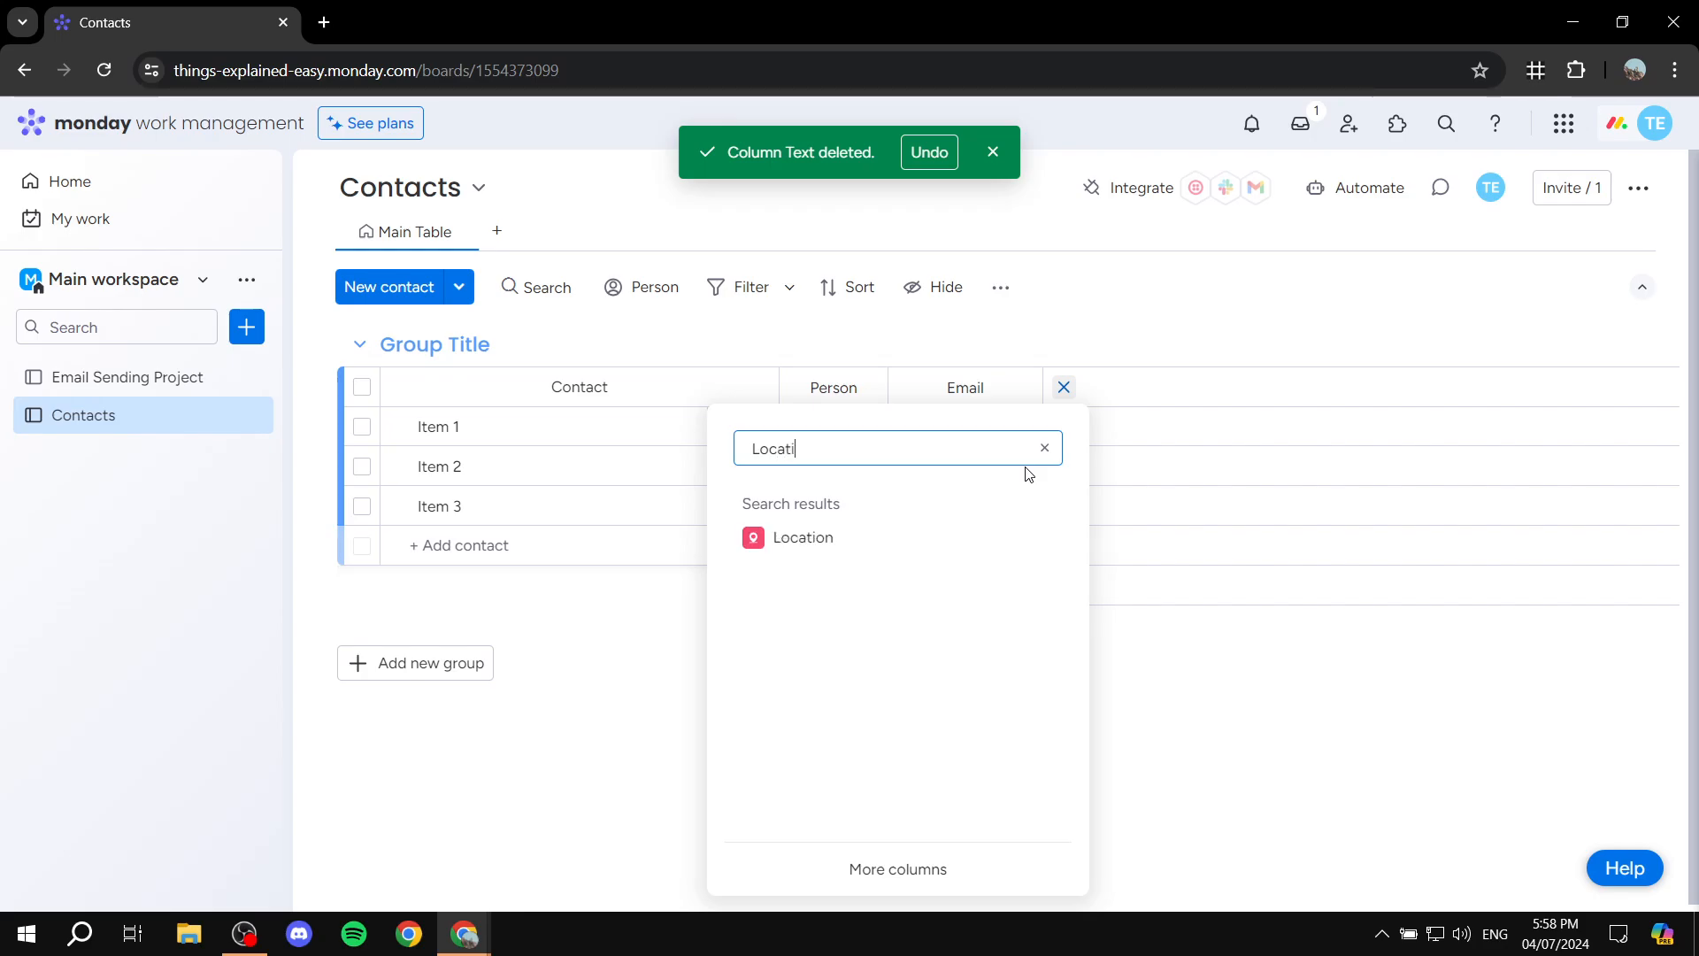
left_click(827, 537)
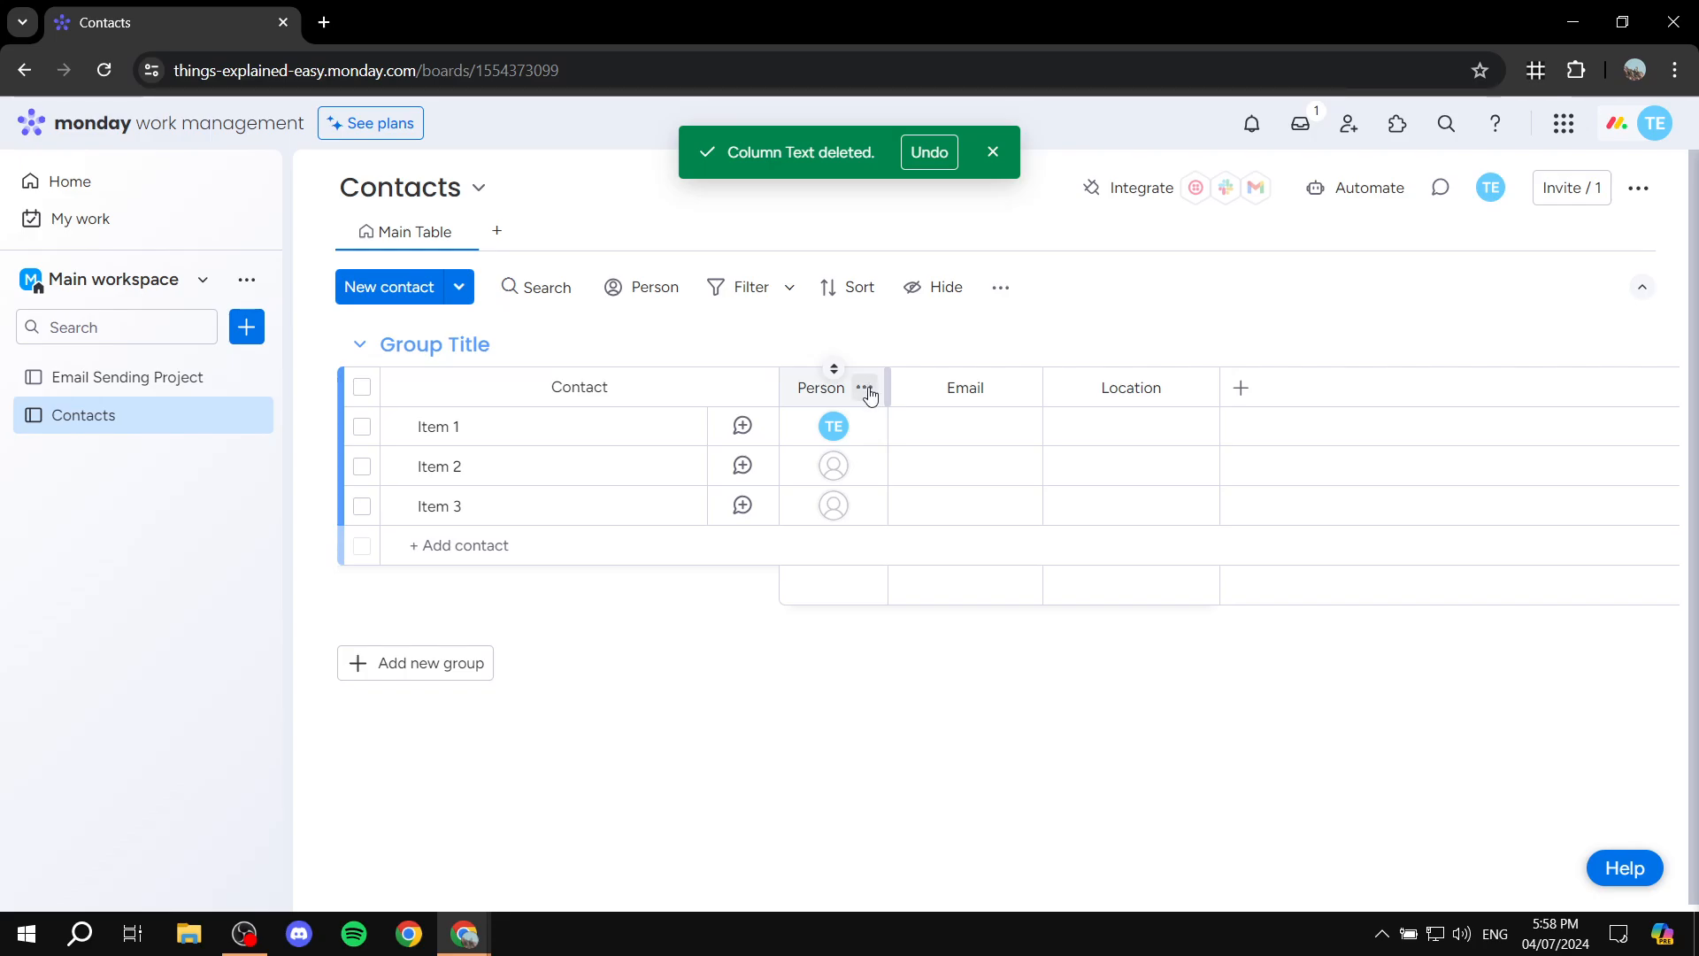
Delete the Person column from the Contacts board
left_click(864, 388)
left_click(947, 738)
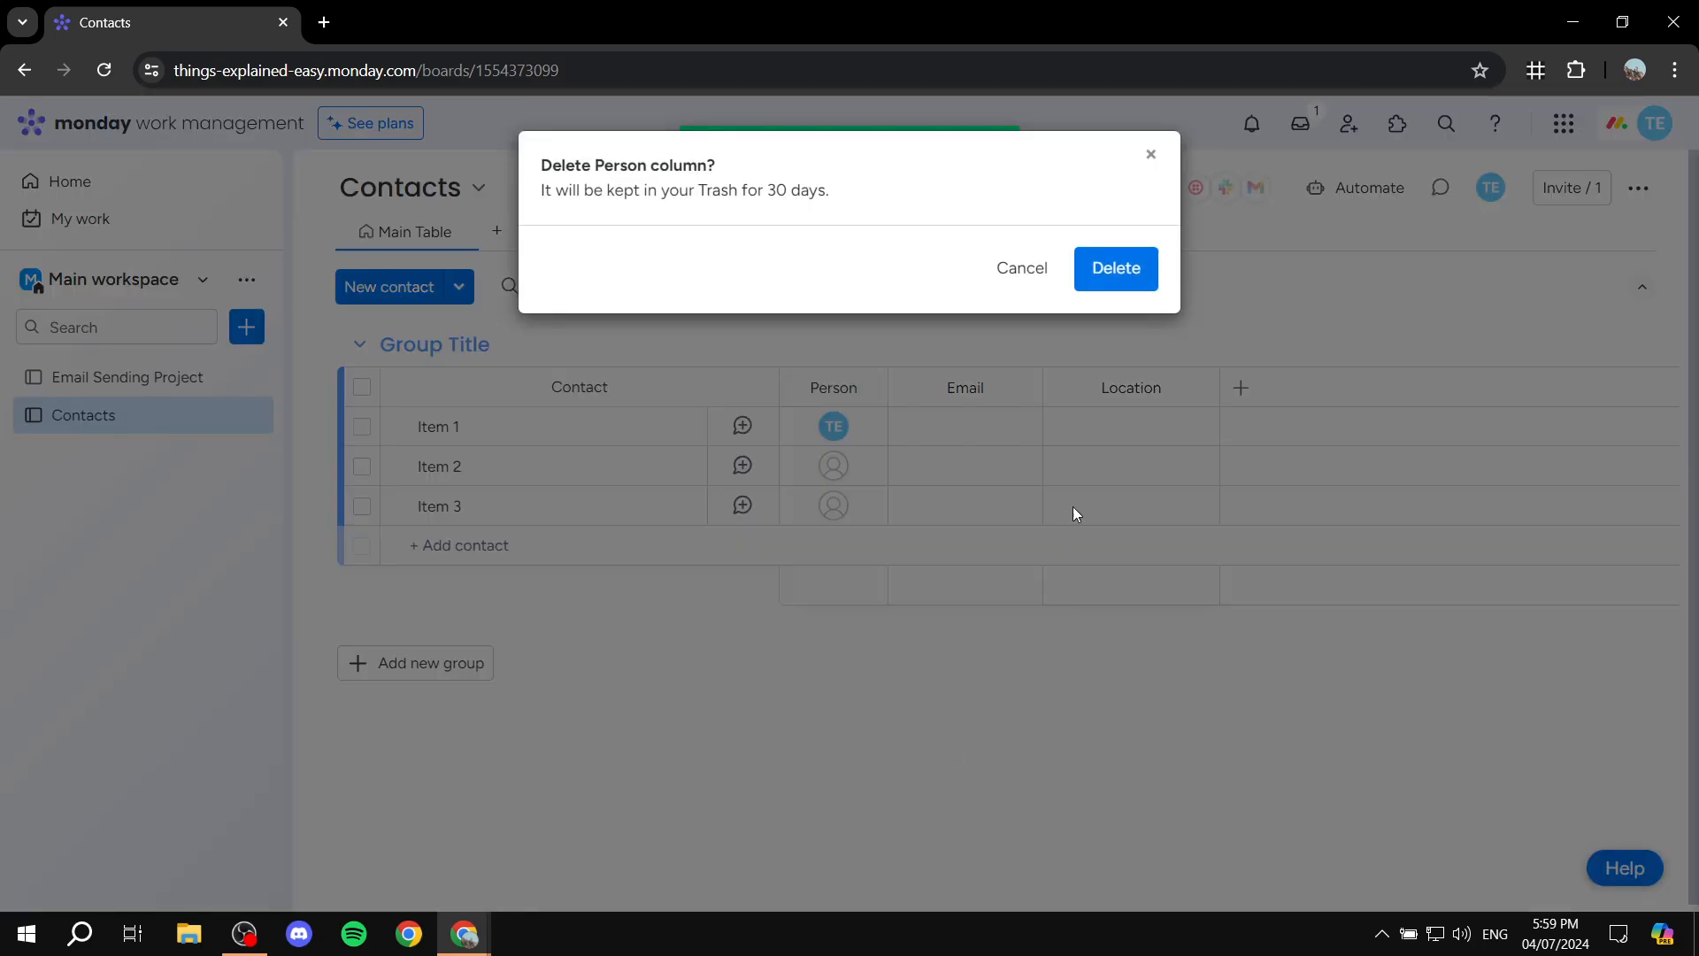
left_click(1124, 269)
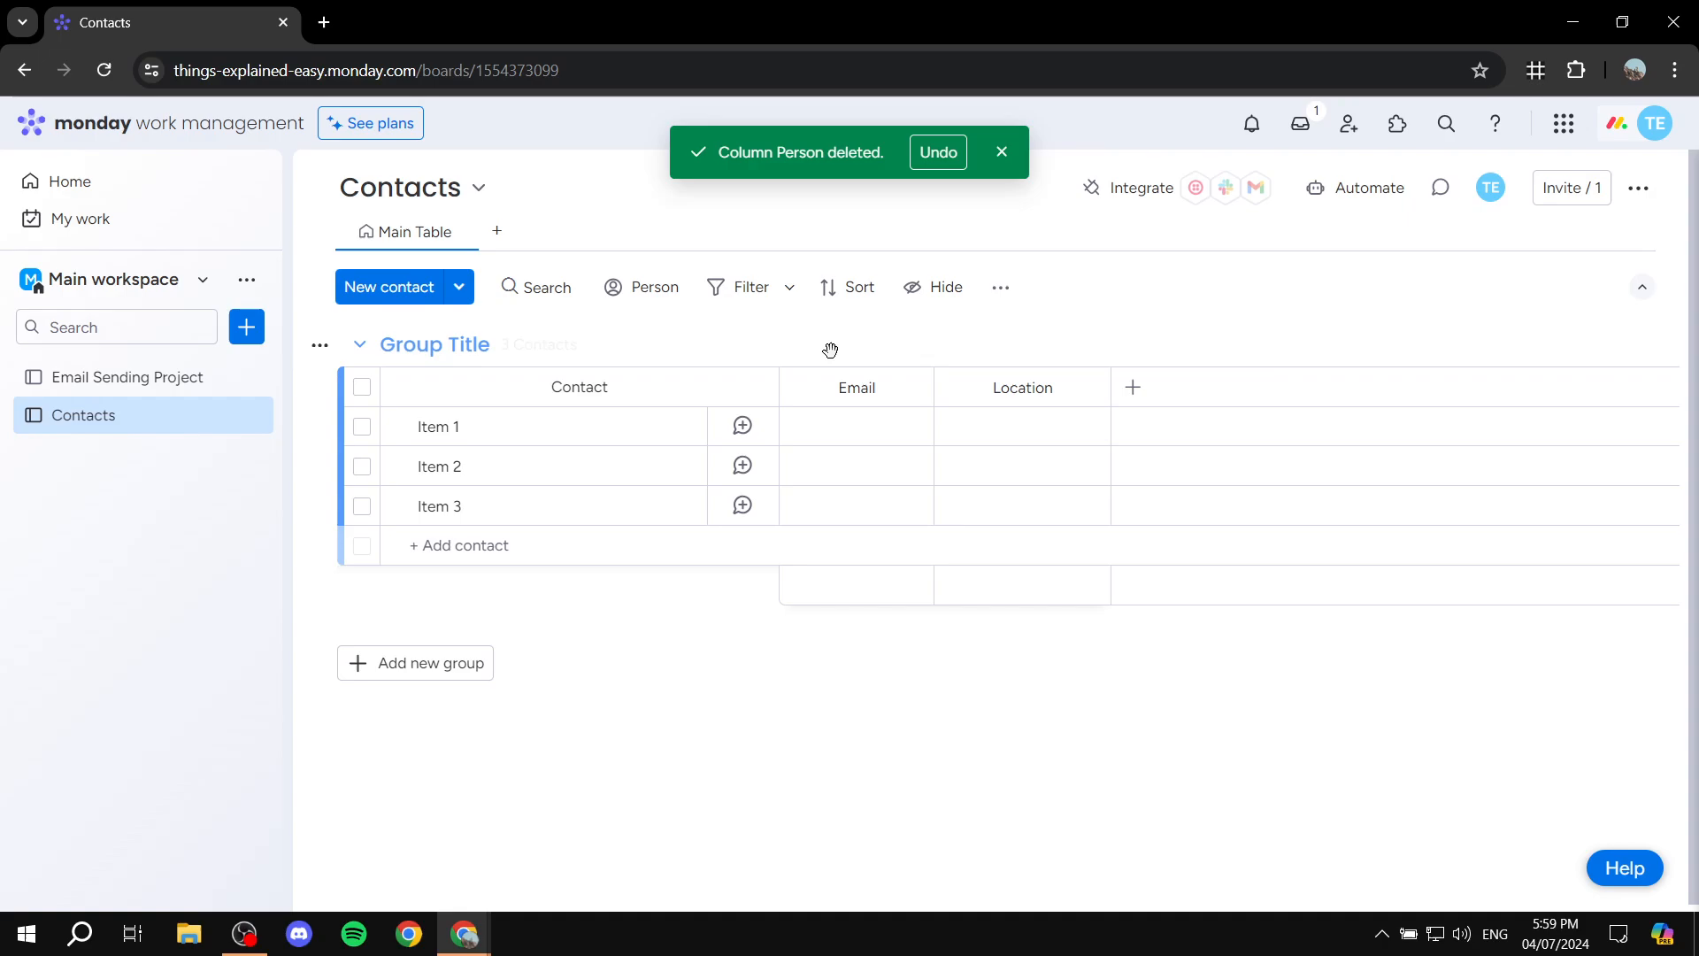
Rename the contact Item 1 as Person 1
left_click(468, 424)
key("ctrl+a")
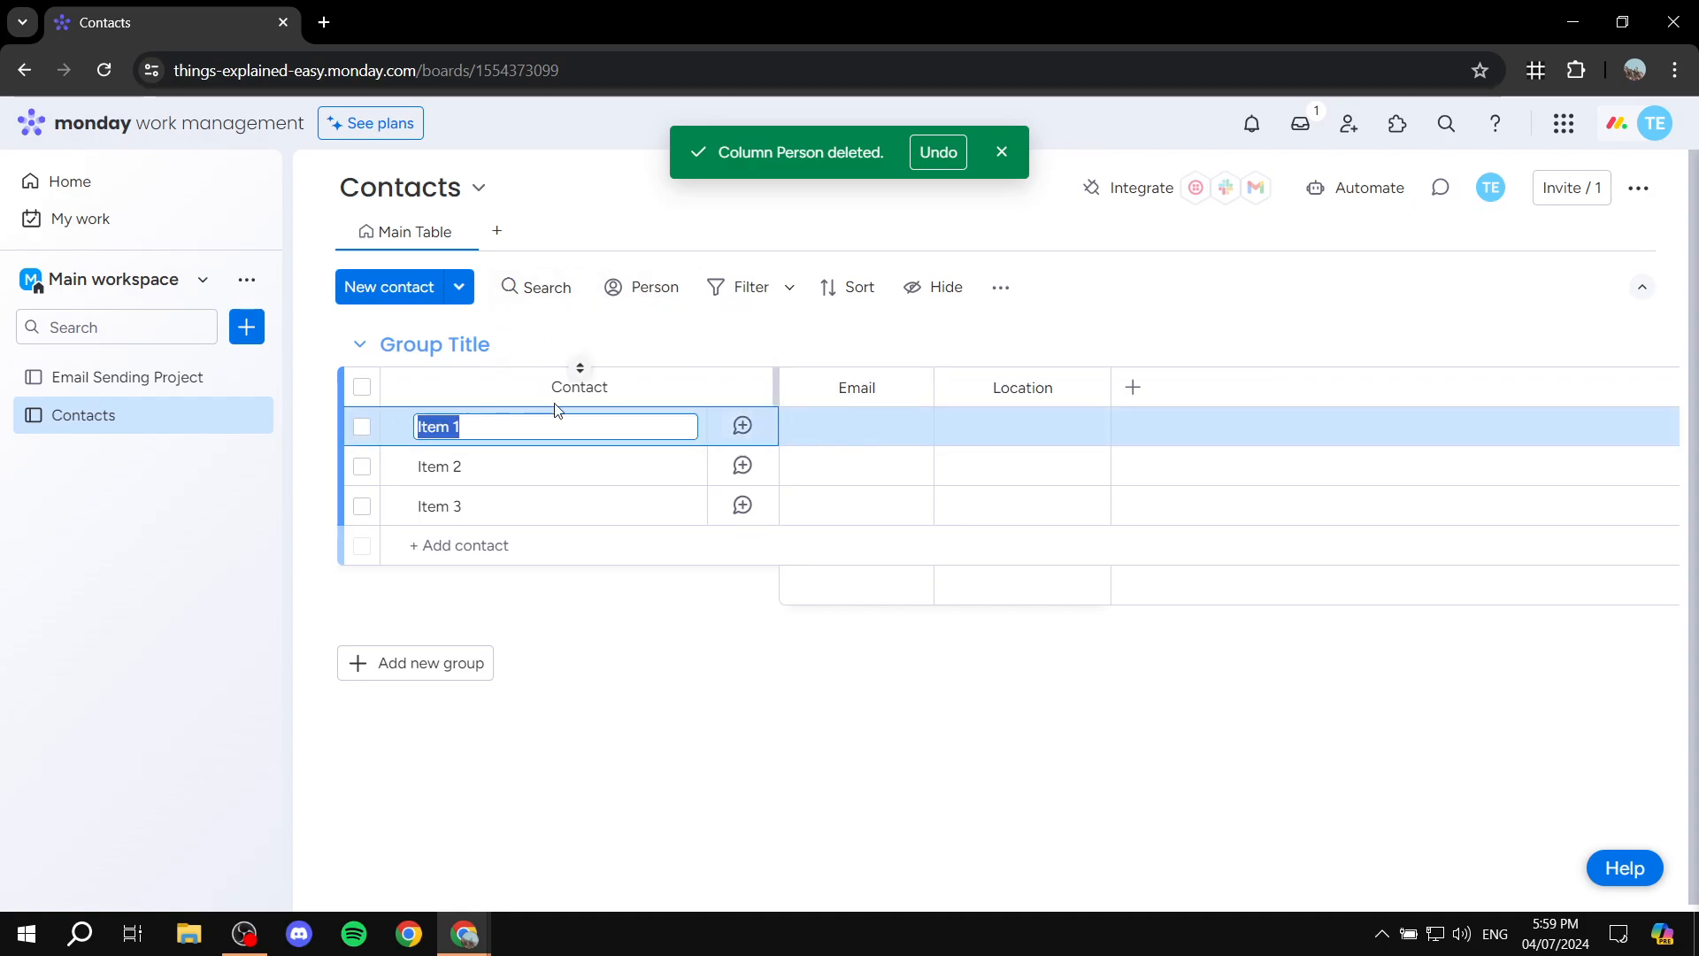
type("P")
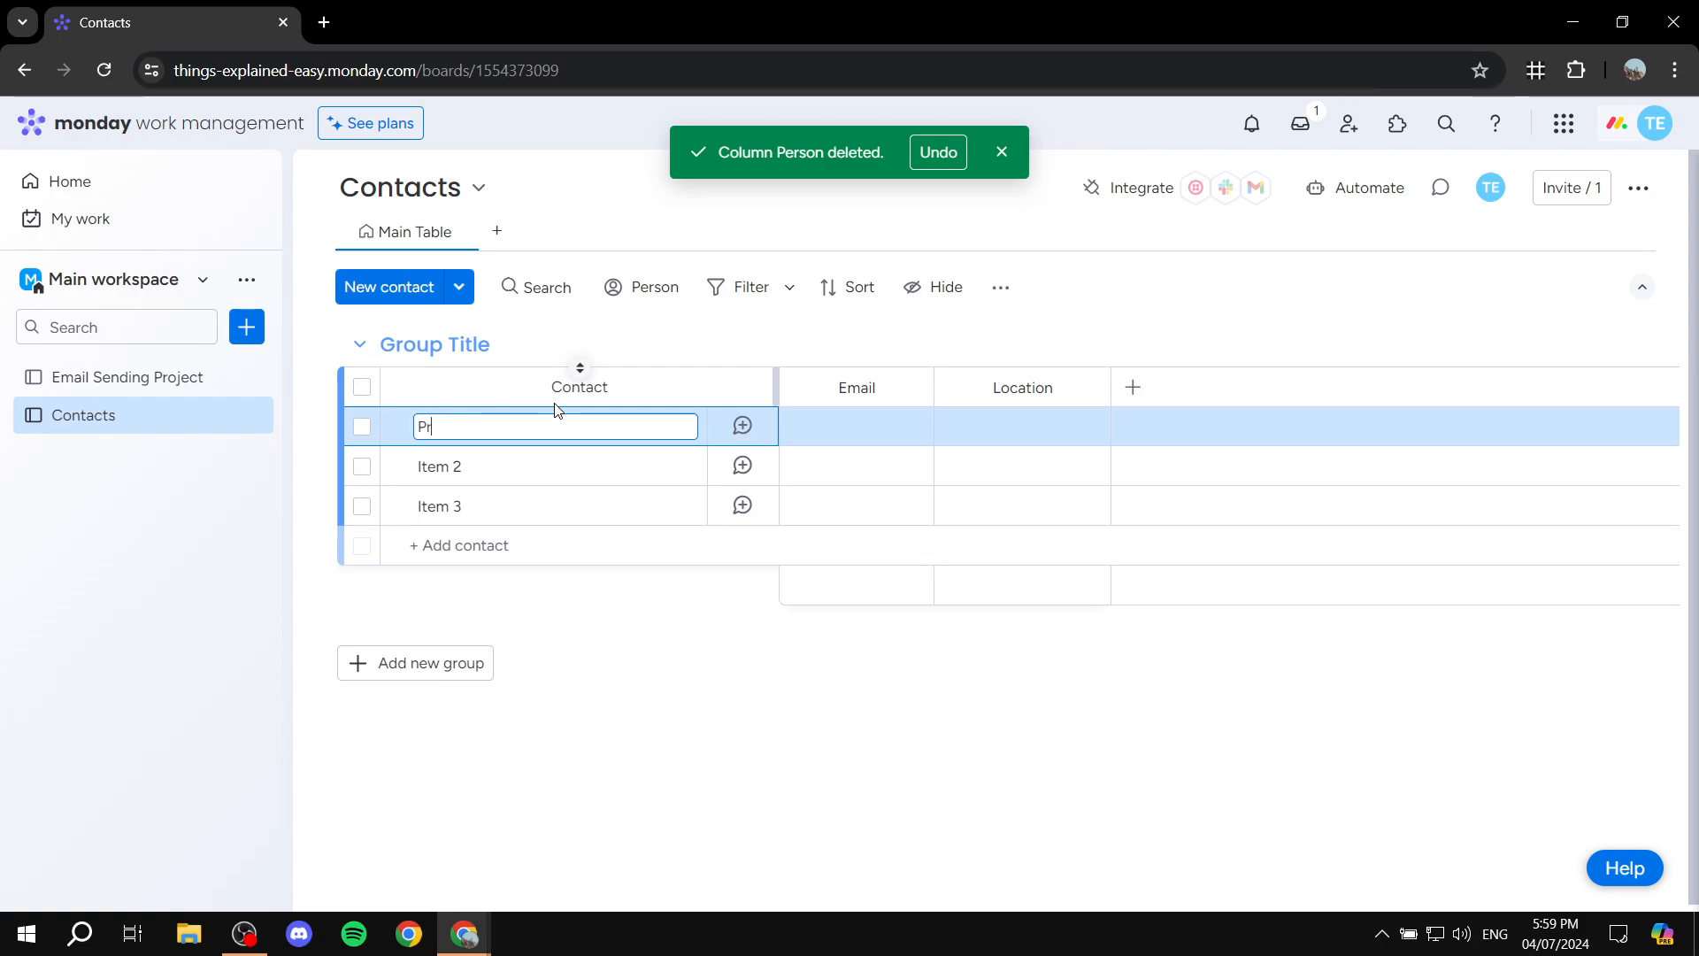
type("erson 1")
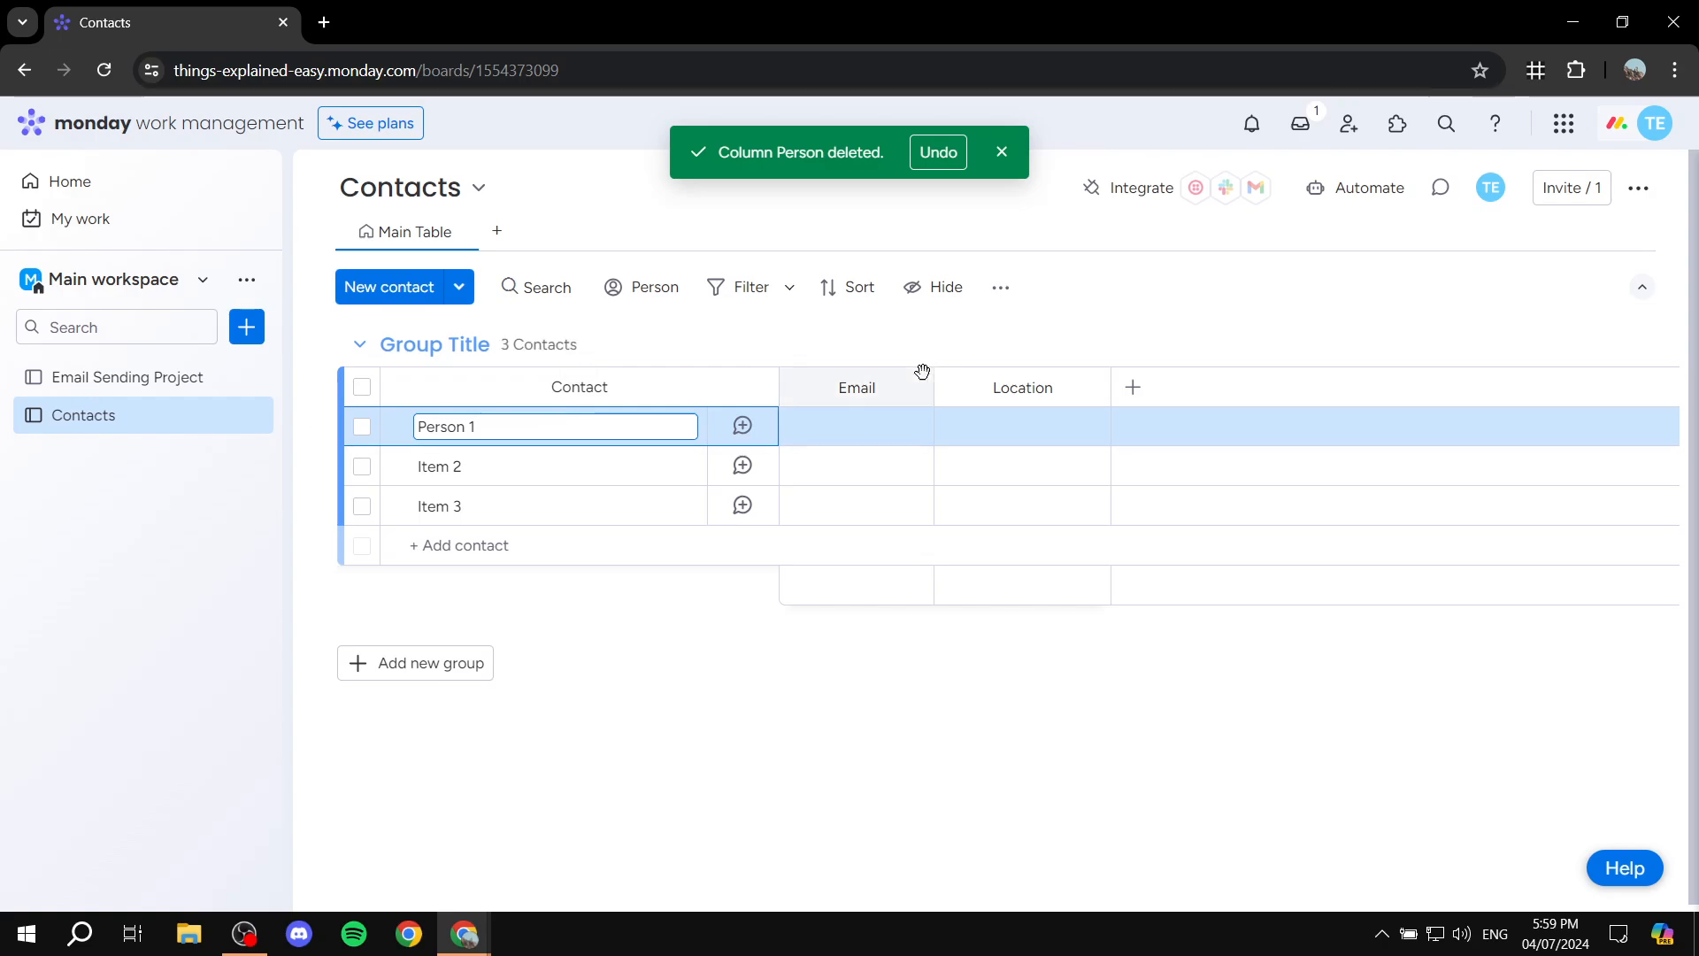
Fill in the e-mail address for Person 1 in the Email column, leaving the display text empty
left_click(871, 437)
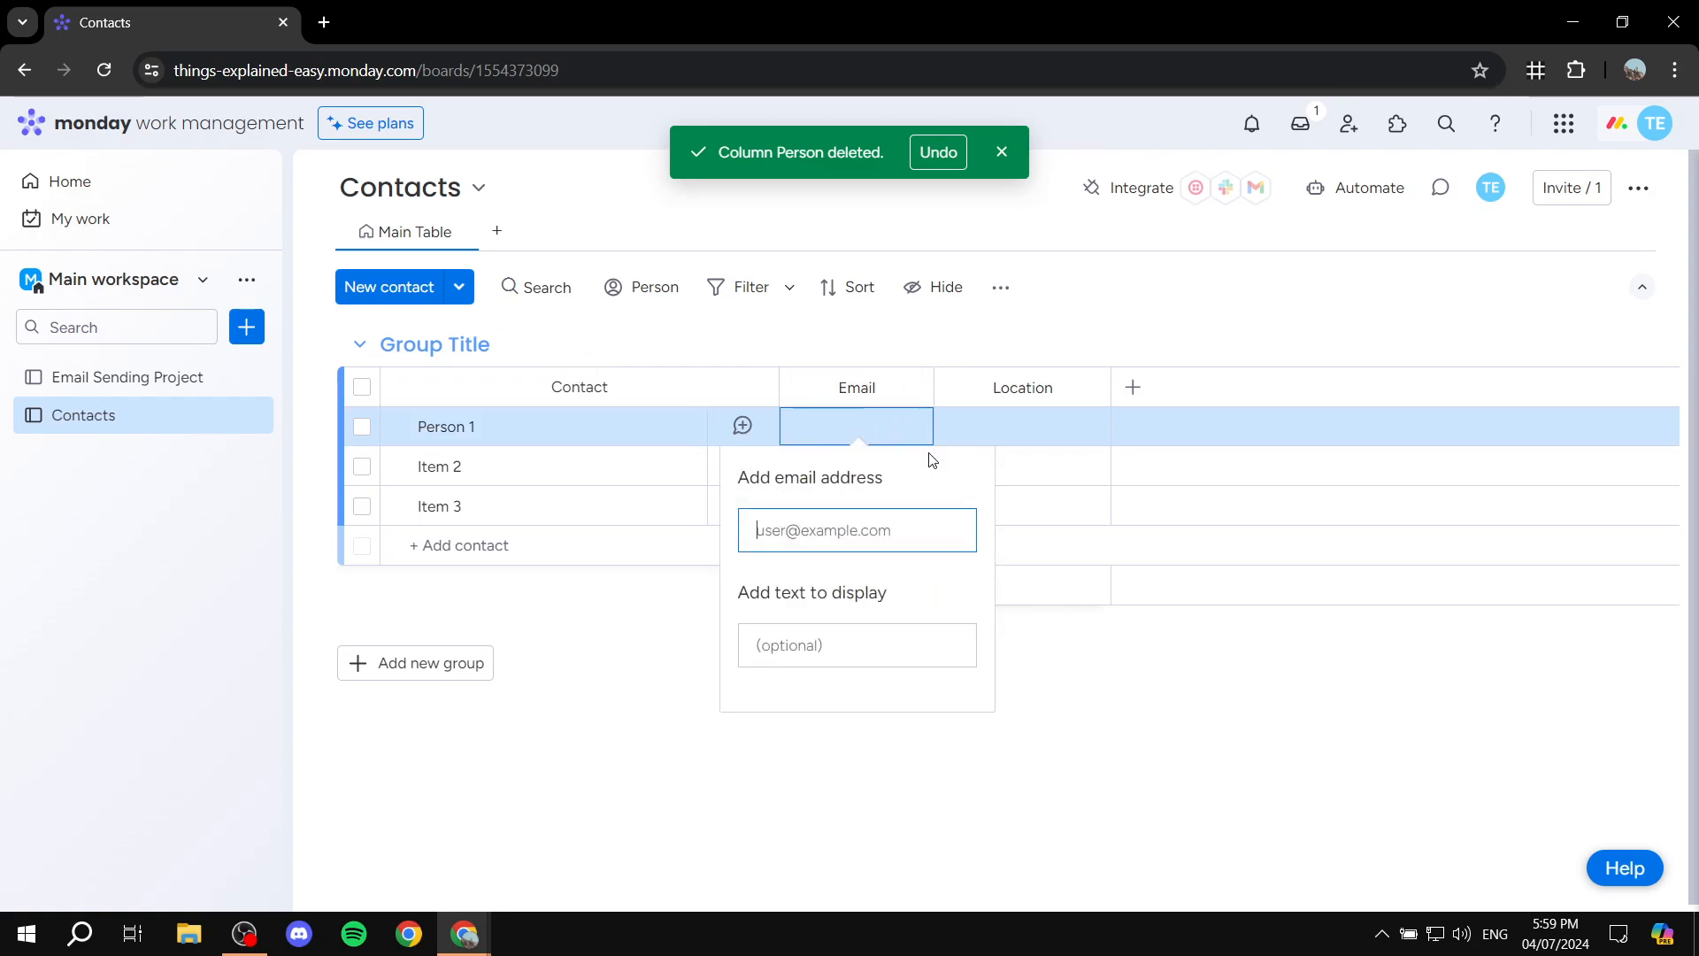
left_click(871, 515)
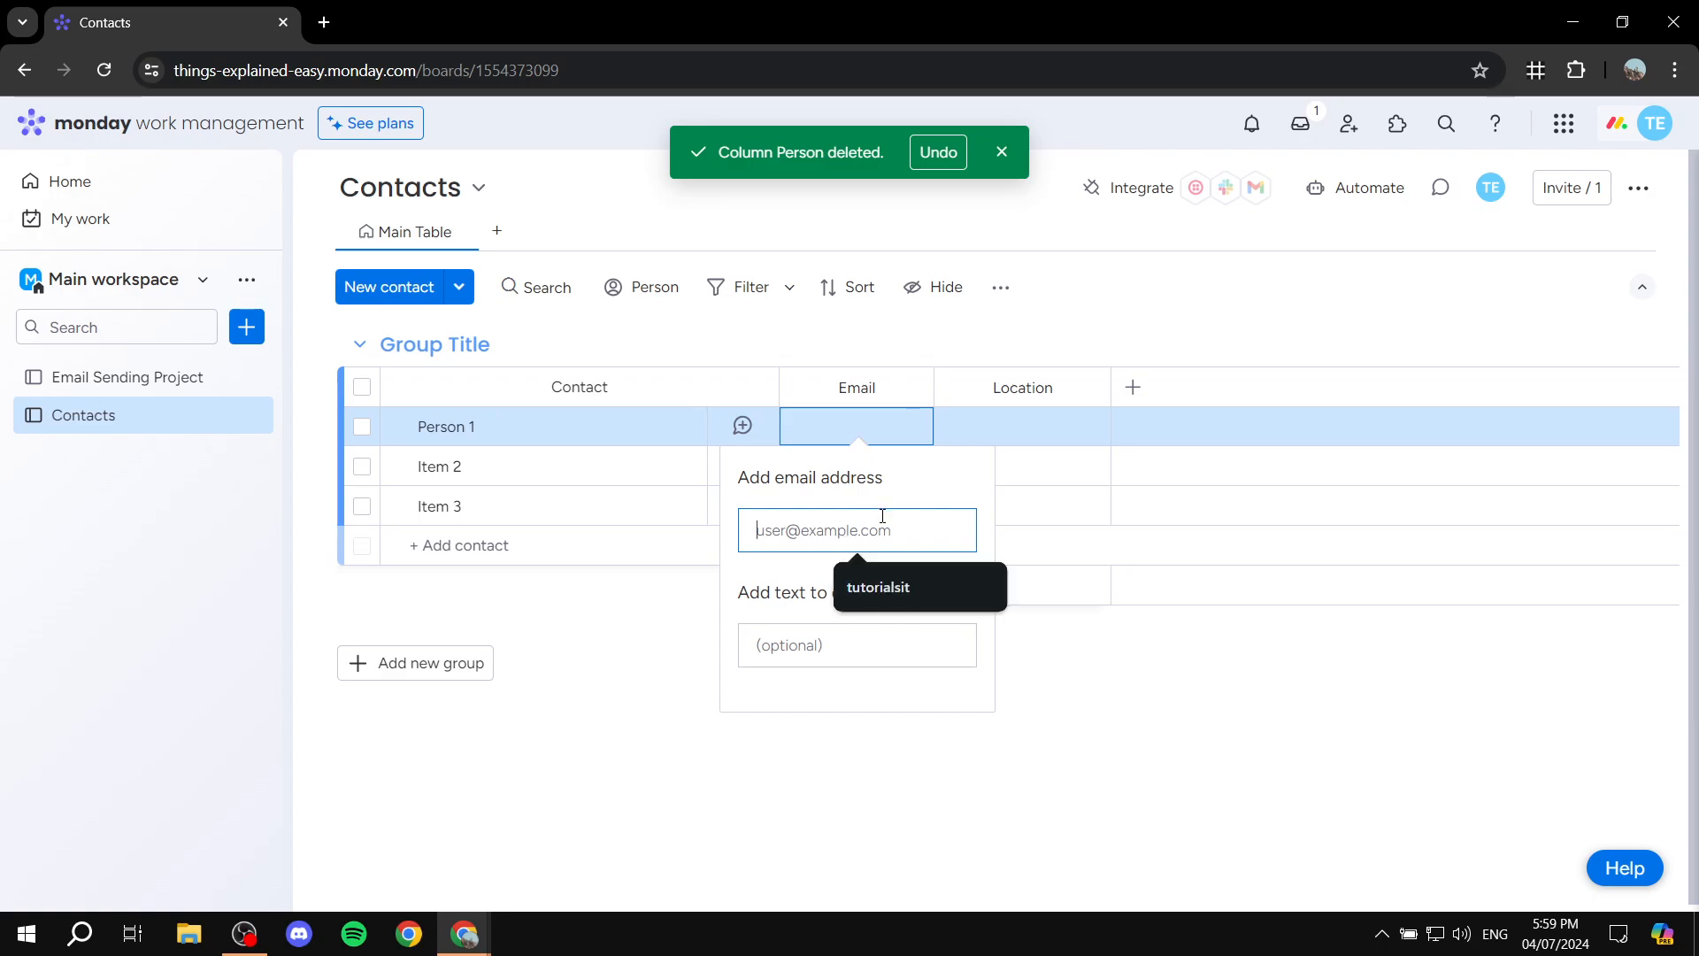
key("ctrl+v")
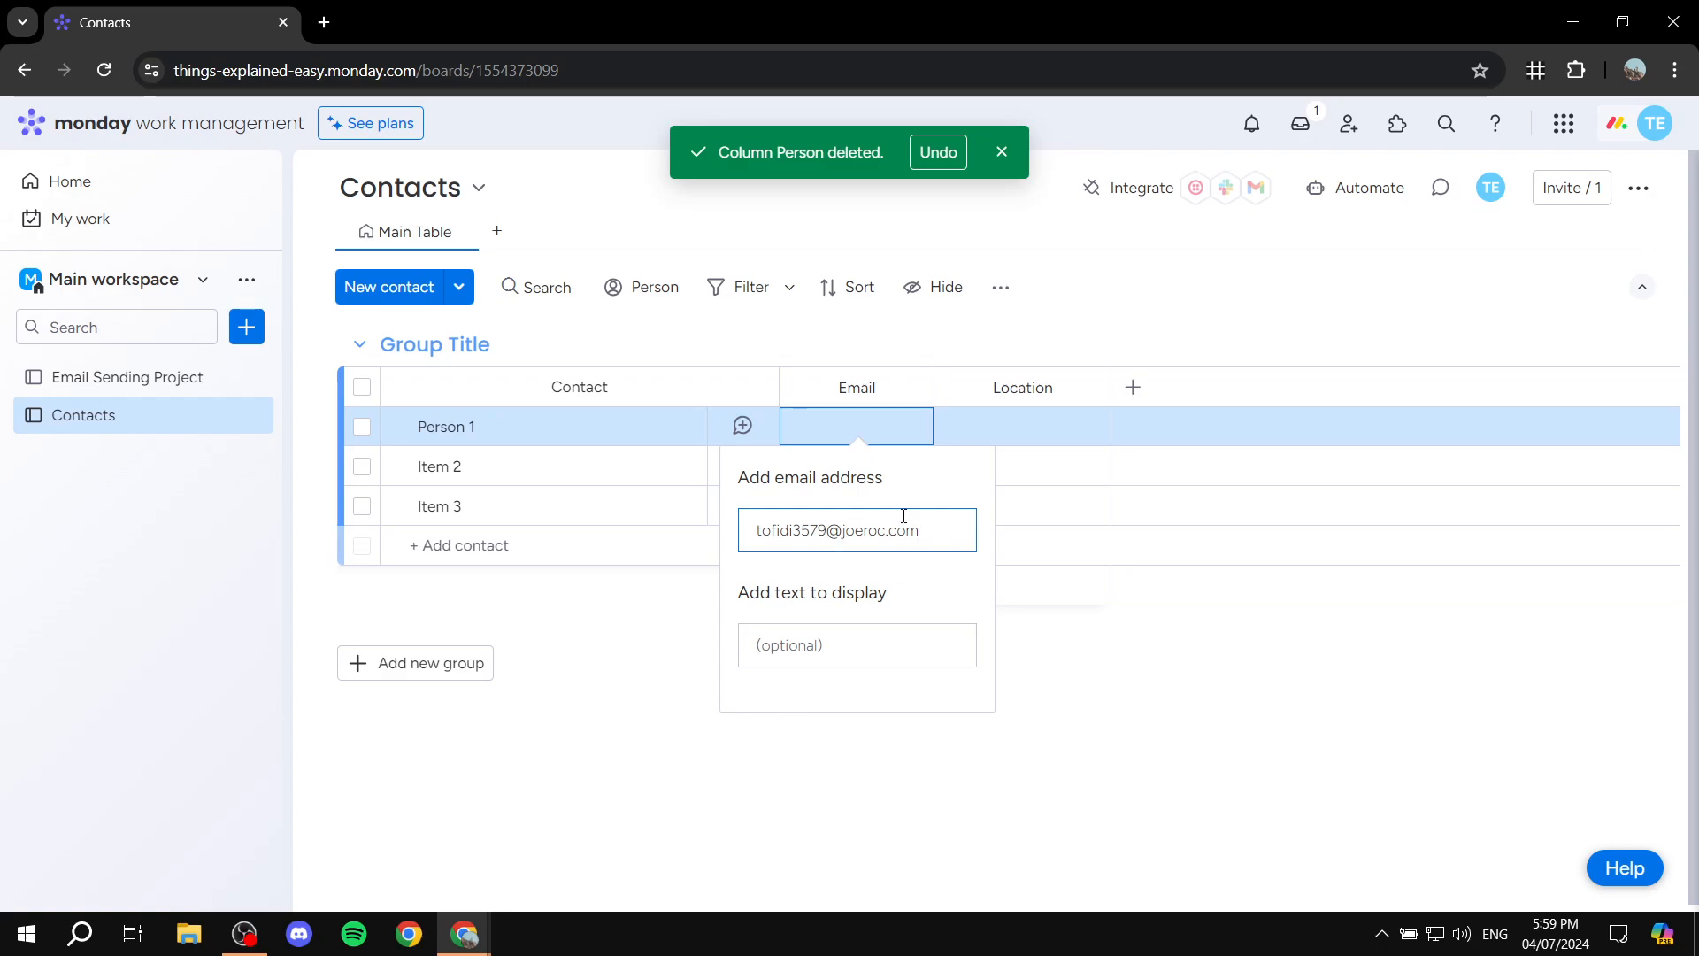
key("Tab")
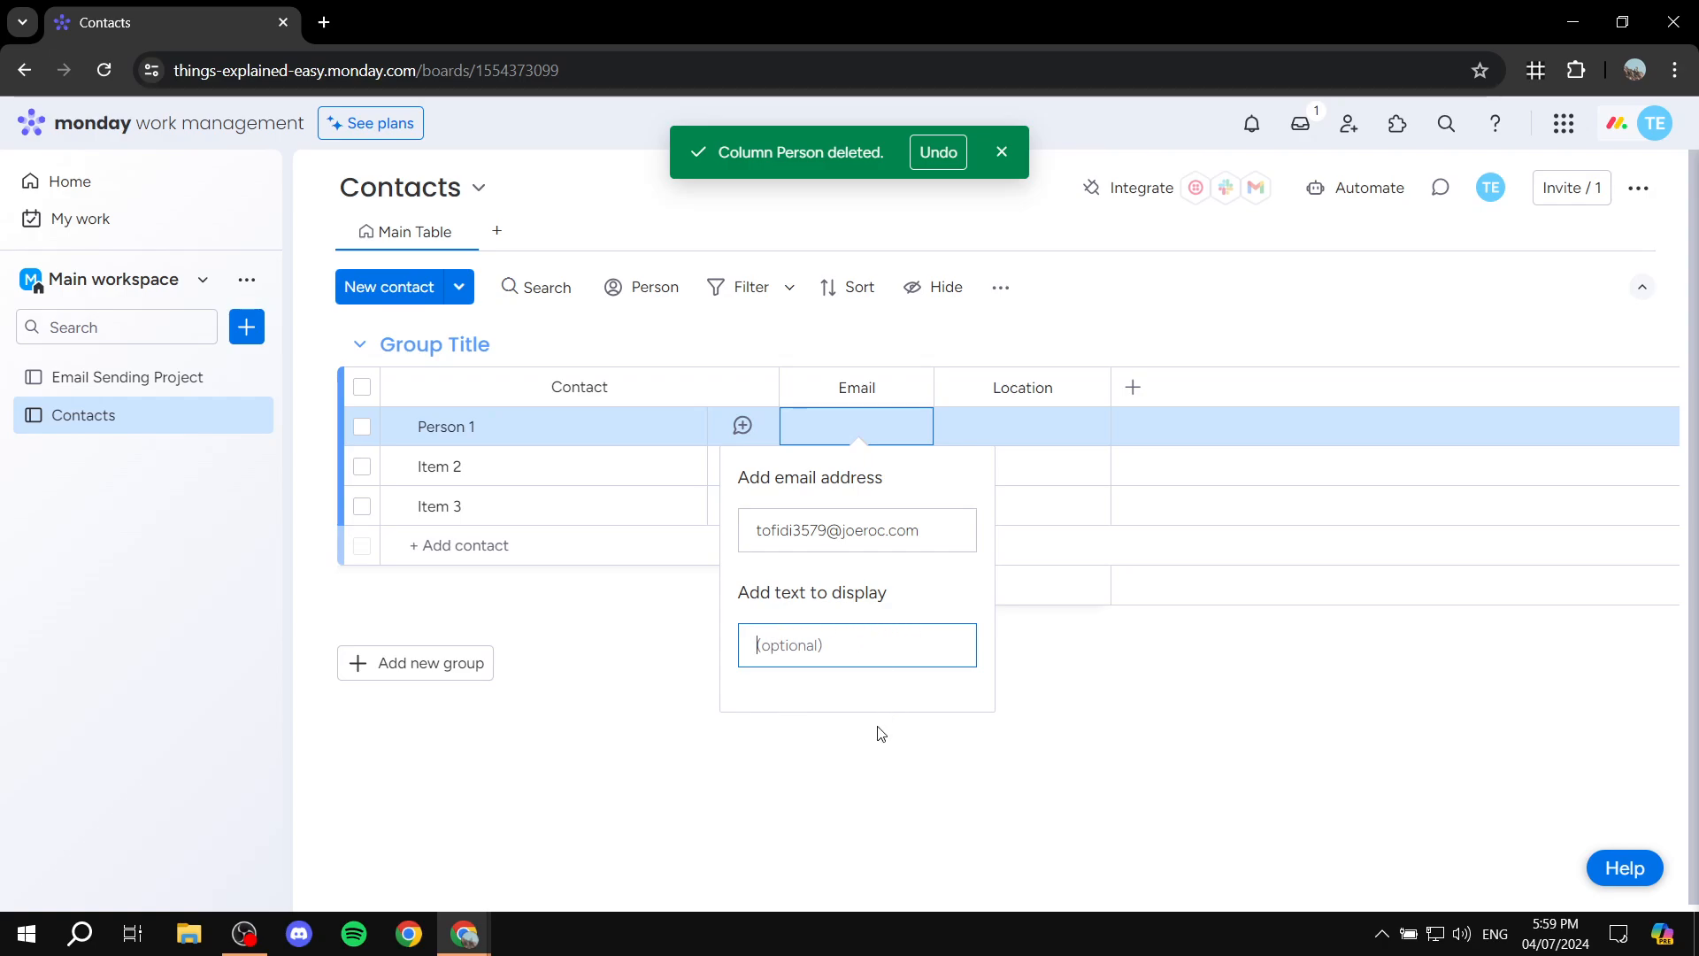
left_click(865, 767)
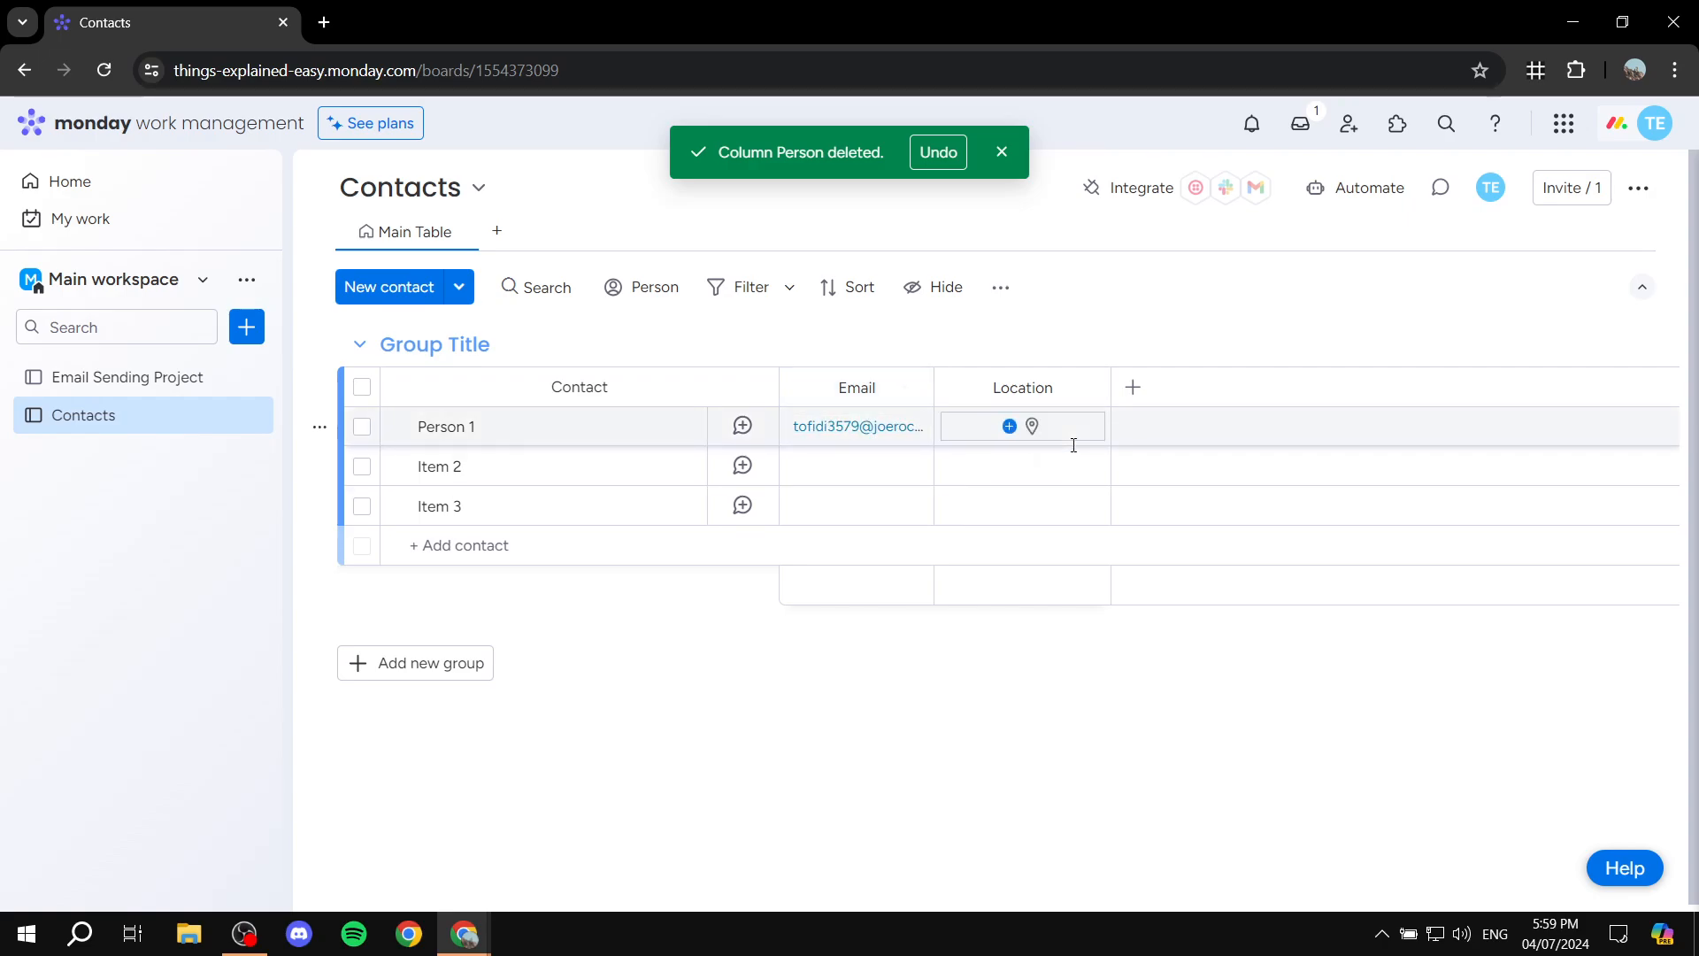
Rename the contact Item 2 as Person 2 and dismiss the column deletion notification
left_click(458, 465)
key("ctrl+a")
key("BackSpace")
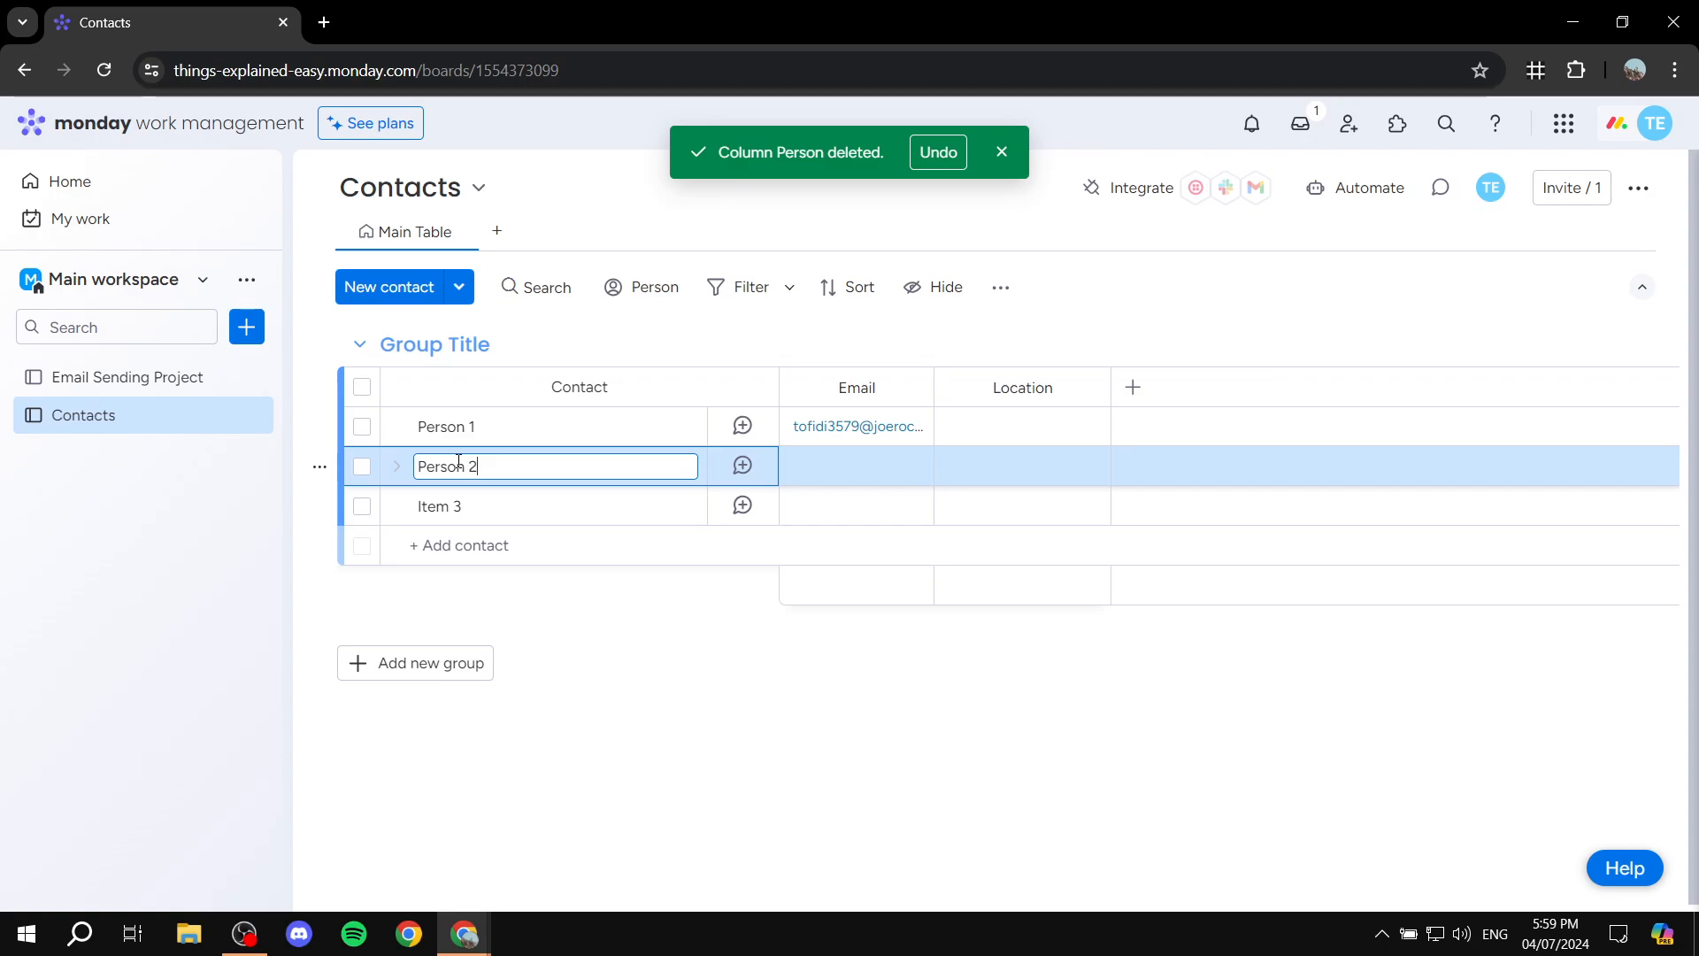
left_click(879, 468)
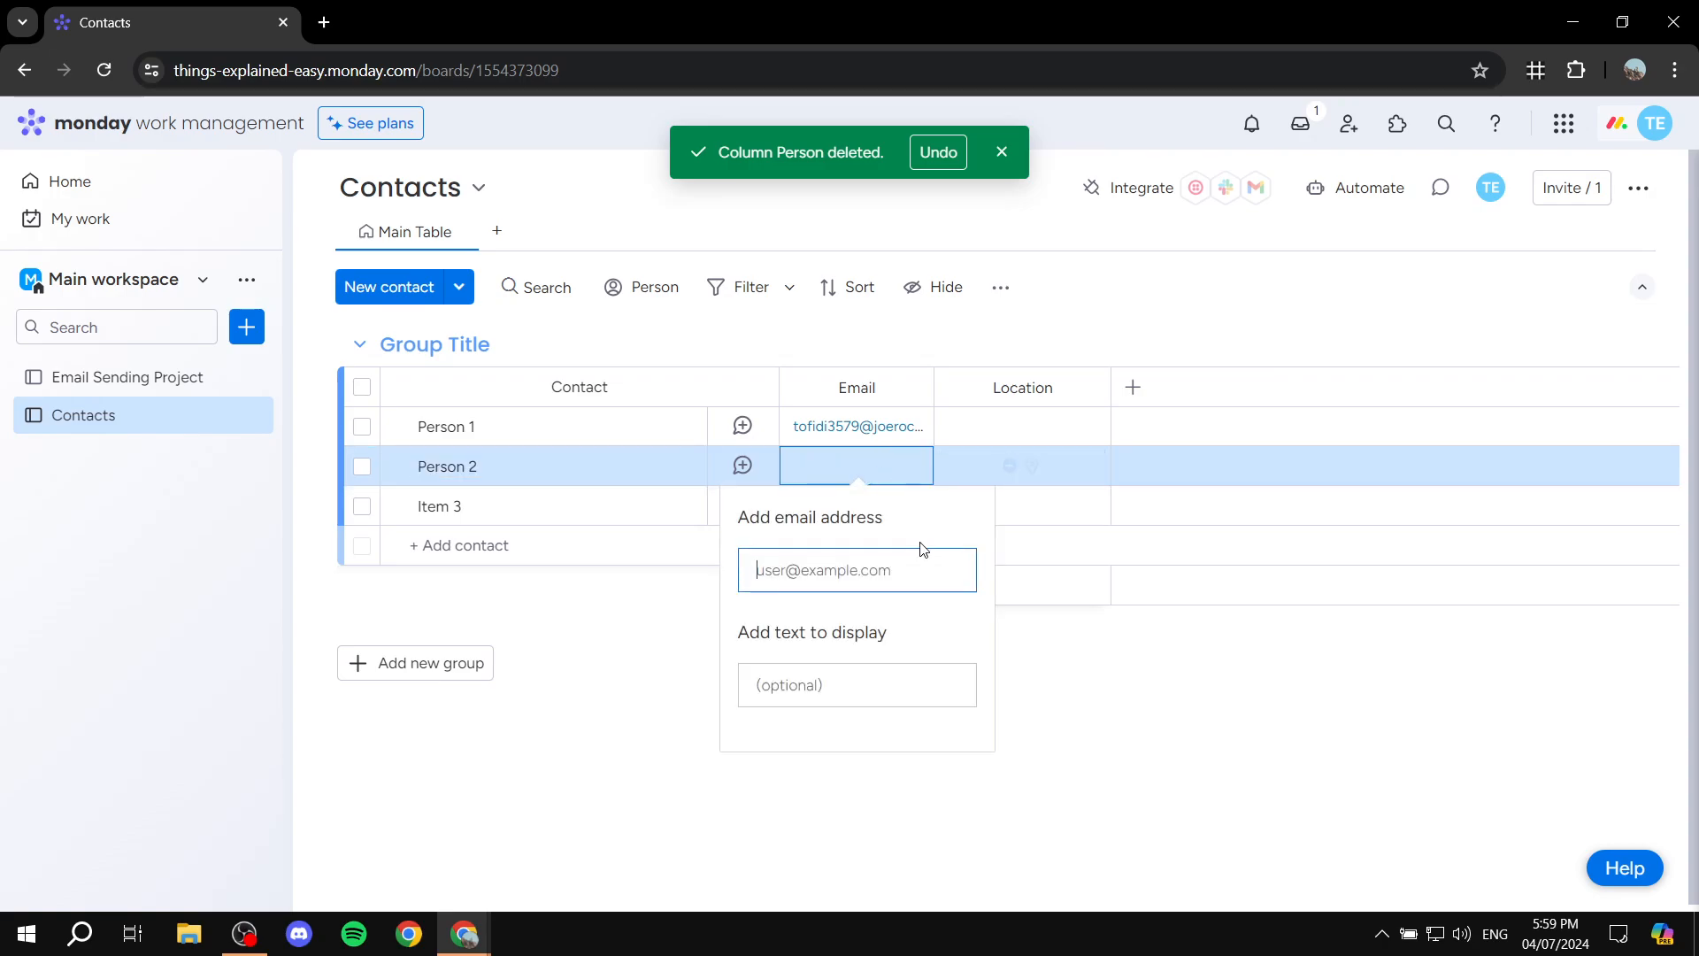
left_click(912, 776)
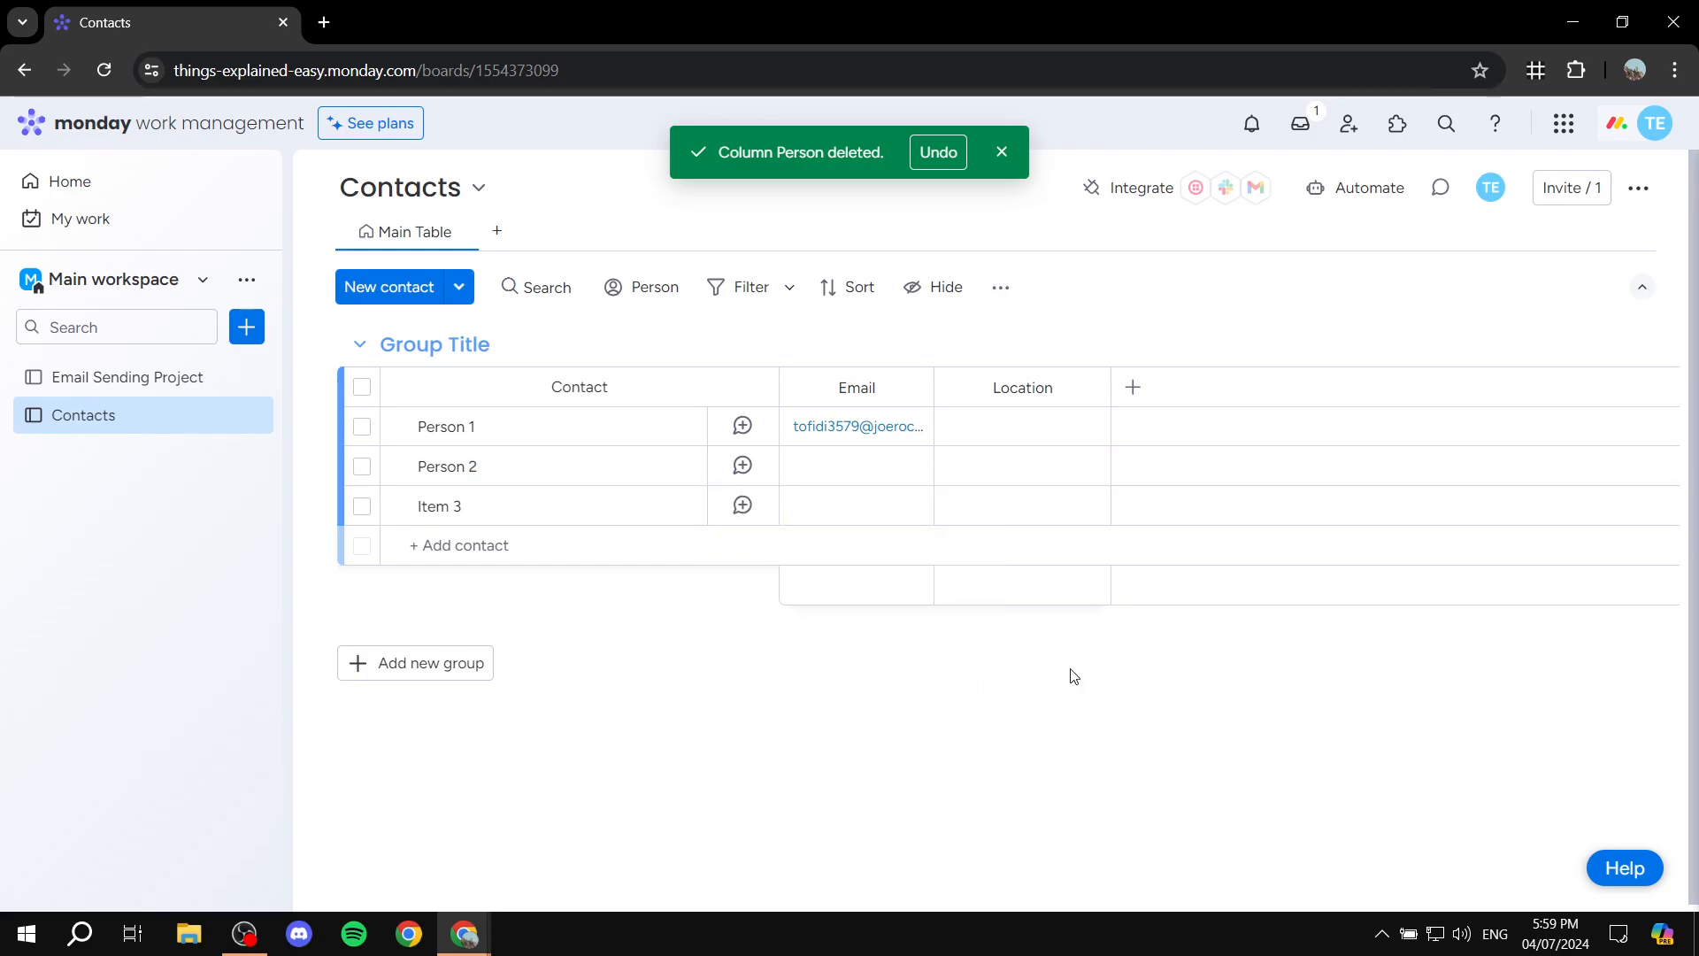
left_click(1001, 153)
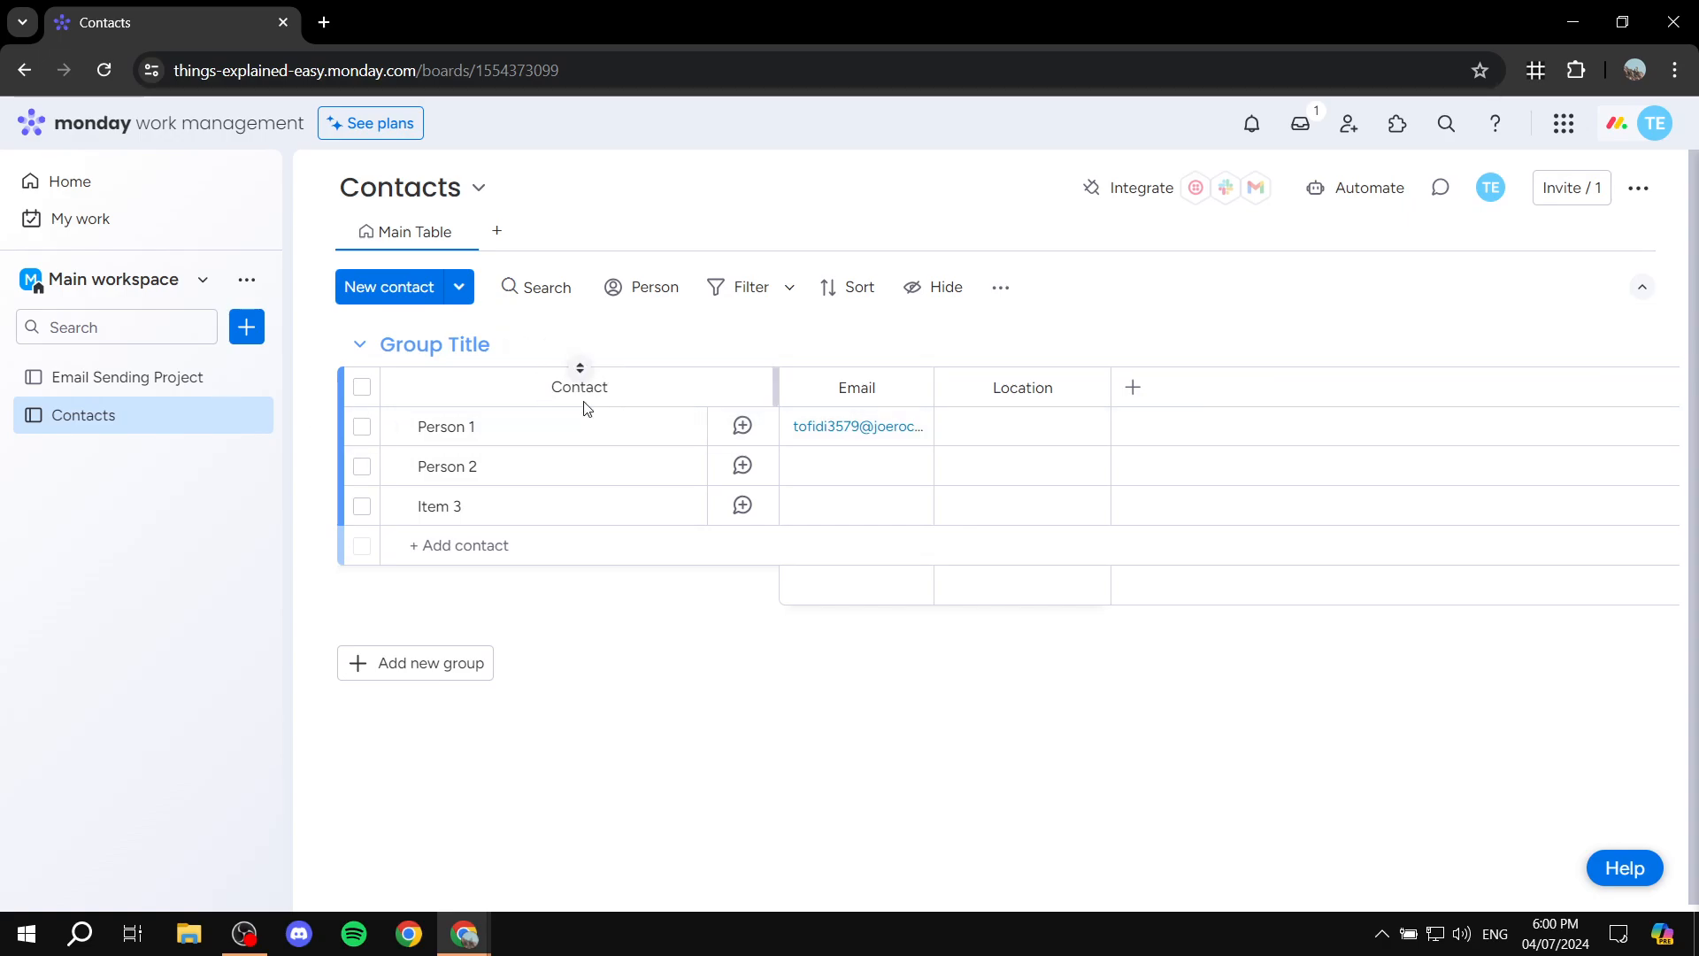
Open the contact Person 1 and bring up the Item Views Center for it
left_click(675, 427)
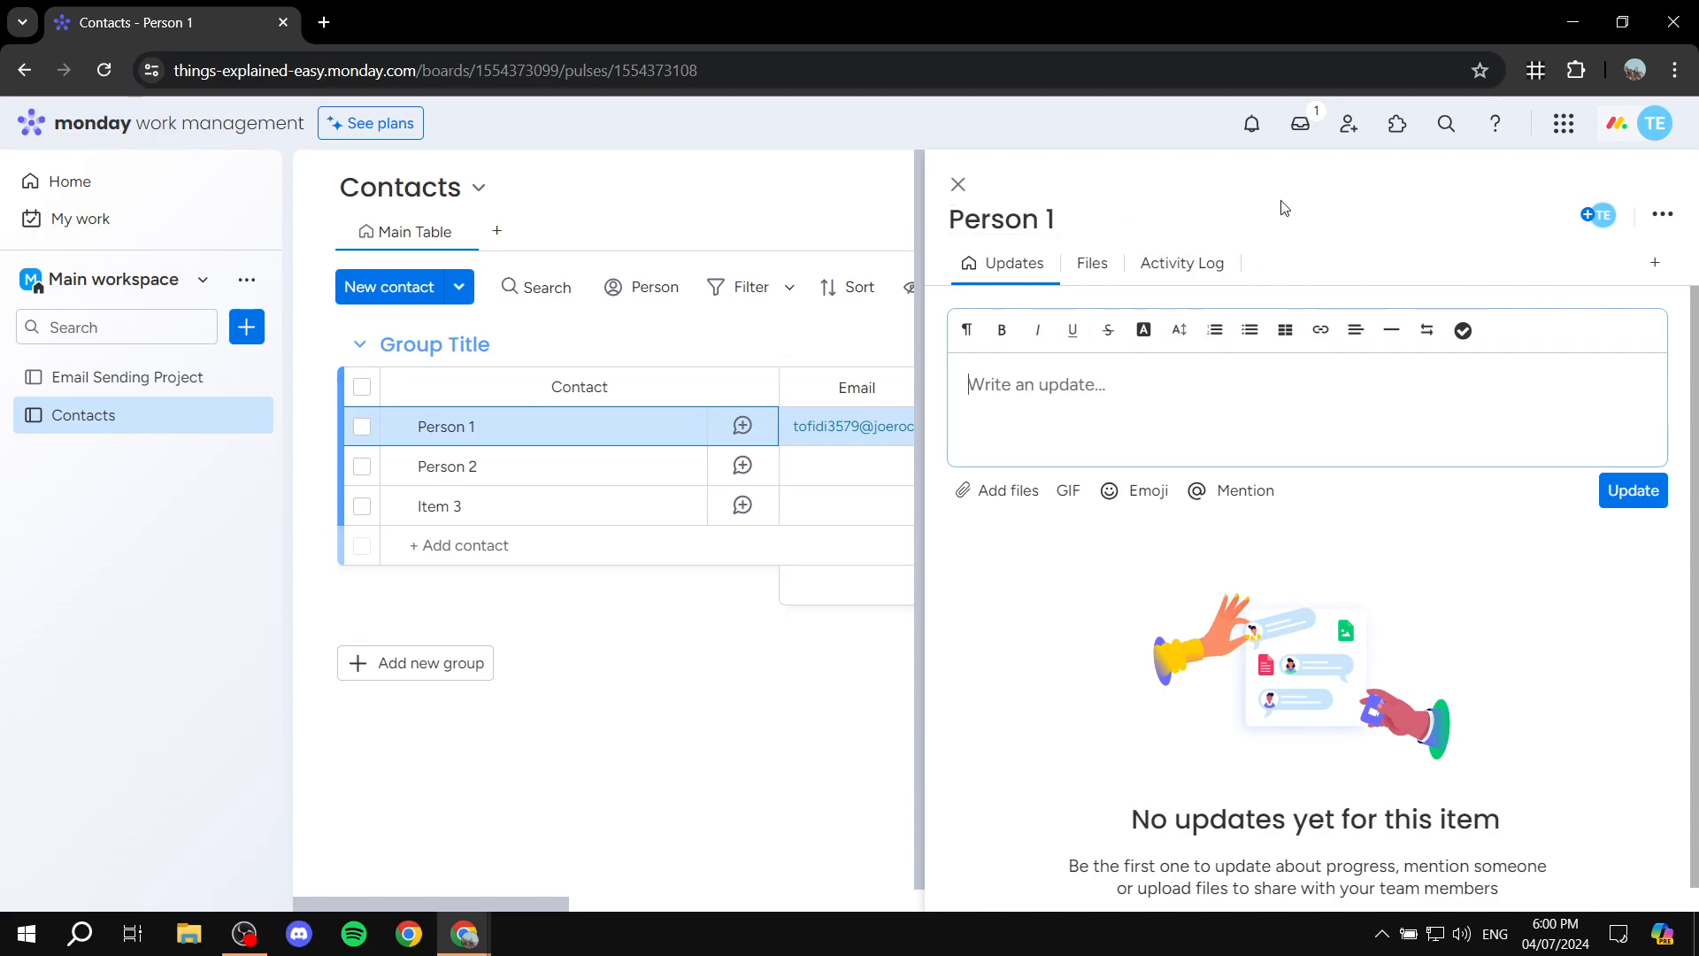
left_click(1660, 267)
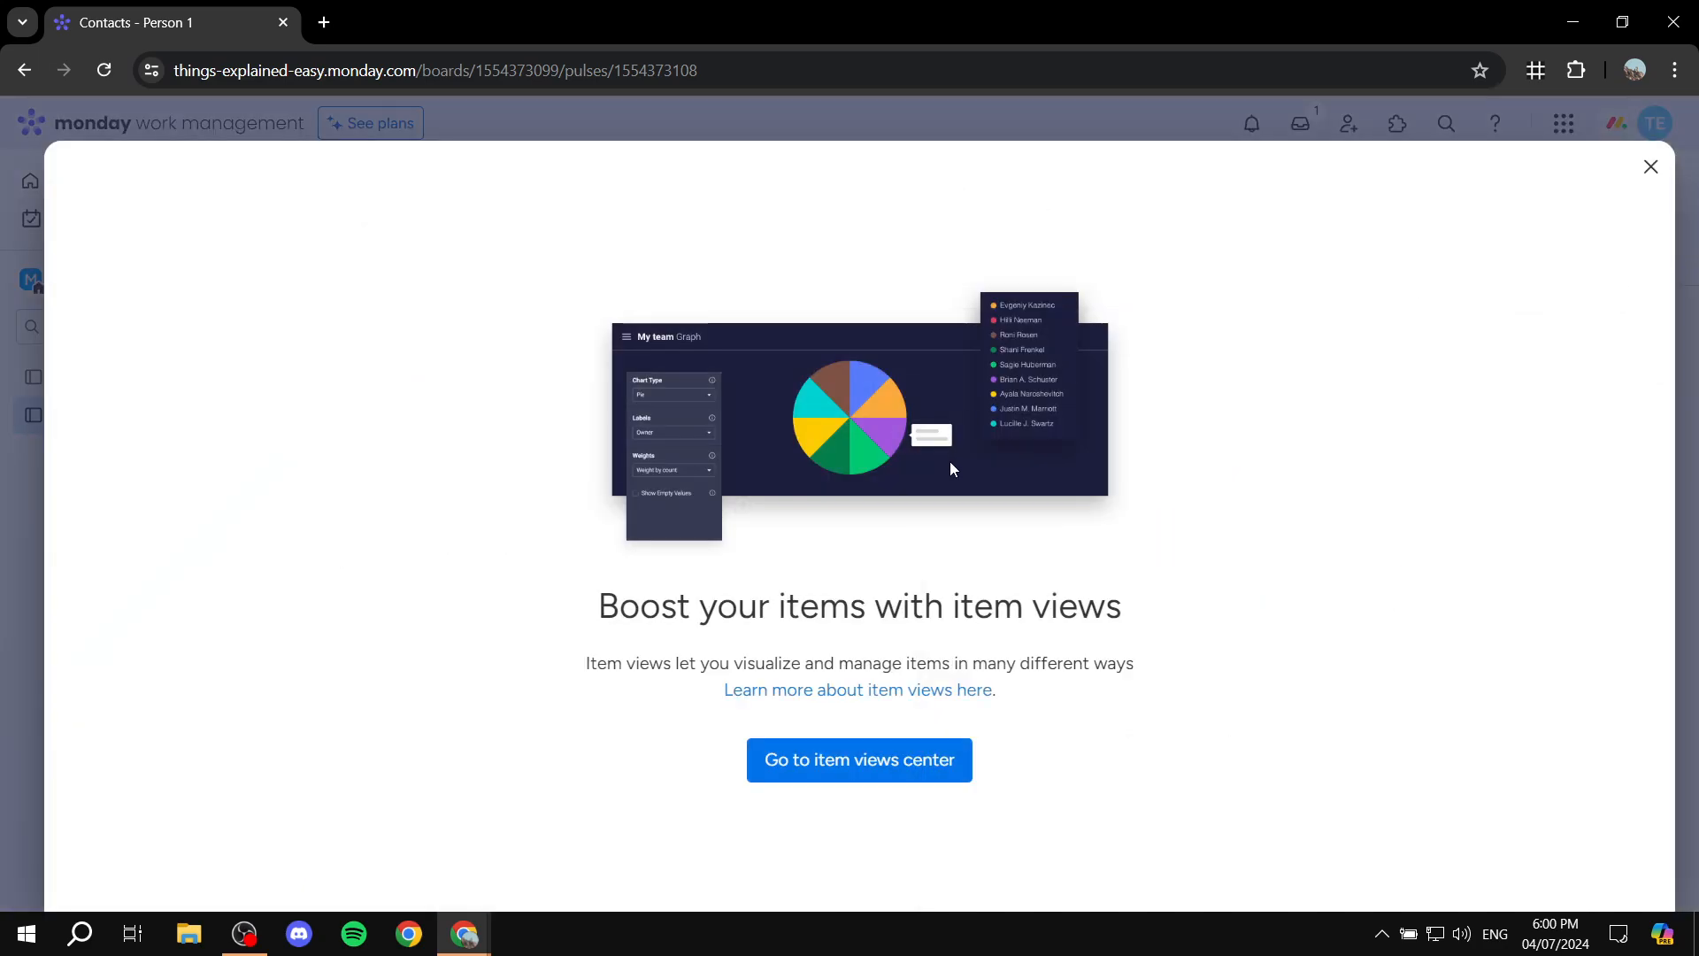
left_click_drag(577, 620, 1212, 613)
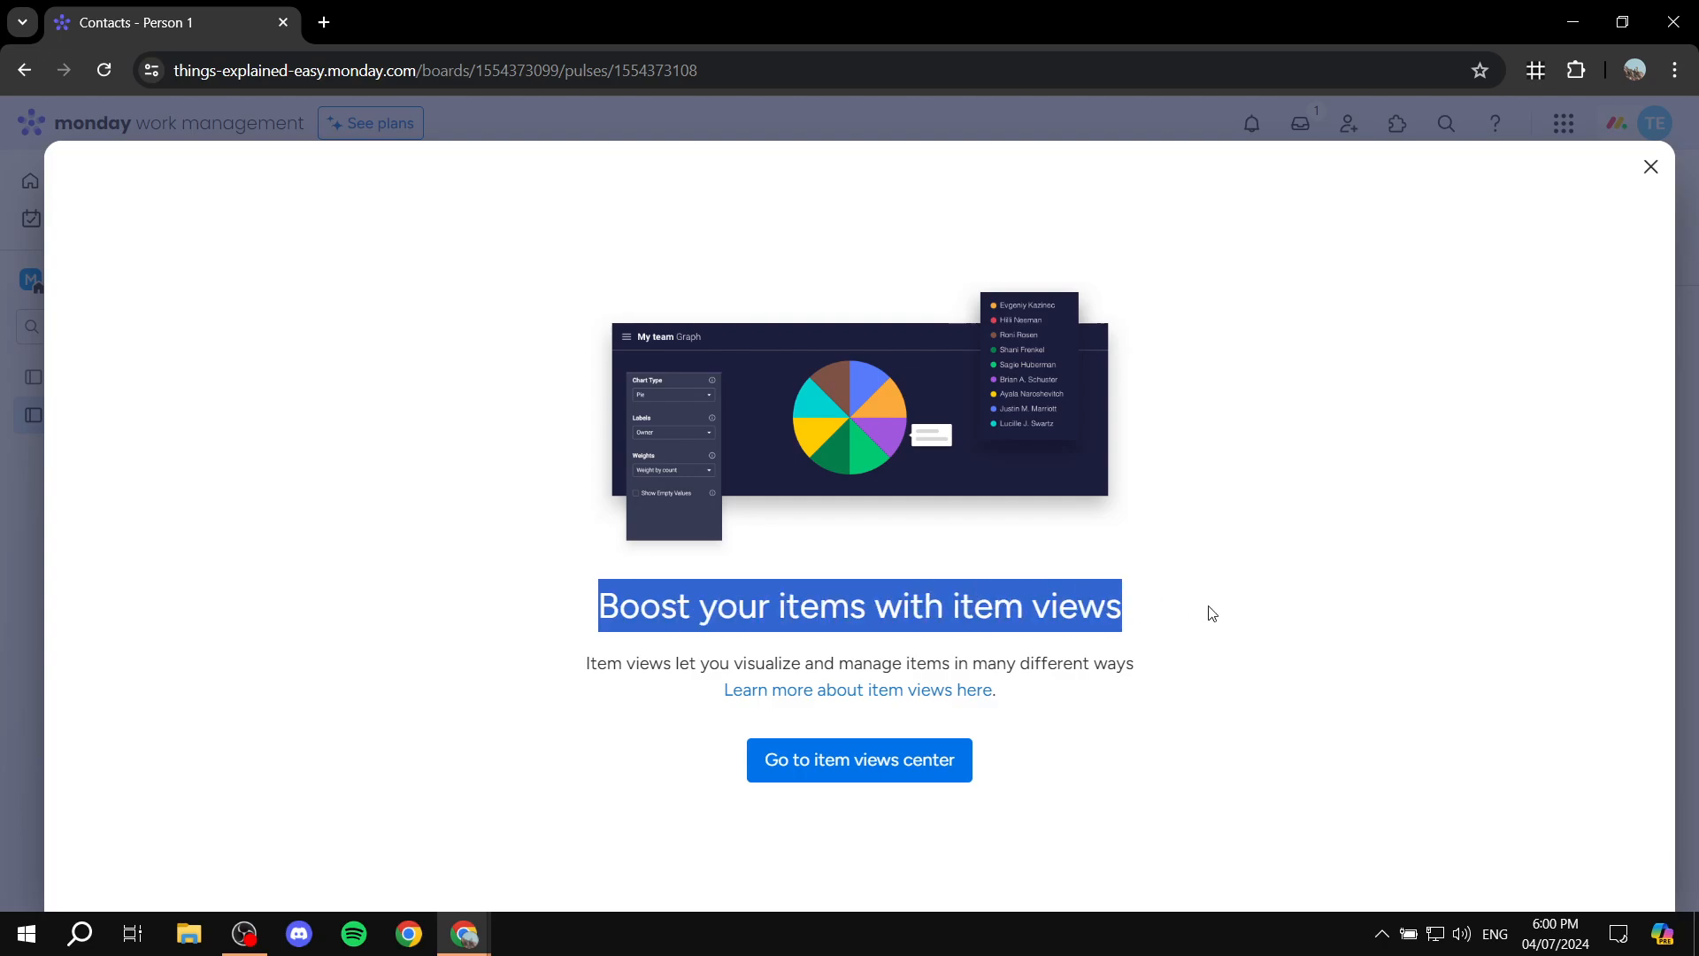
left_click(1212, 613)
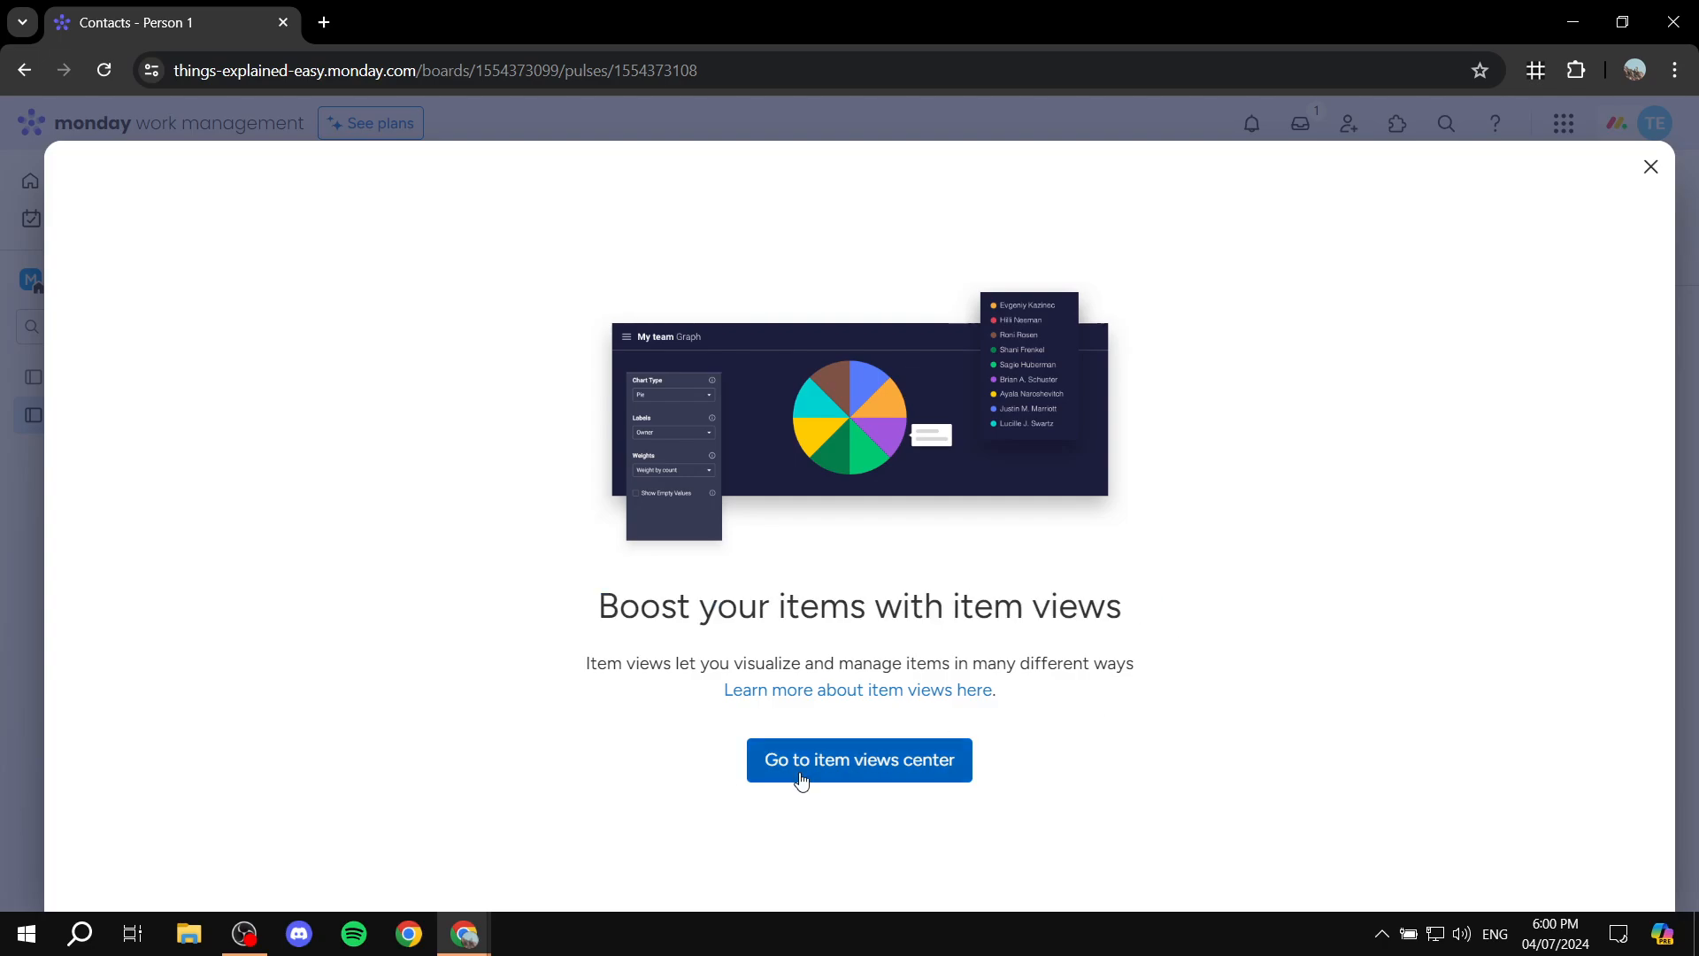
left_click(854, 772)
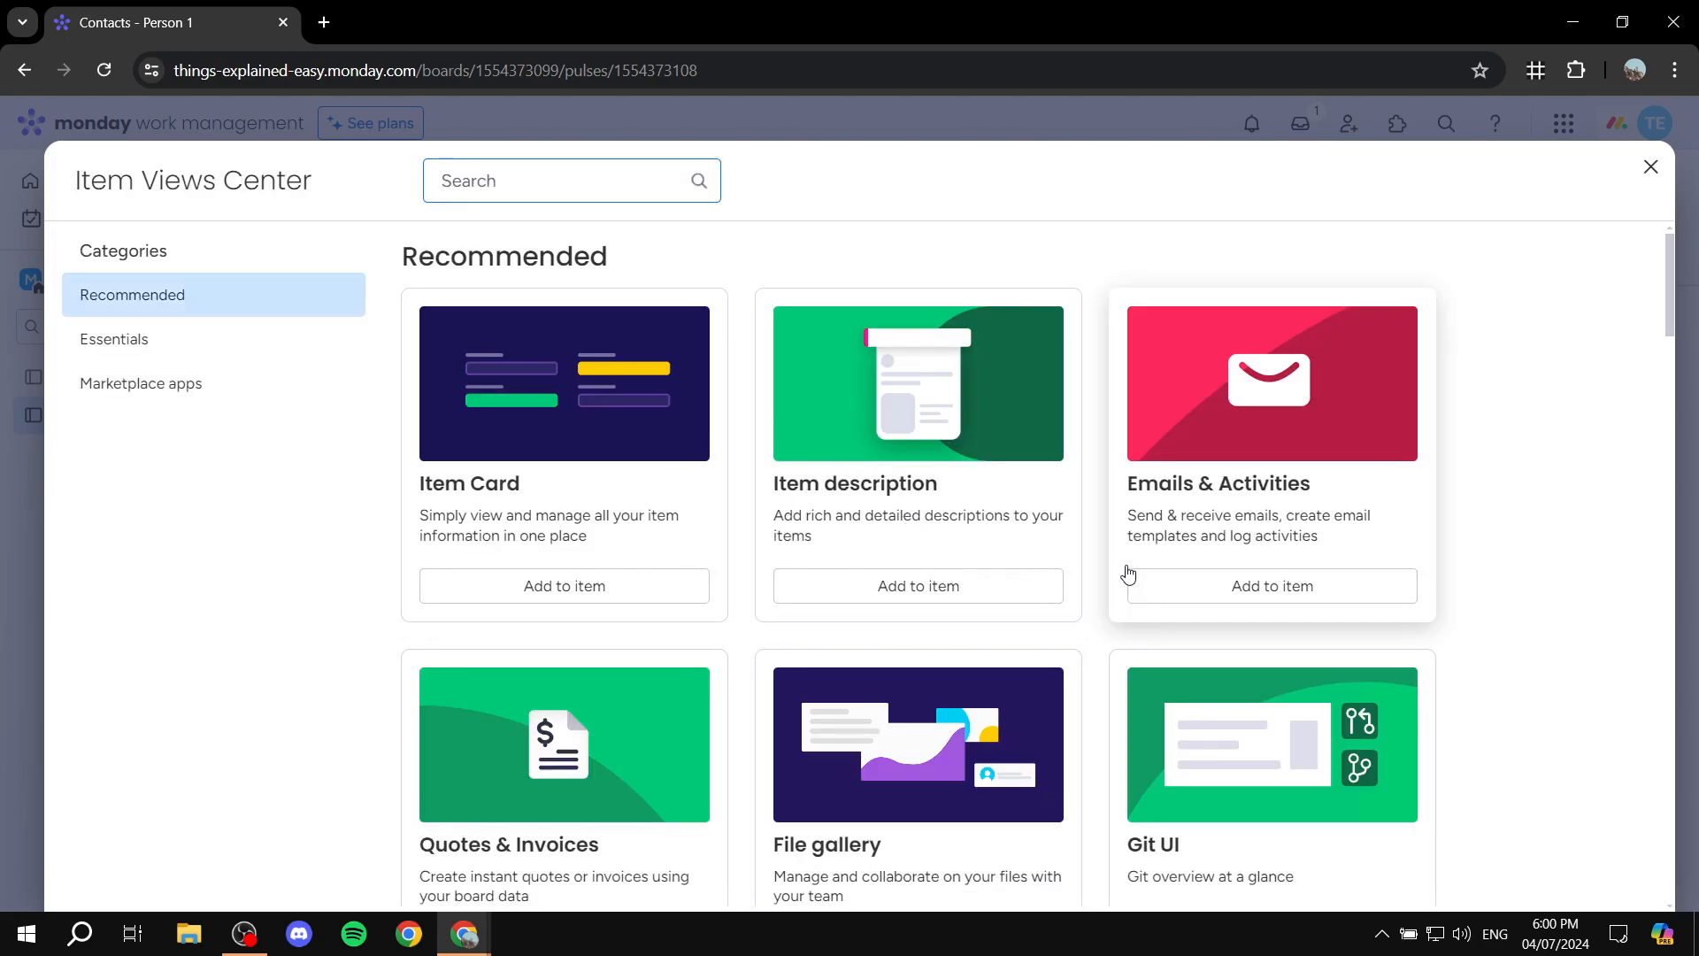
Add the recommended Emails & Activities view to Person 1, keeping its default name
scroll(1122, 576, "down", 10)
scroll(1102, 573, "down", 2)
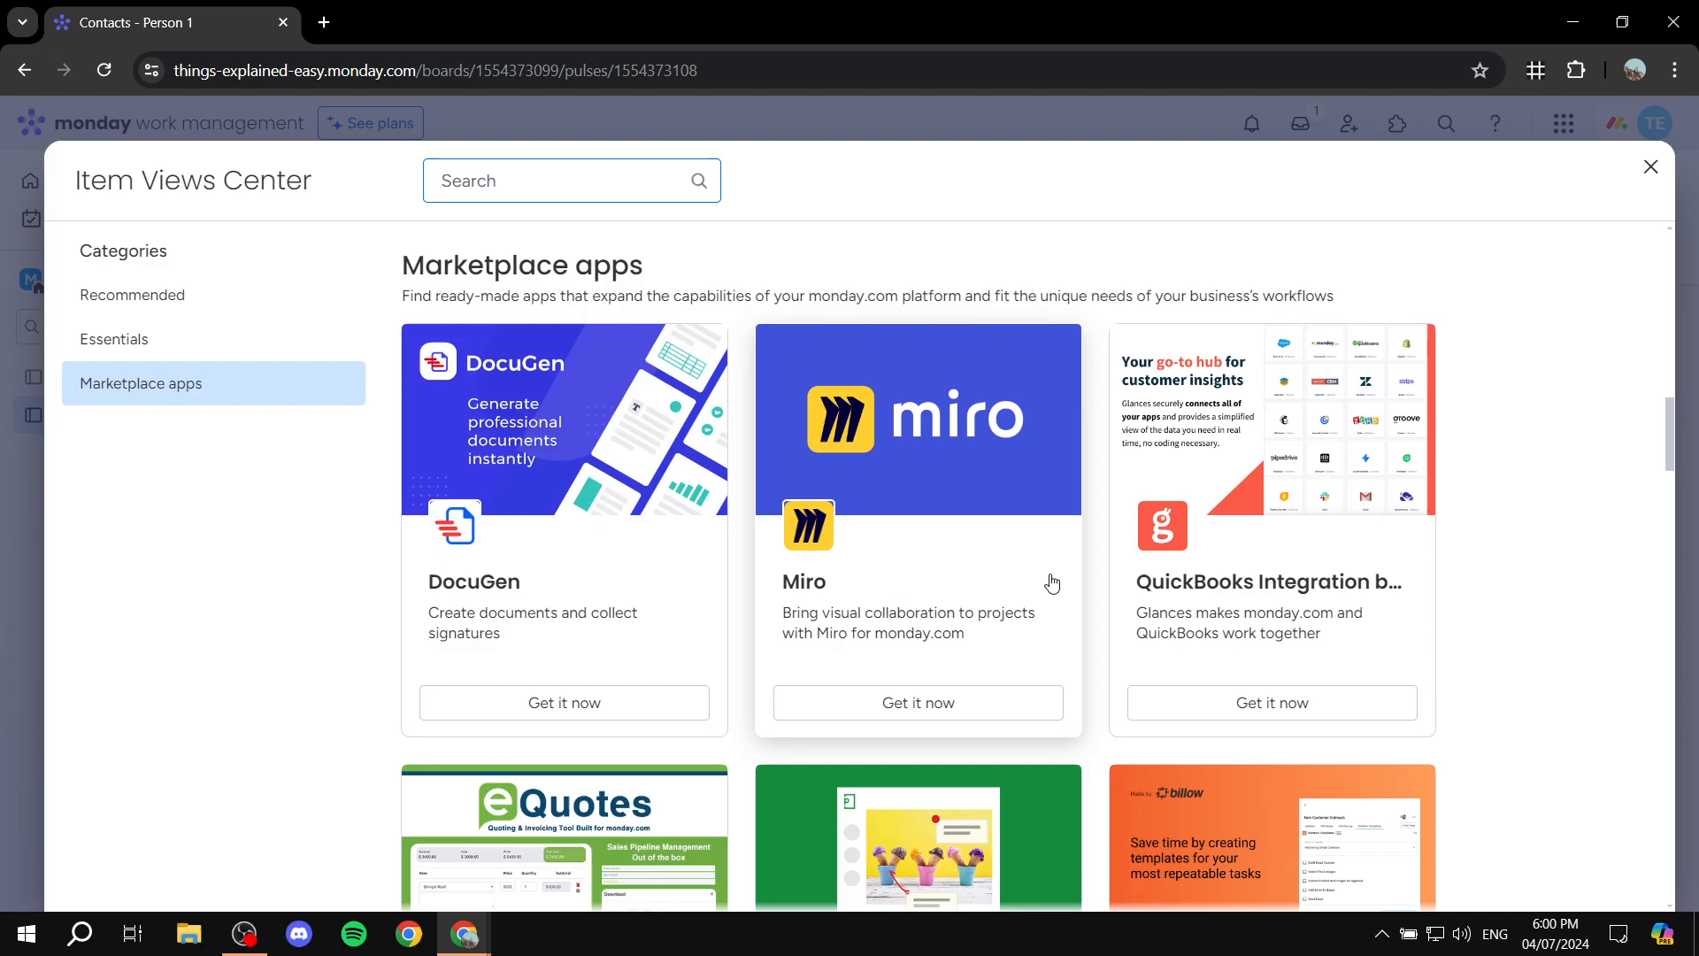
scroll(1051, 584, "up", 10)
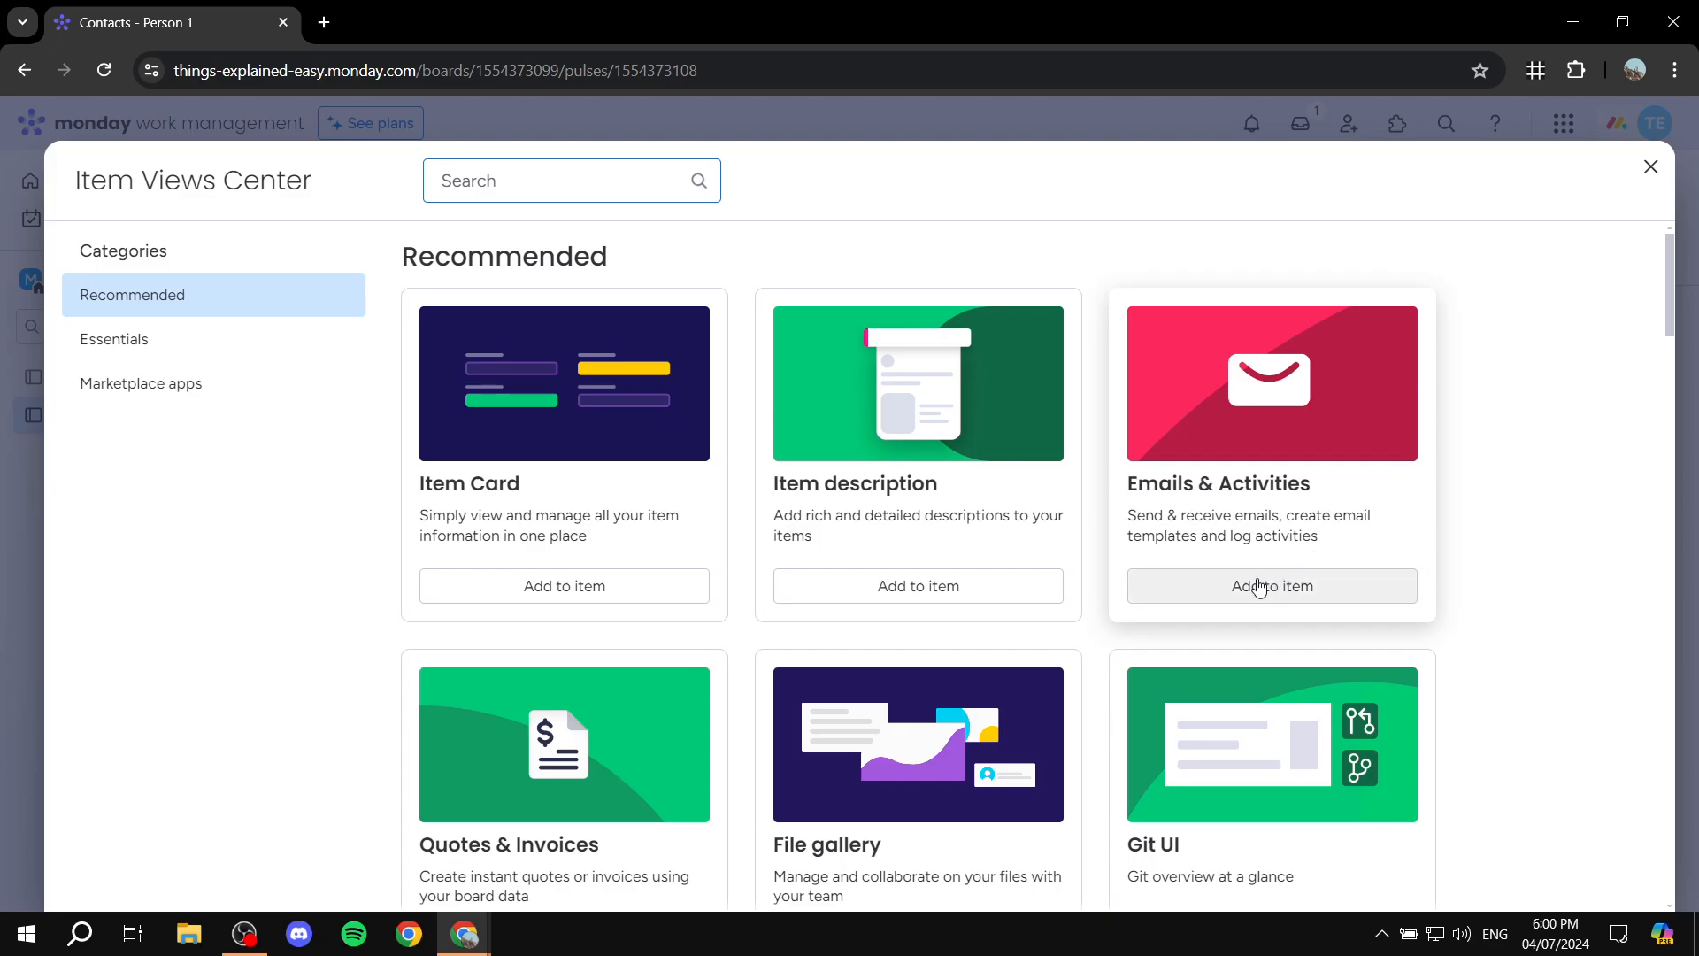
left_click(1304, 588)
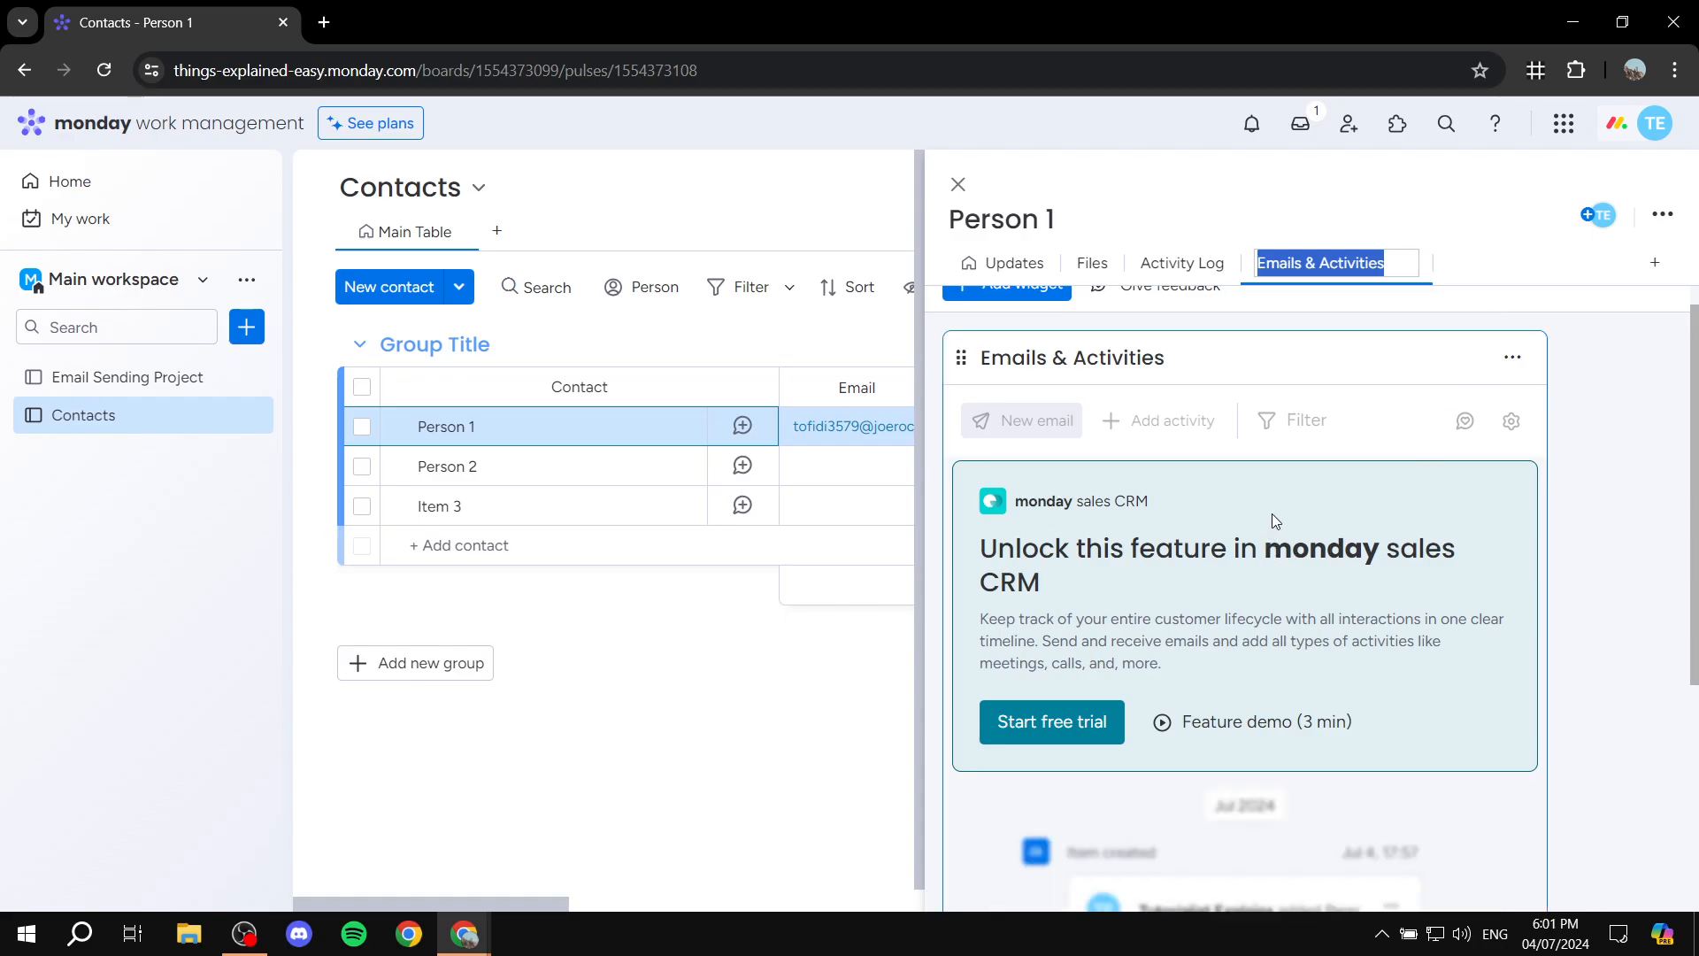
left_click(1374, 481)
scroll(1253, 462, "up", 1)
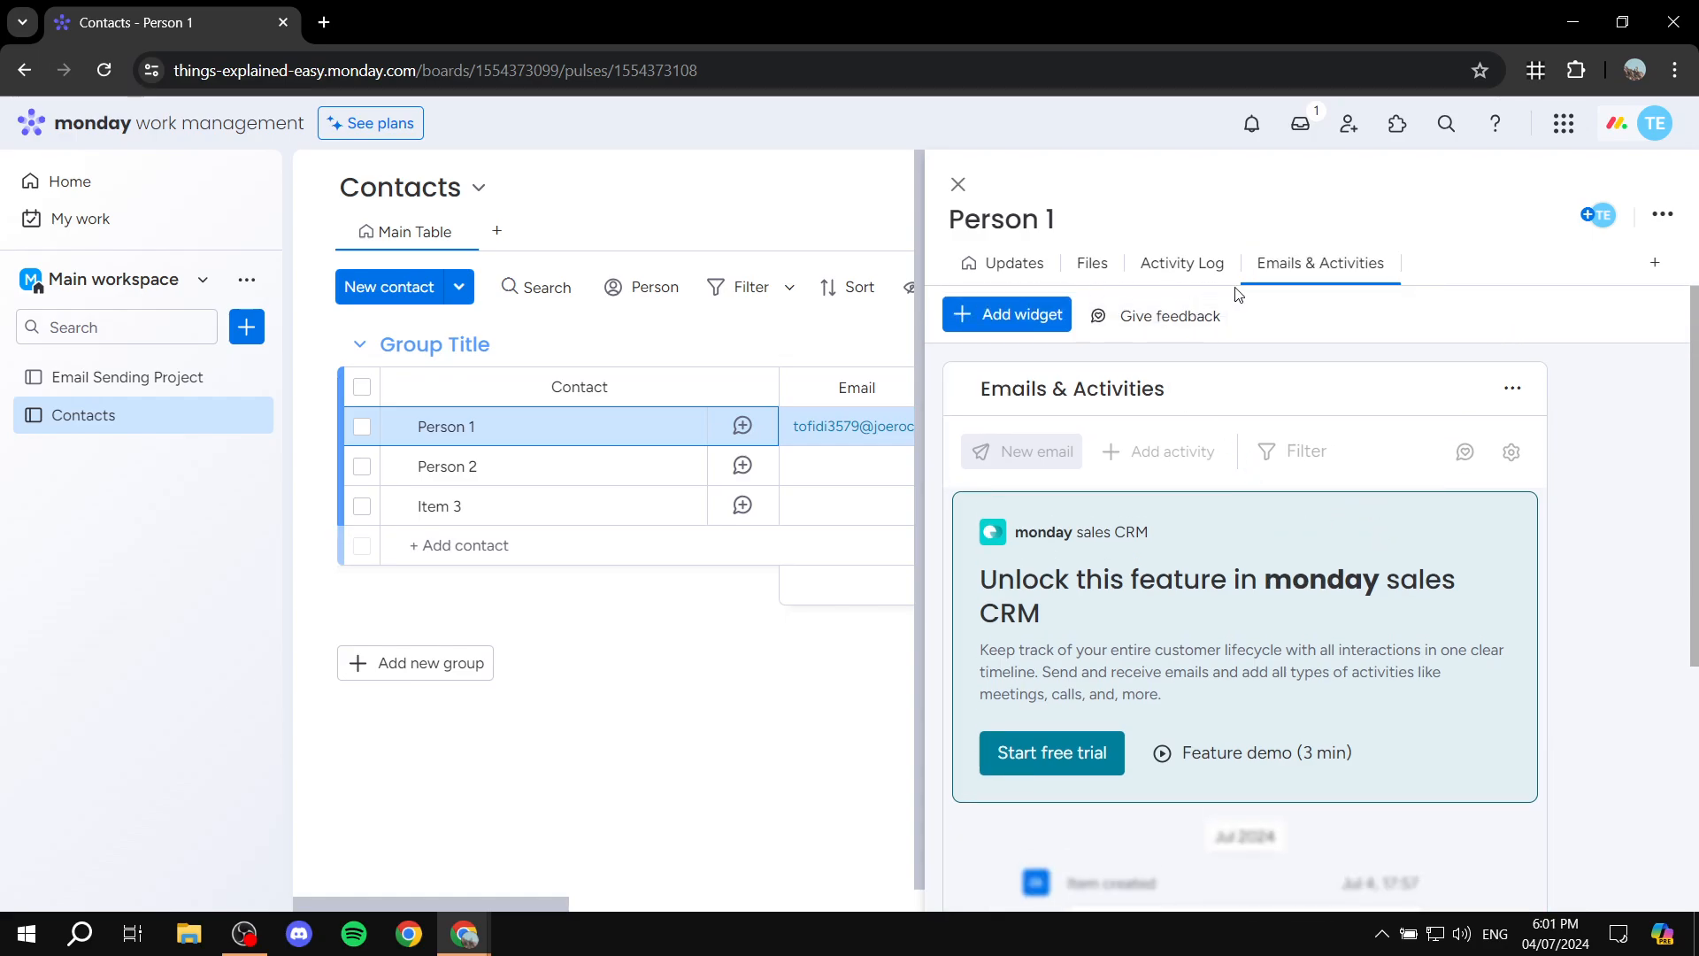
Examine Person 1's Emails & Activities view, including its widget options, feature availability and activity timeline
left_click(1512, 388)
left_click(1512, 387)
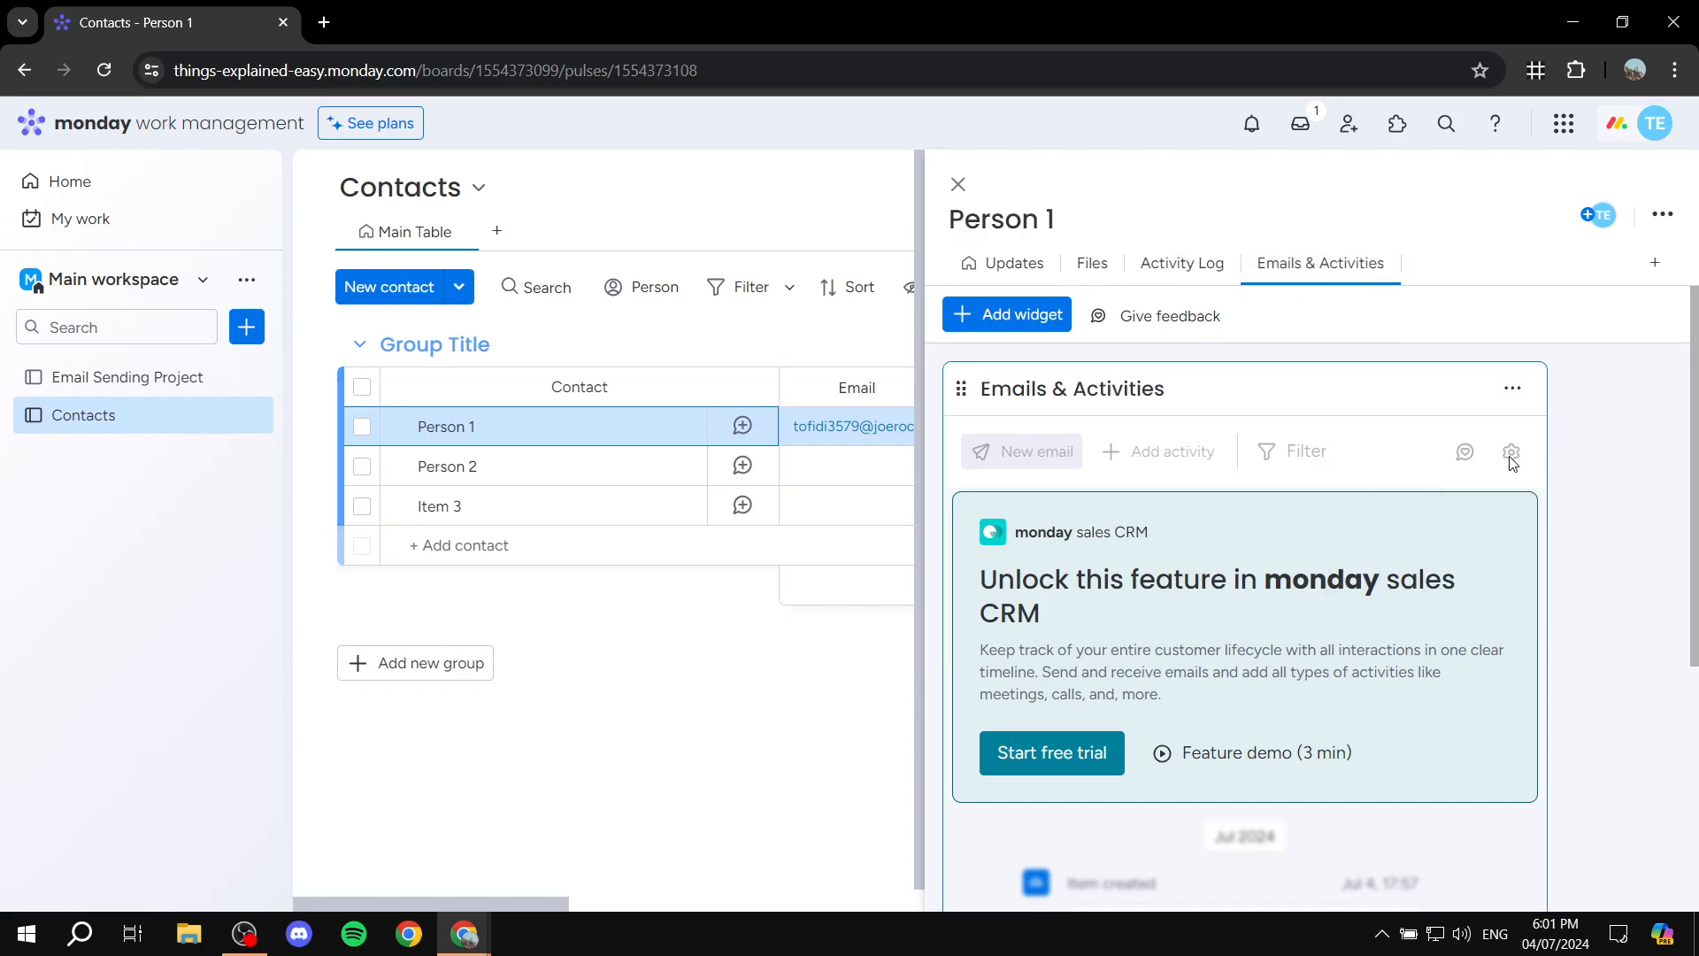
scroll(1269, 466, "down", 4)
scroll(1289, 487, "up", 2)
scroll(1242, 512, "up", 2)
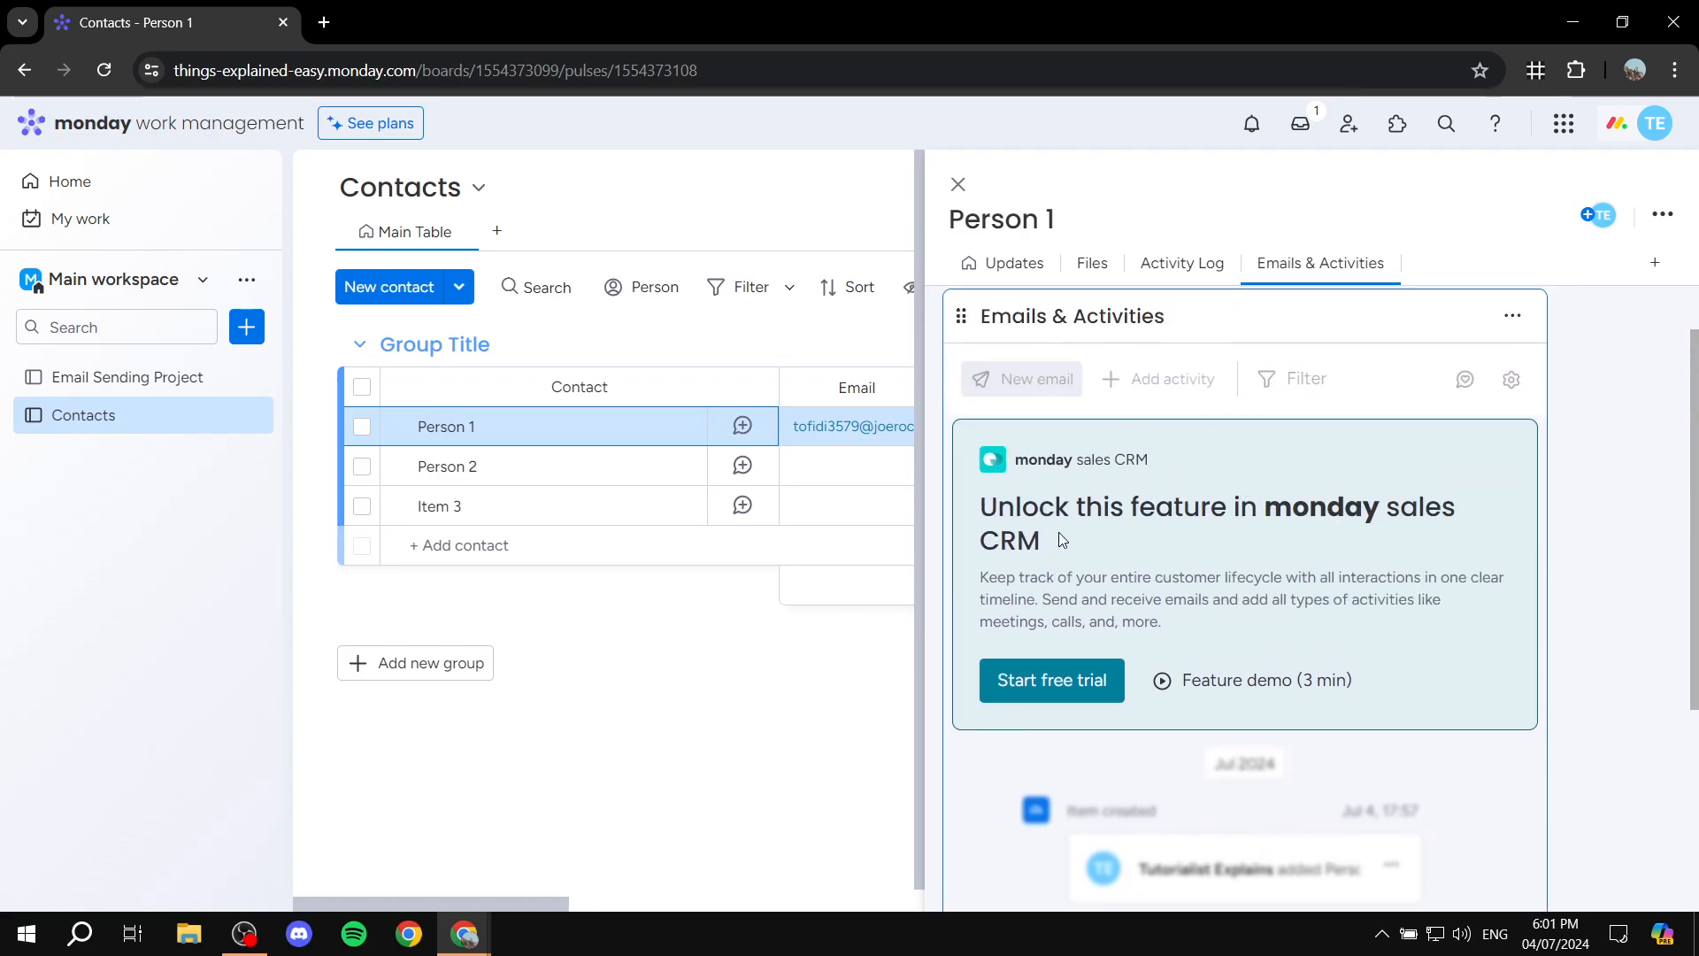
scroll(1103, 603, "down", 1)
scroll(1092, 598, "up", 2)
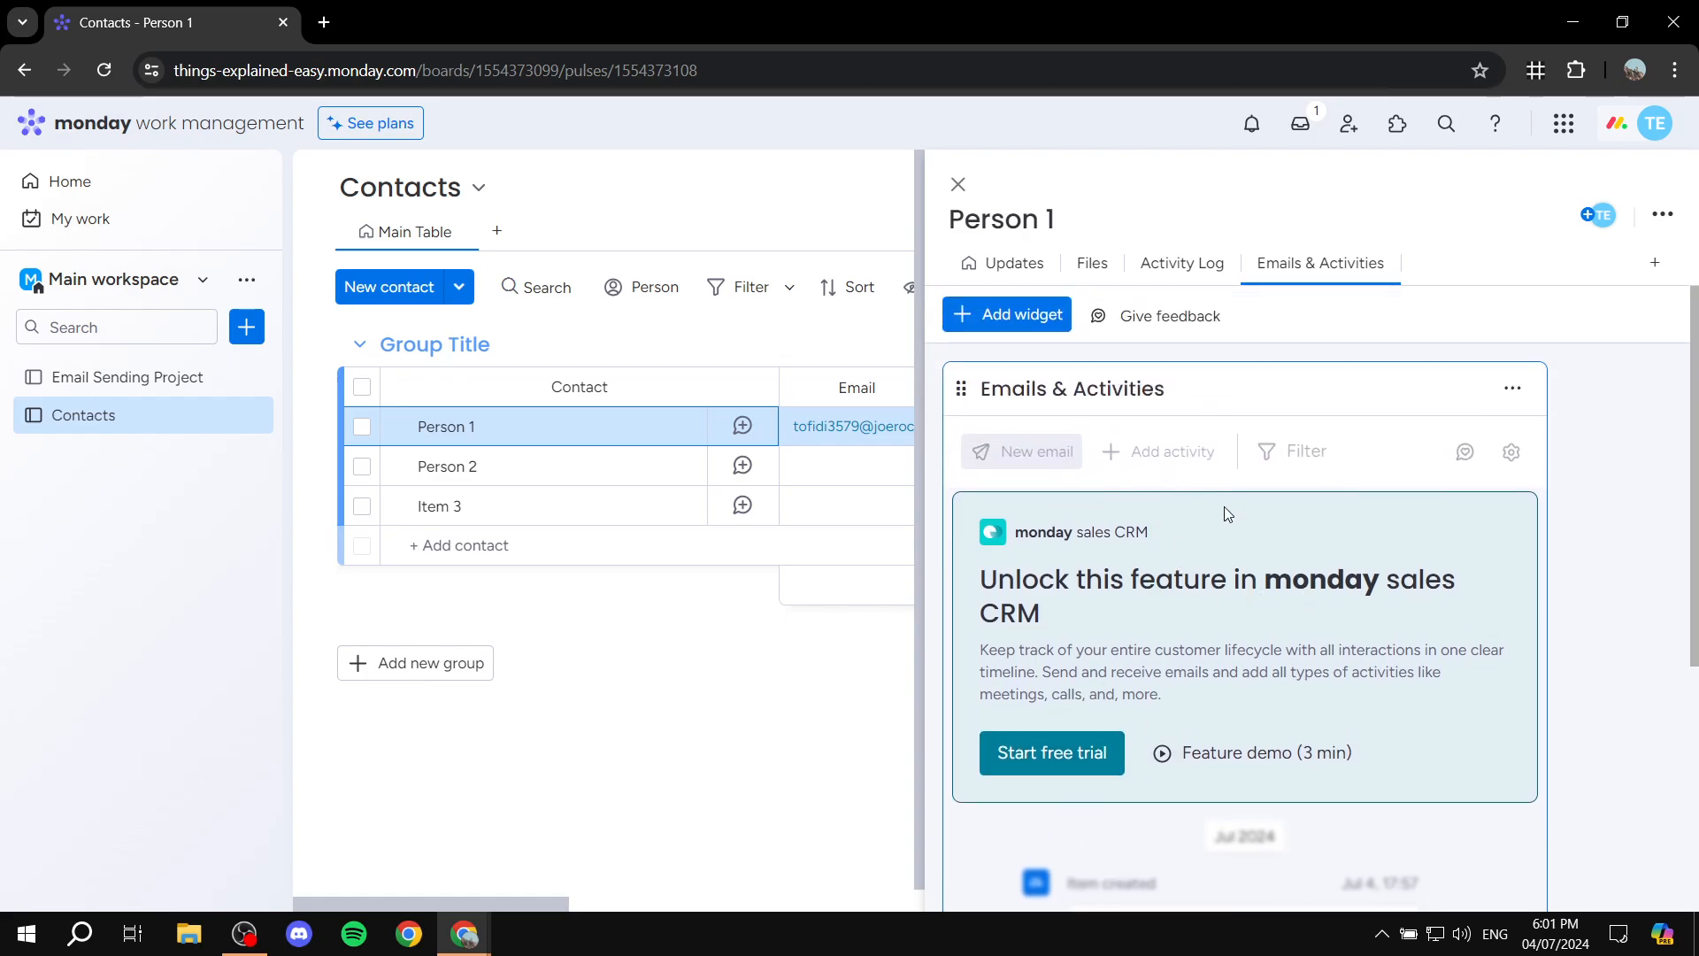
scroll(1227, 513, "down", 3)
scroll(1256, 506, "up", 3)
scroll(1136, 535, "down", 4)
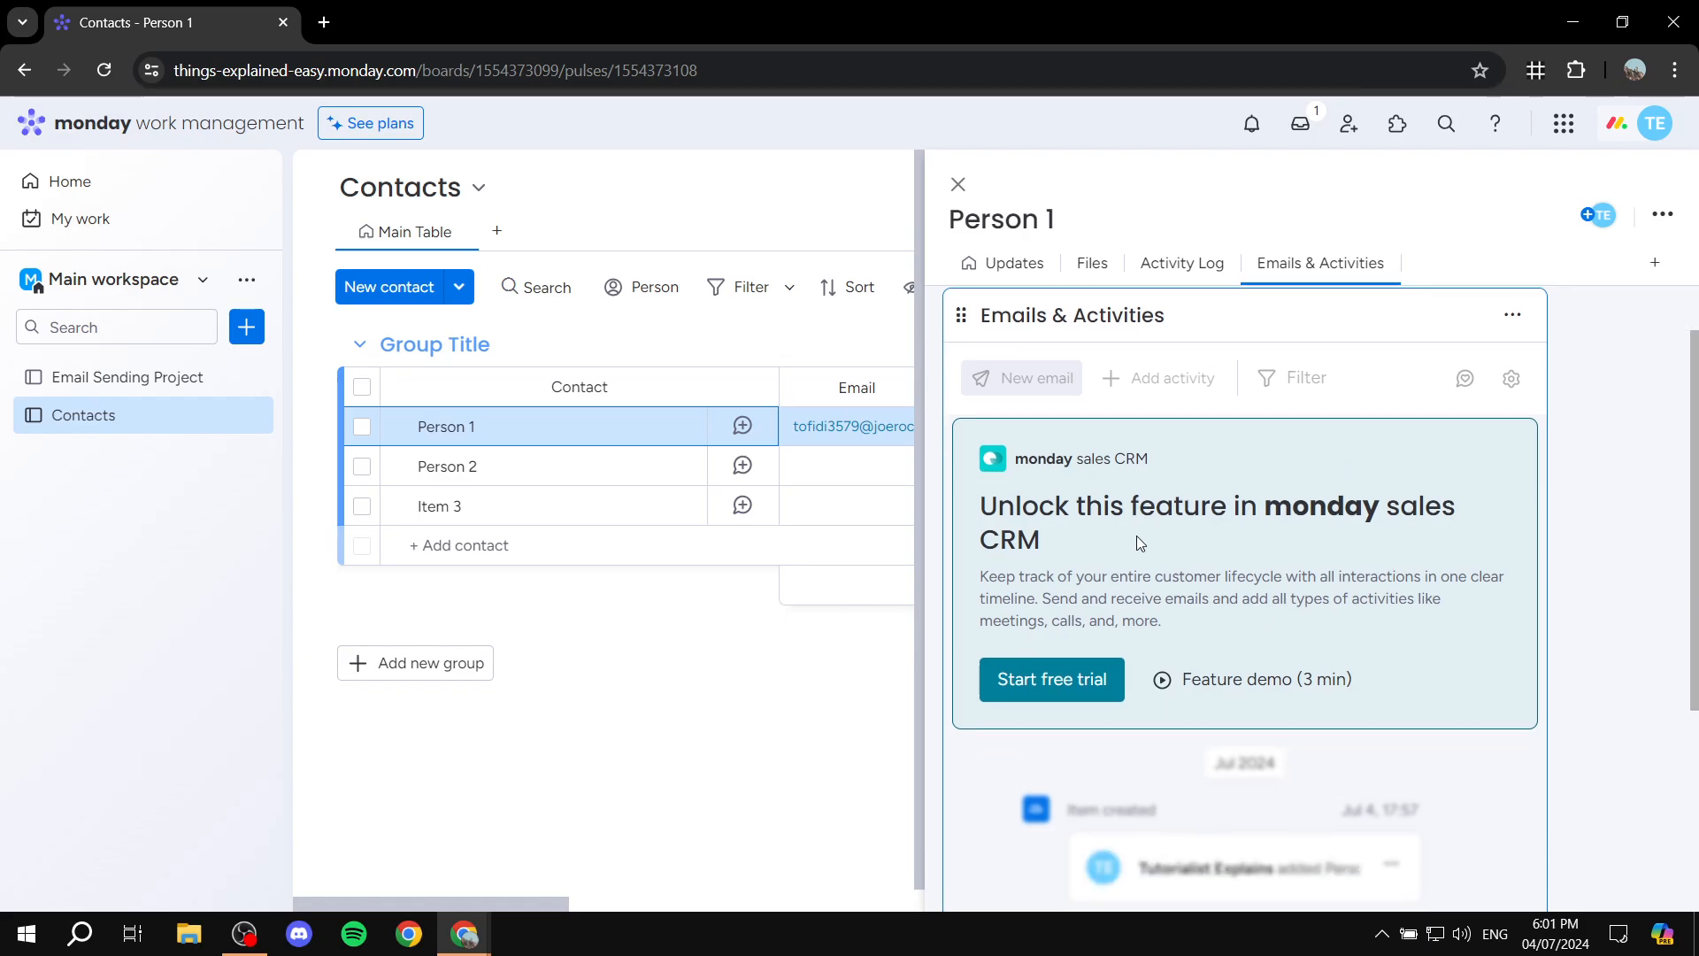
scroll(1244, 538, "up", 4)
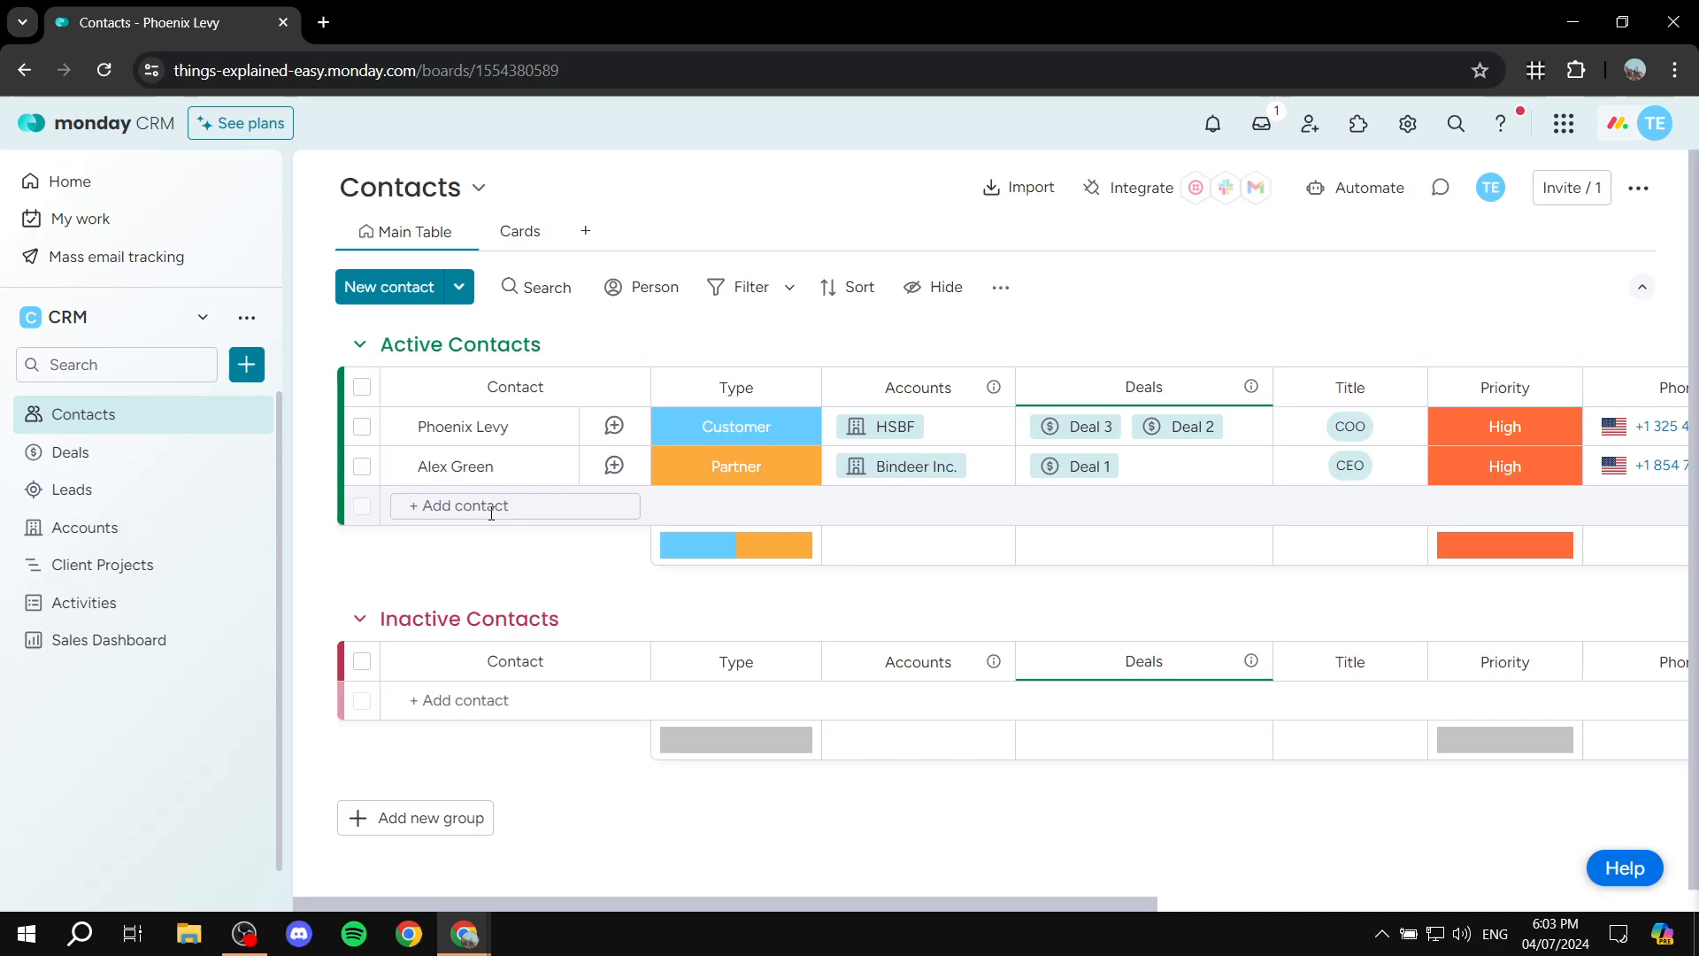
In the monday CRM Contacts board, add Person 1 to the Active Contacts group and fill in the contact's e-mail address
left_click(624, 509)
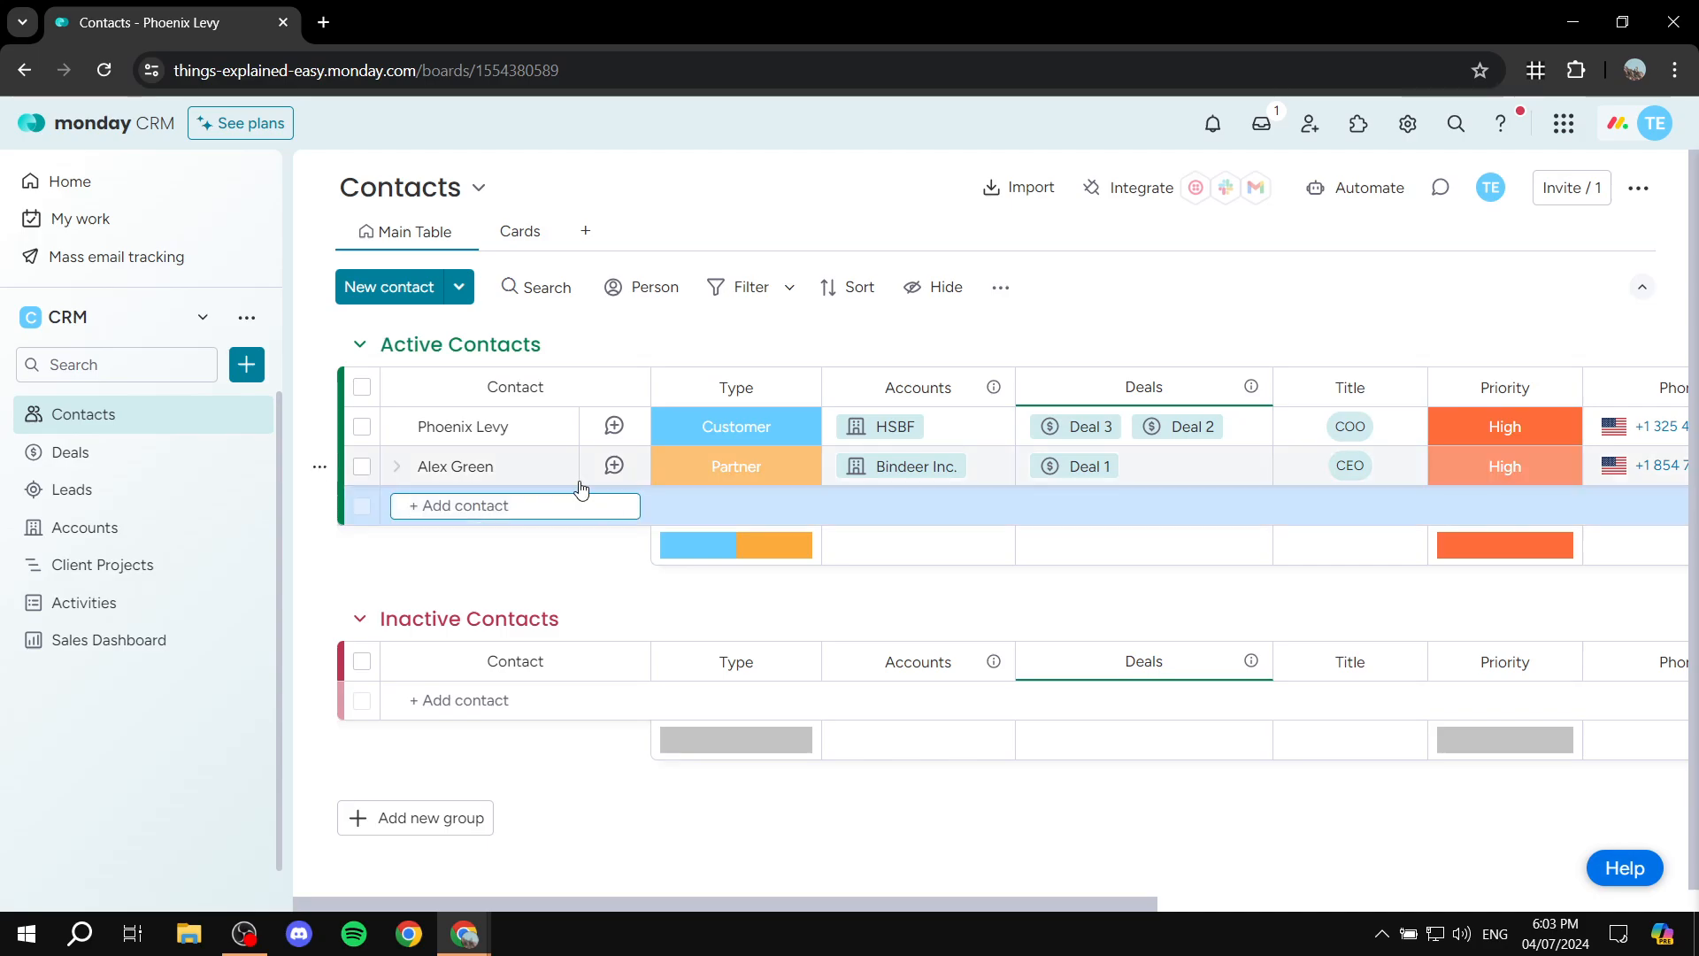
type("Person 1")
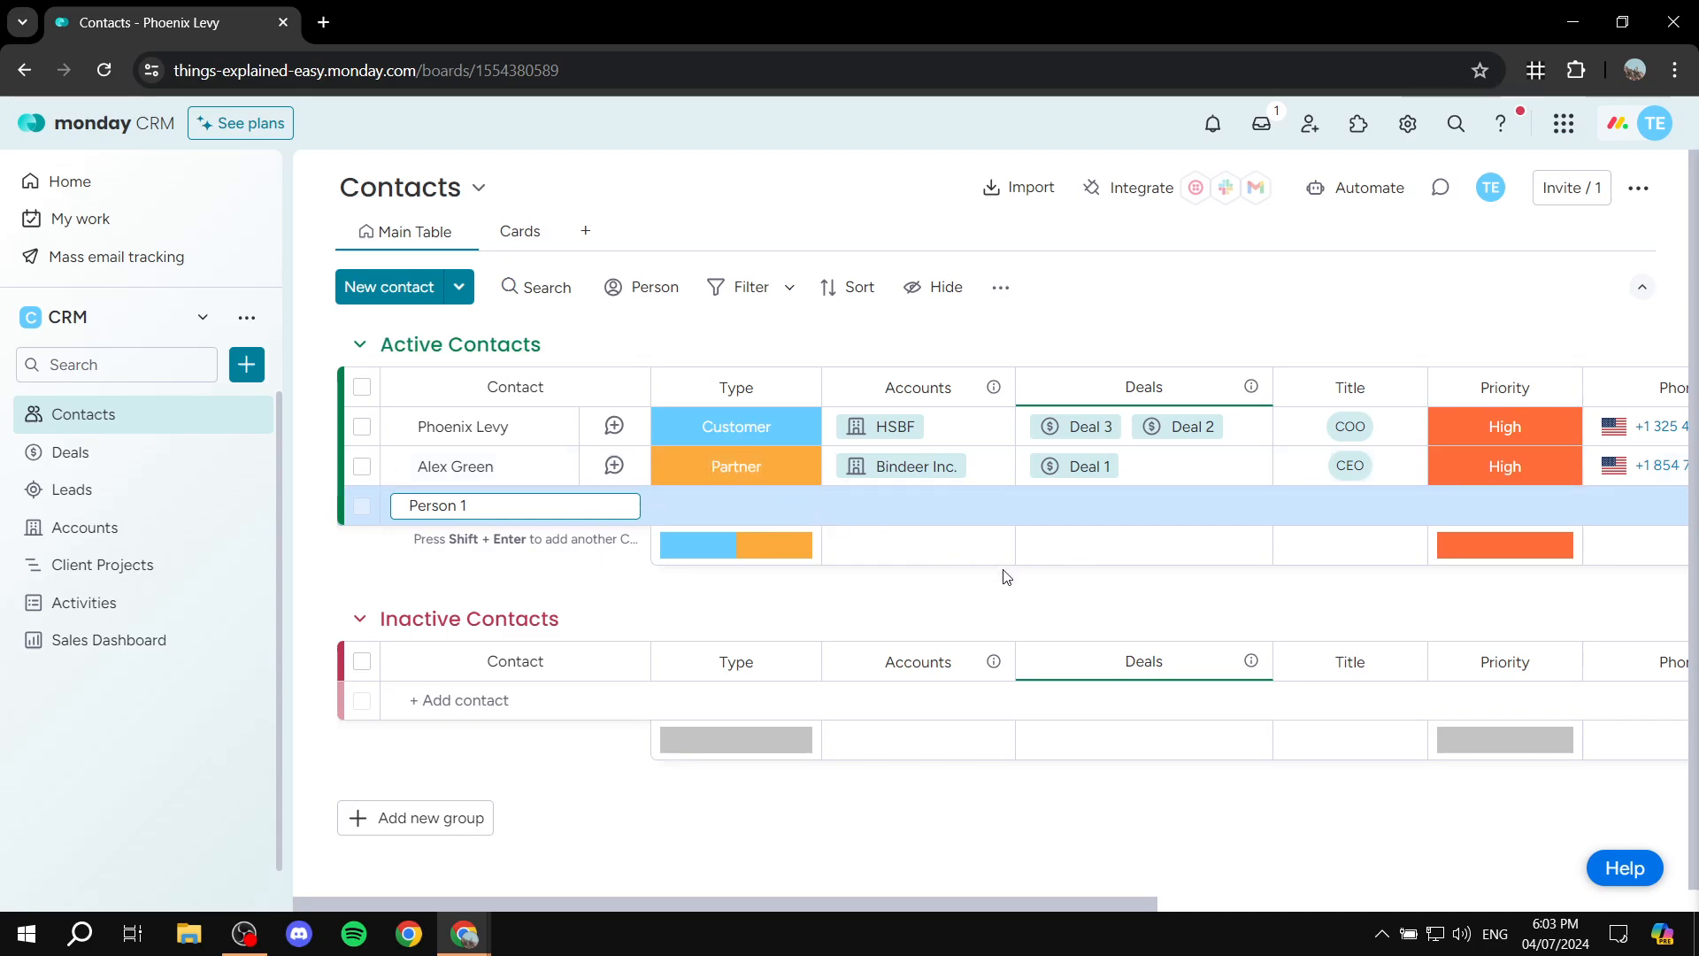
key("Return")
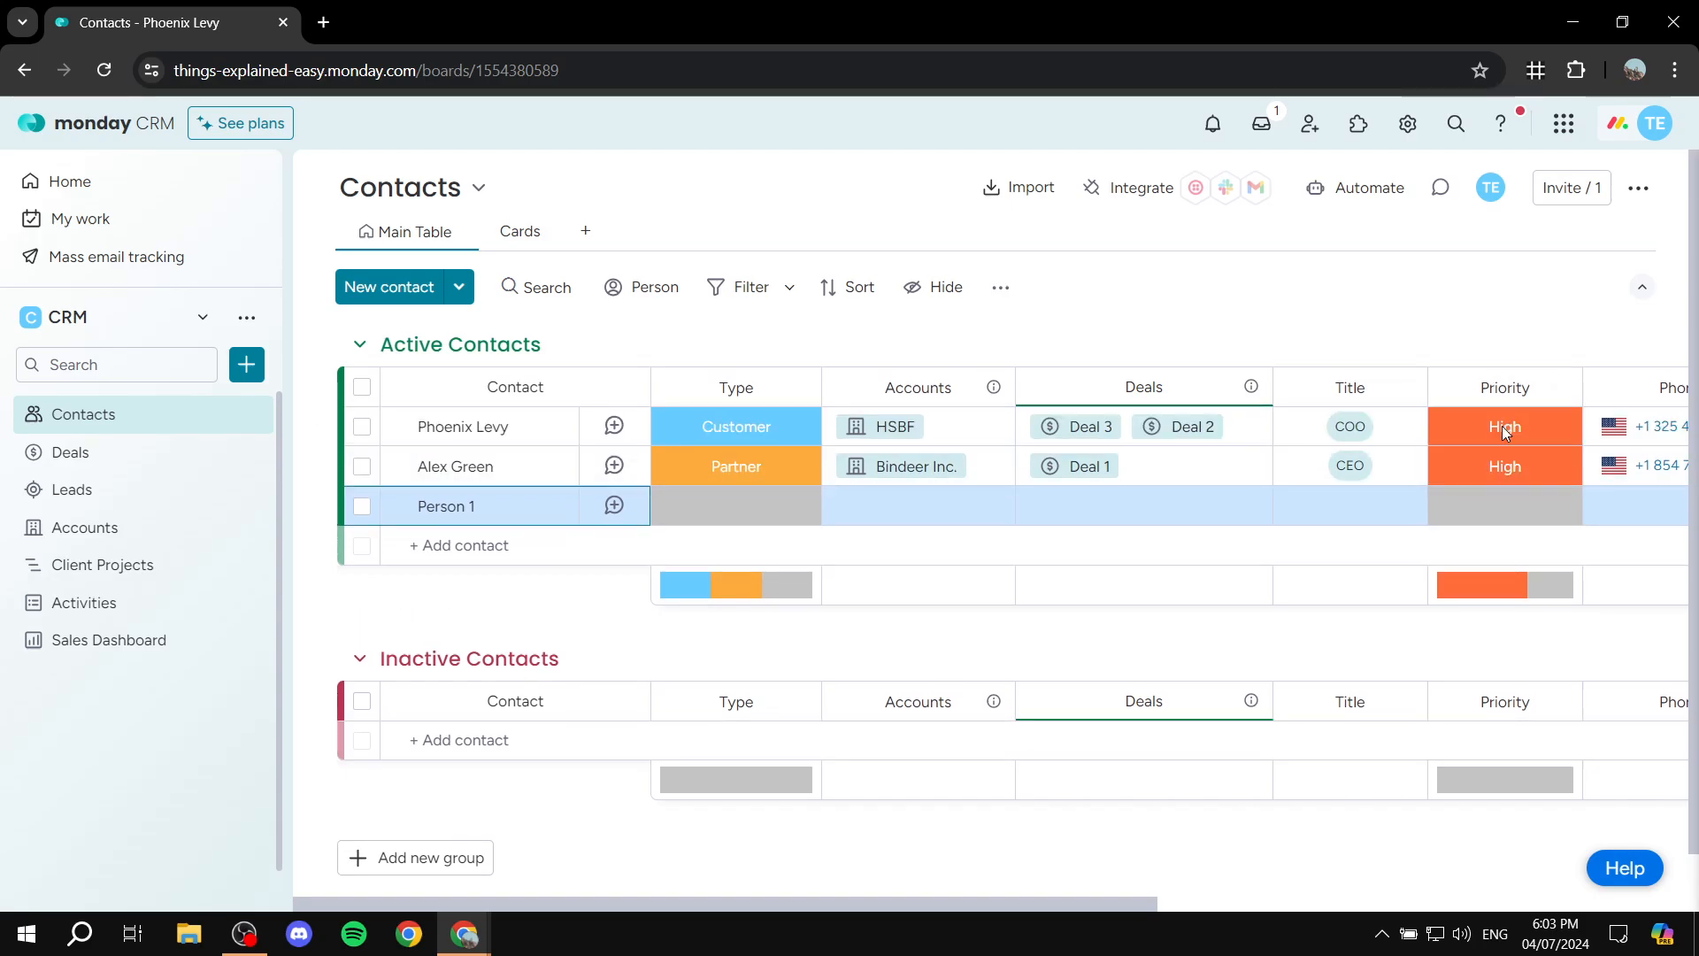
scroll(667, 490, "right", 7)
scroll(667, 490, "down", 1)
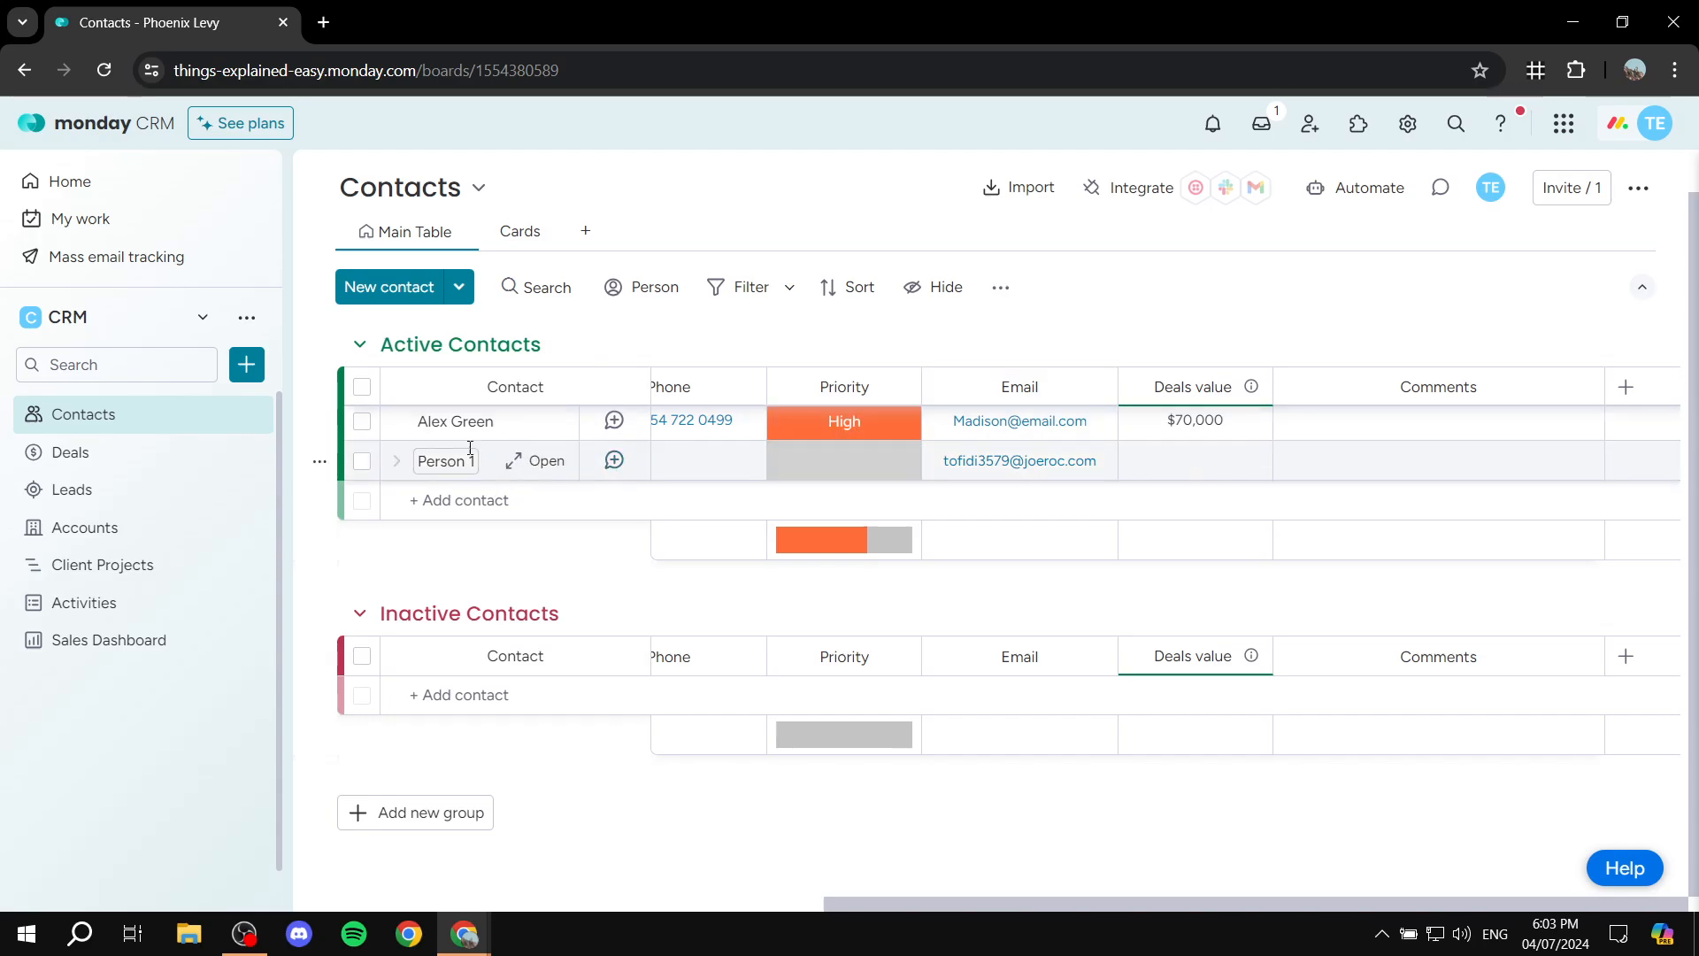
Open Person 1's record, view its activity timeline, and open the Emails & activities settings
left_click(546, 464)
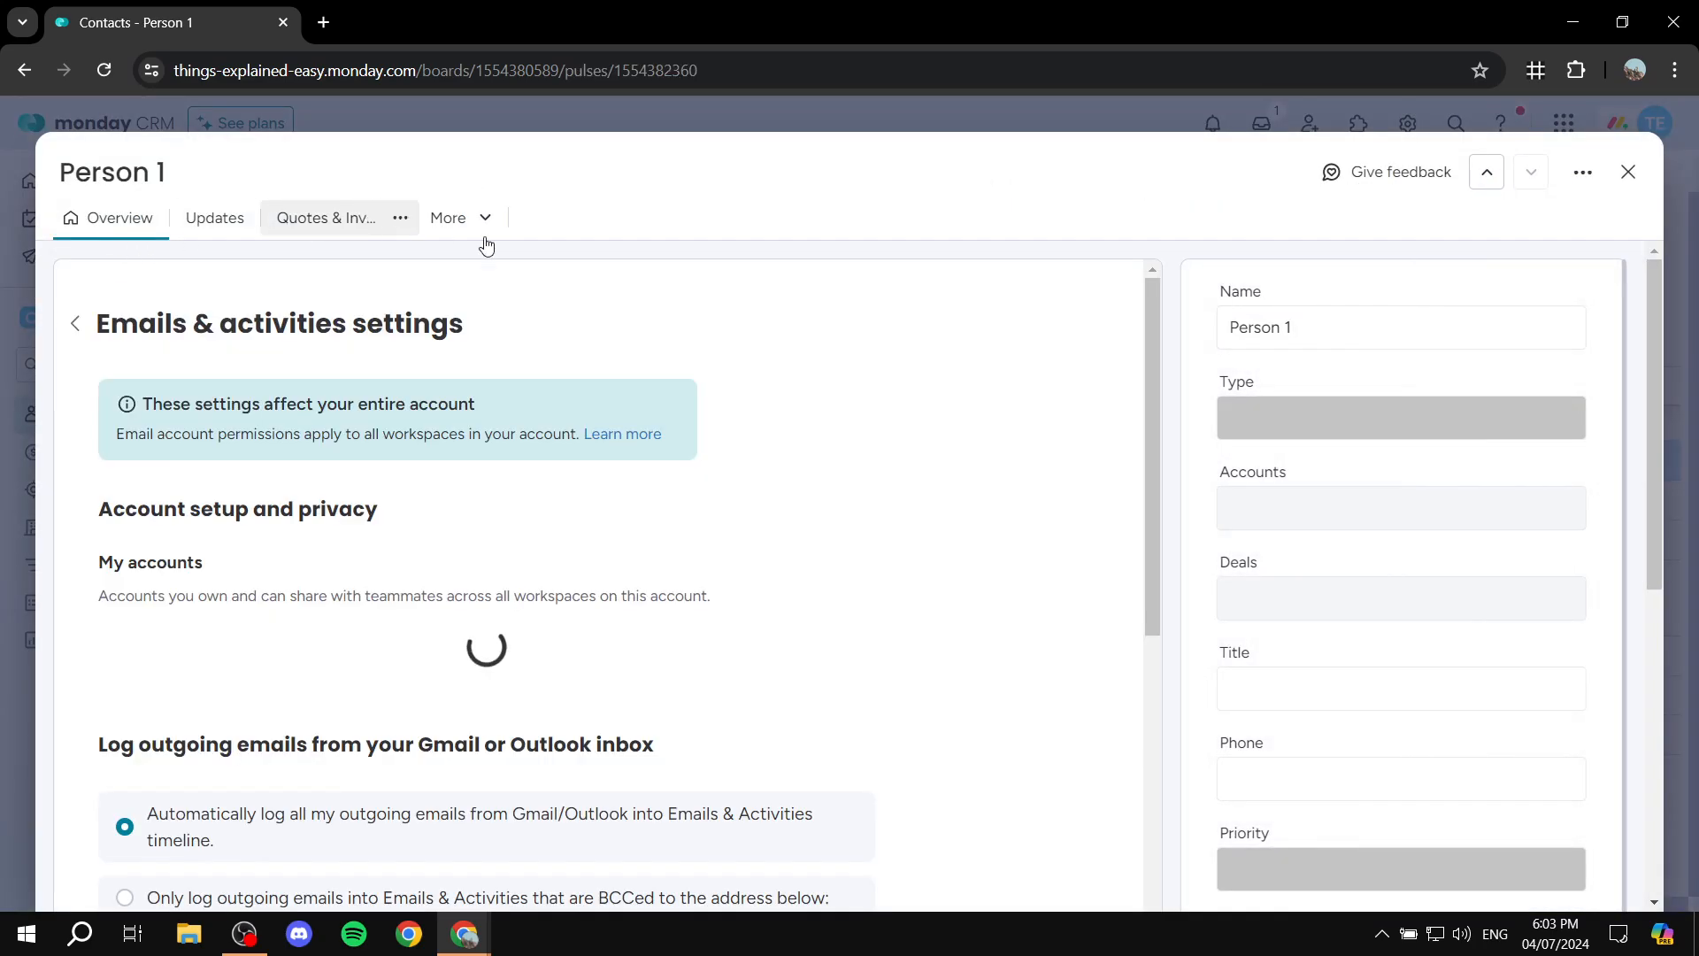
left_click(78, 323)
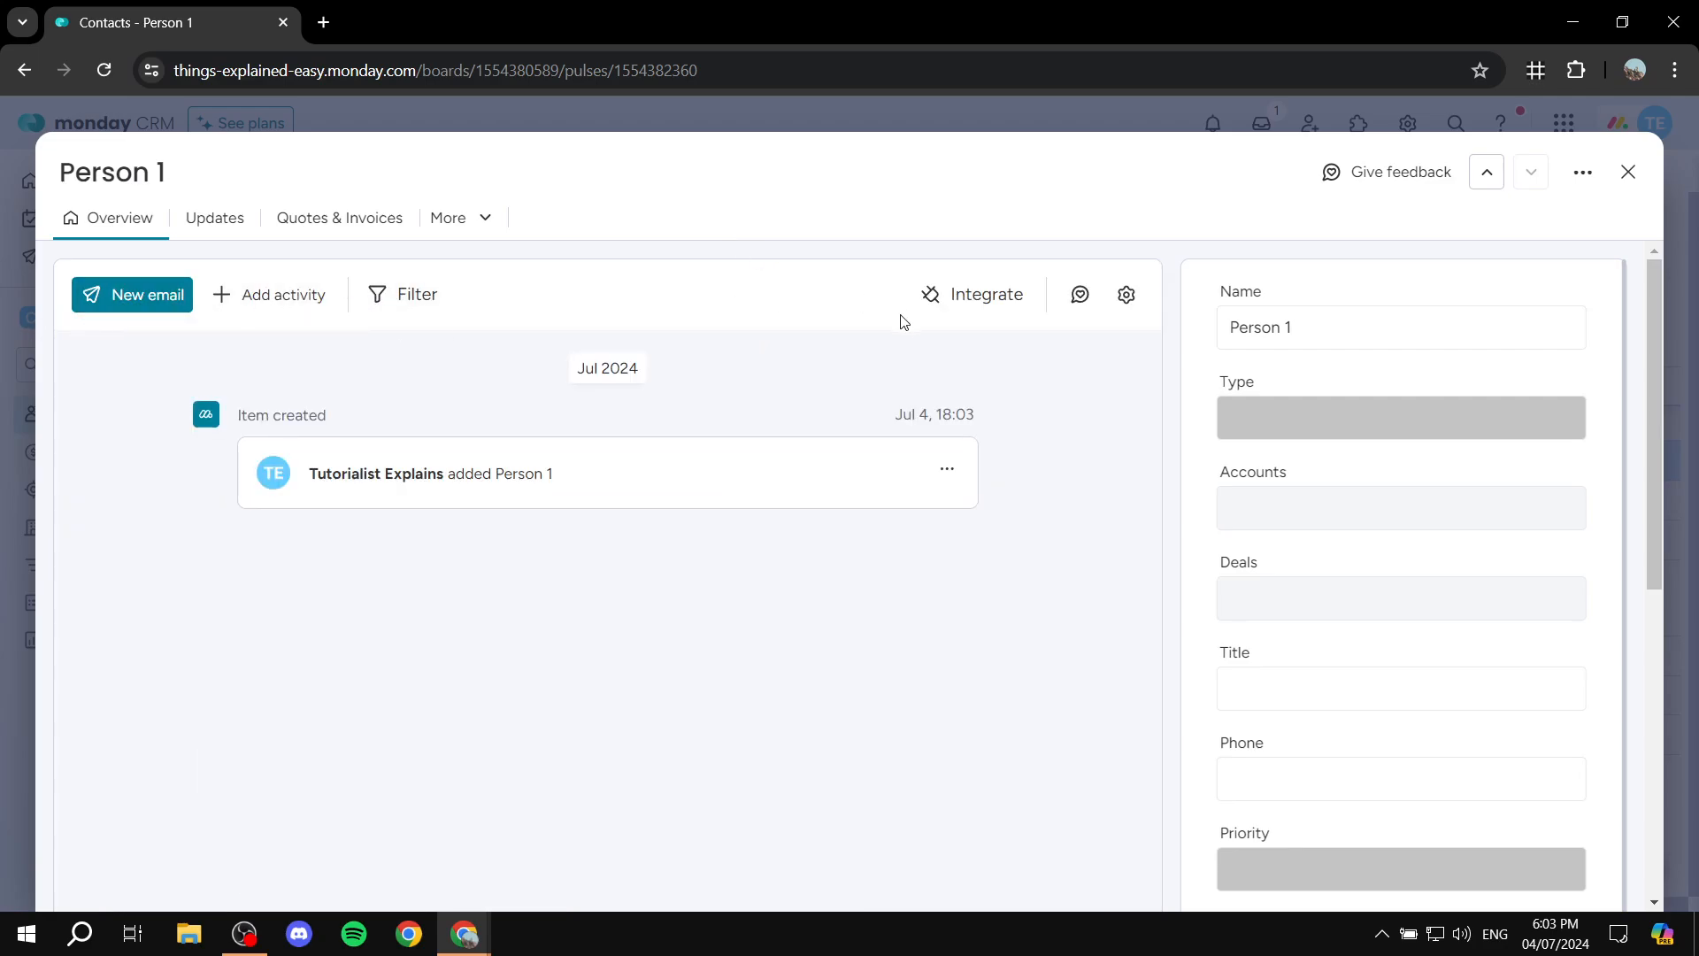
scroll(482, 496, "down", 3)
scroll(287, 493, "up", 3)
left_click(1127, 295)
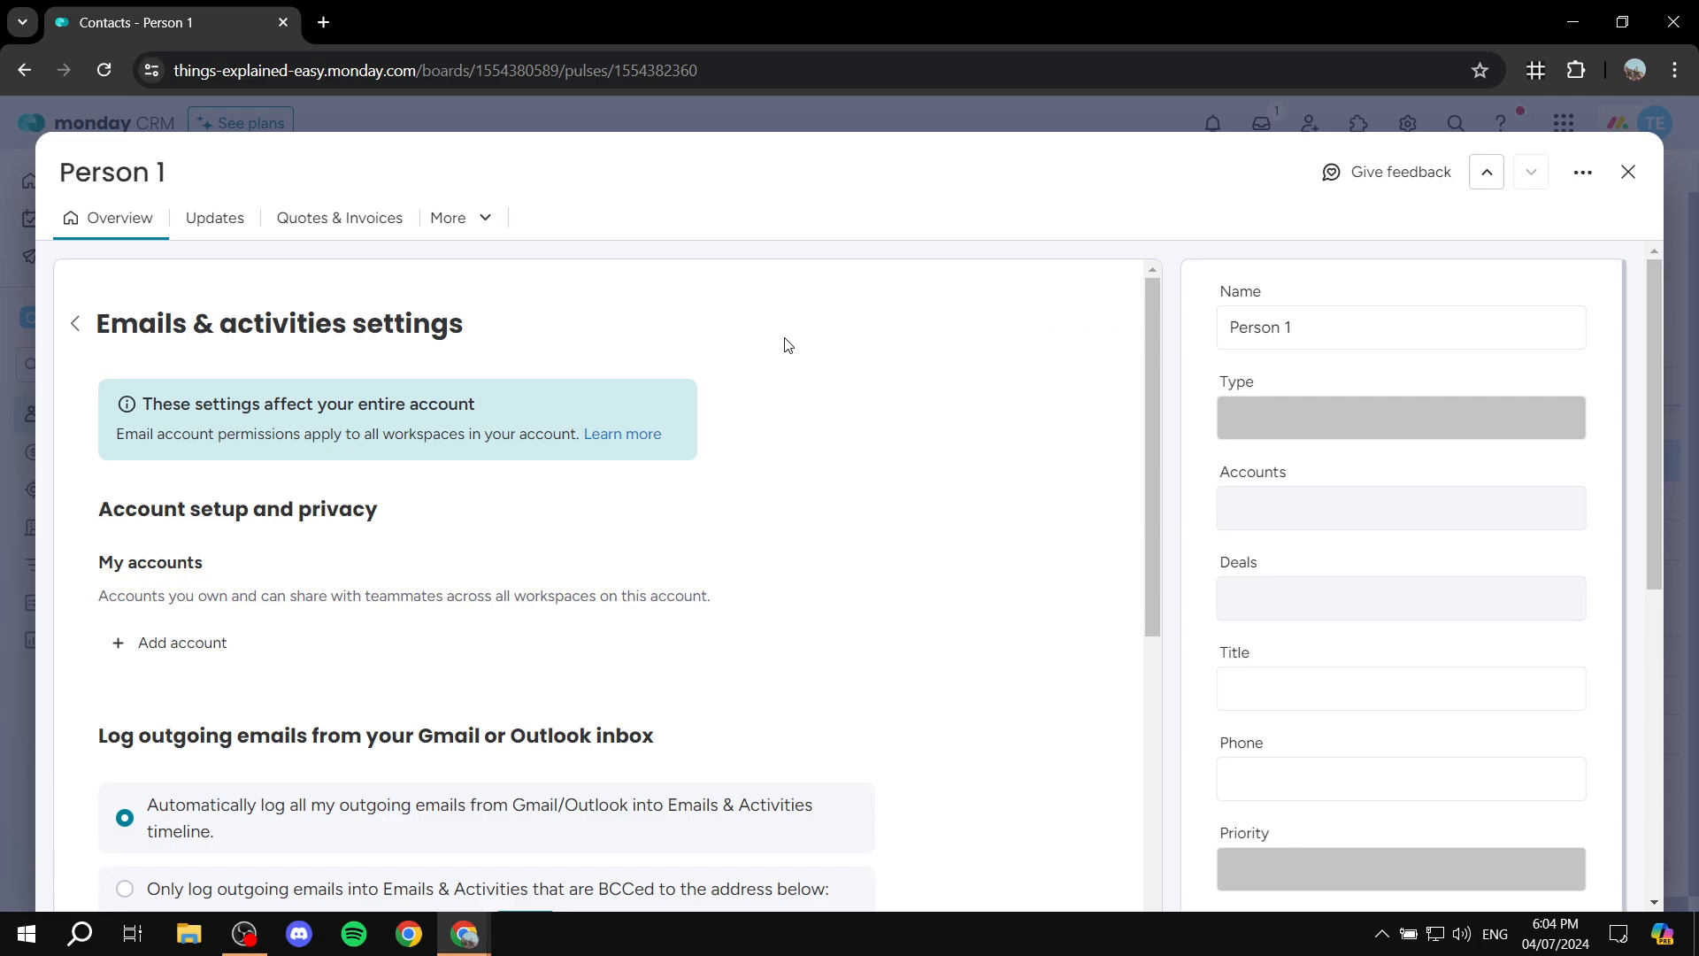
Connect a Gmail account under My accounts, choosing the existing Google account and allowing monday.com to access it
scroll(549, 421, "down", 1)
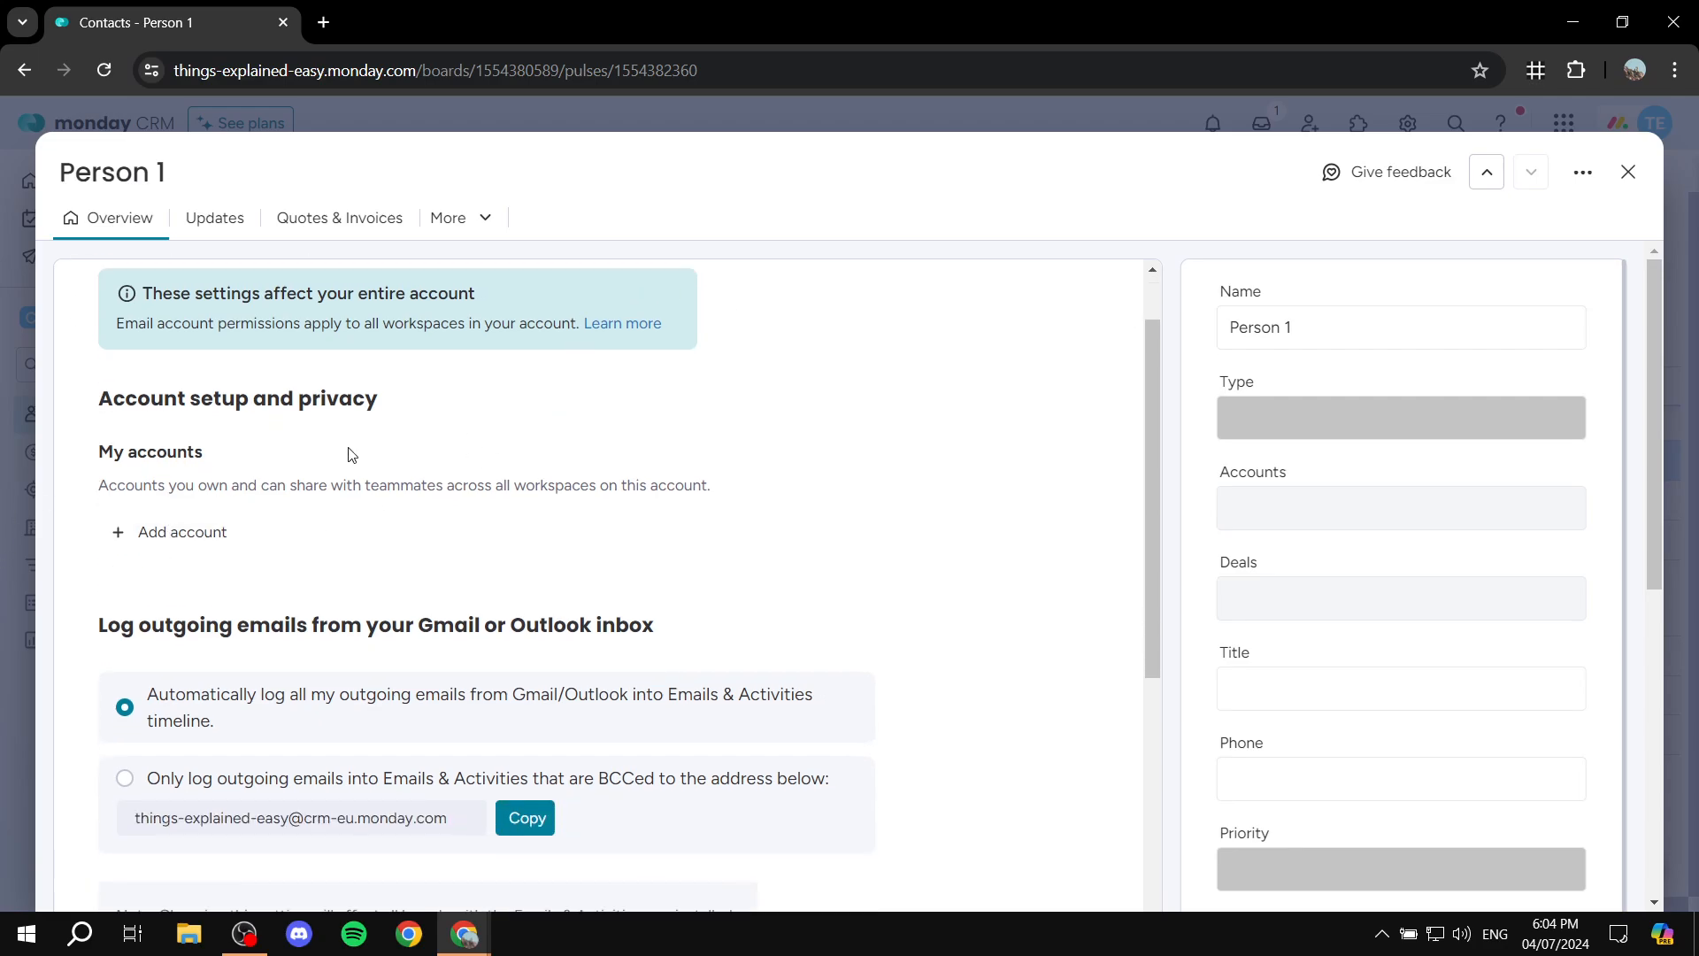
left_click(174, 534)
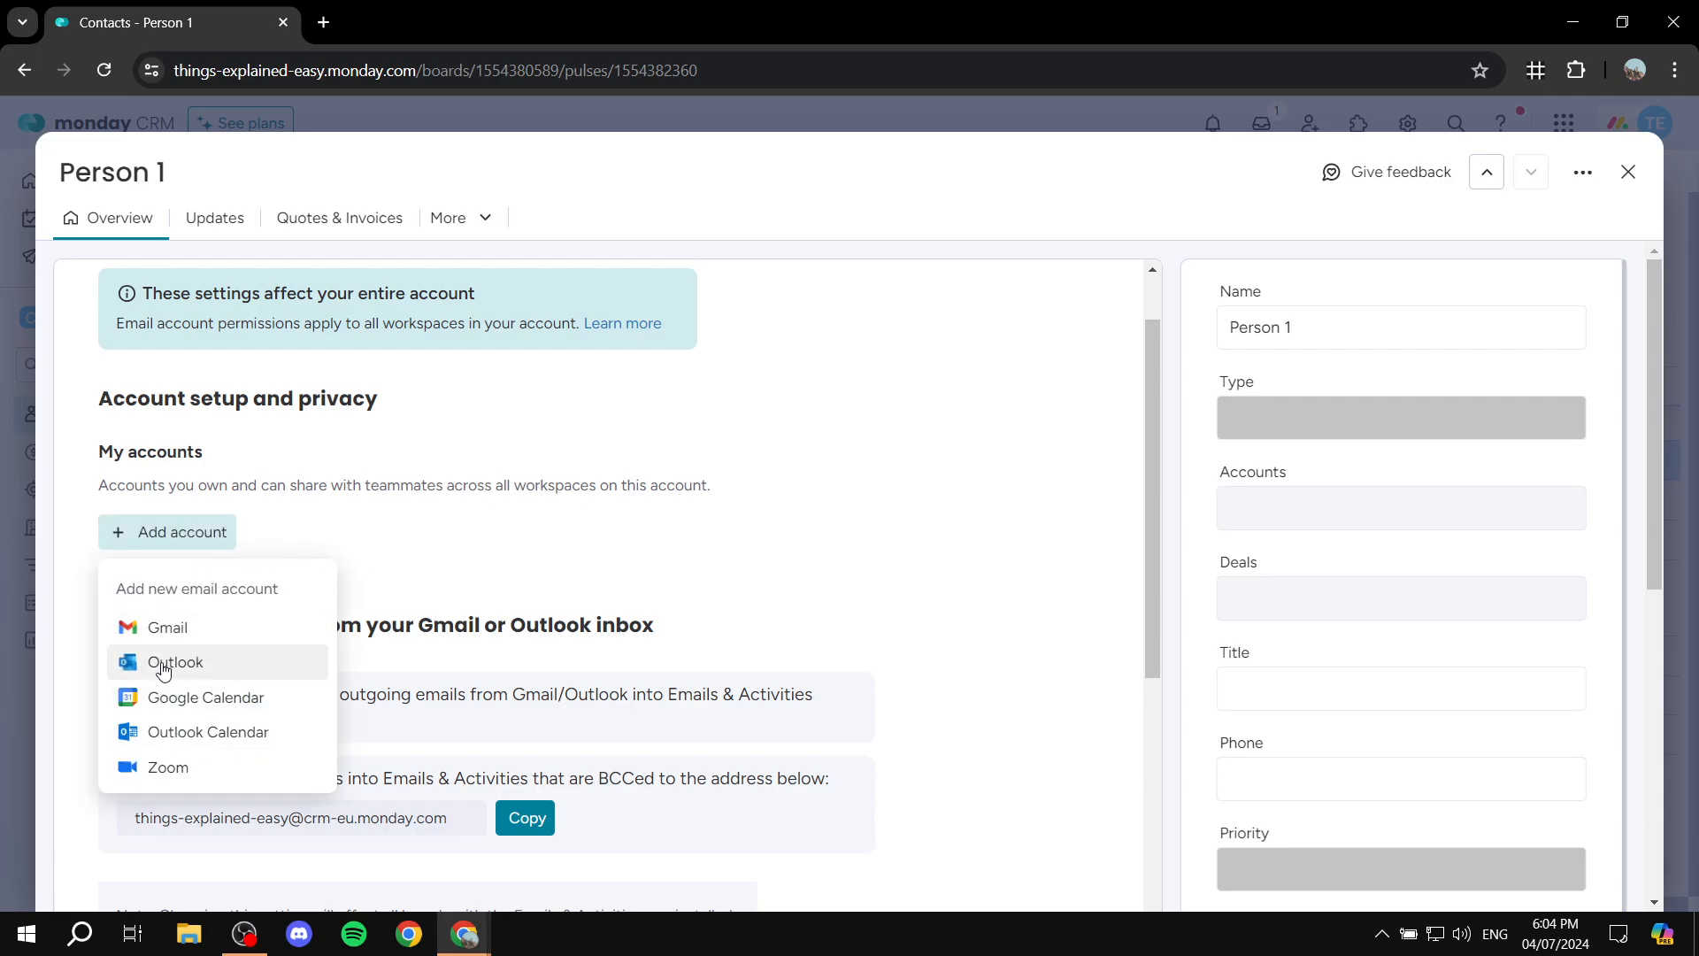
left_click(206, 630)
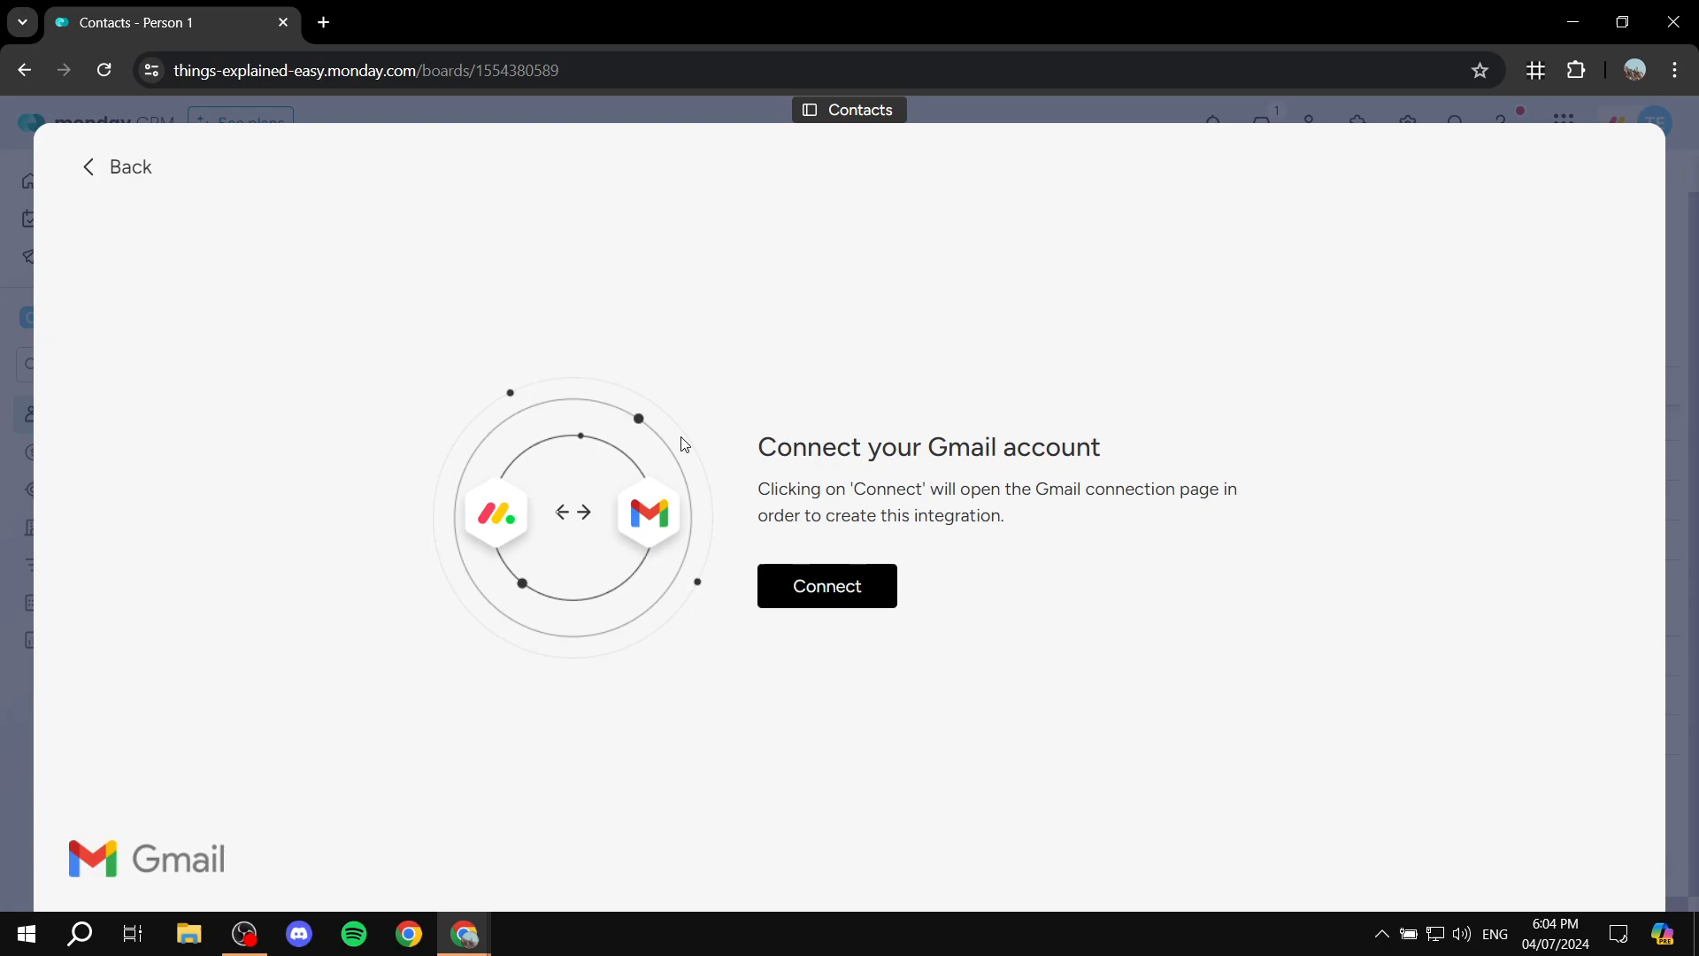
left_click(832, 595)
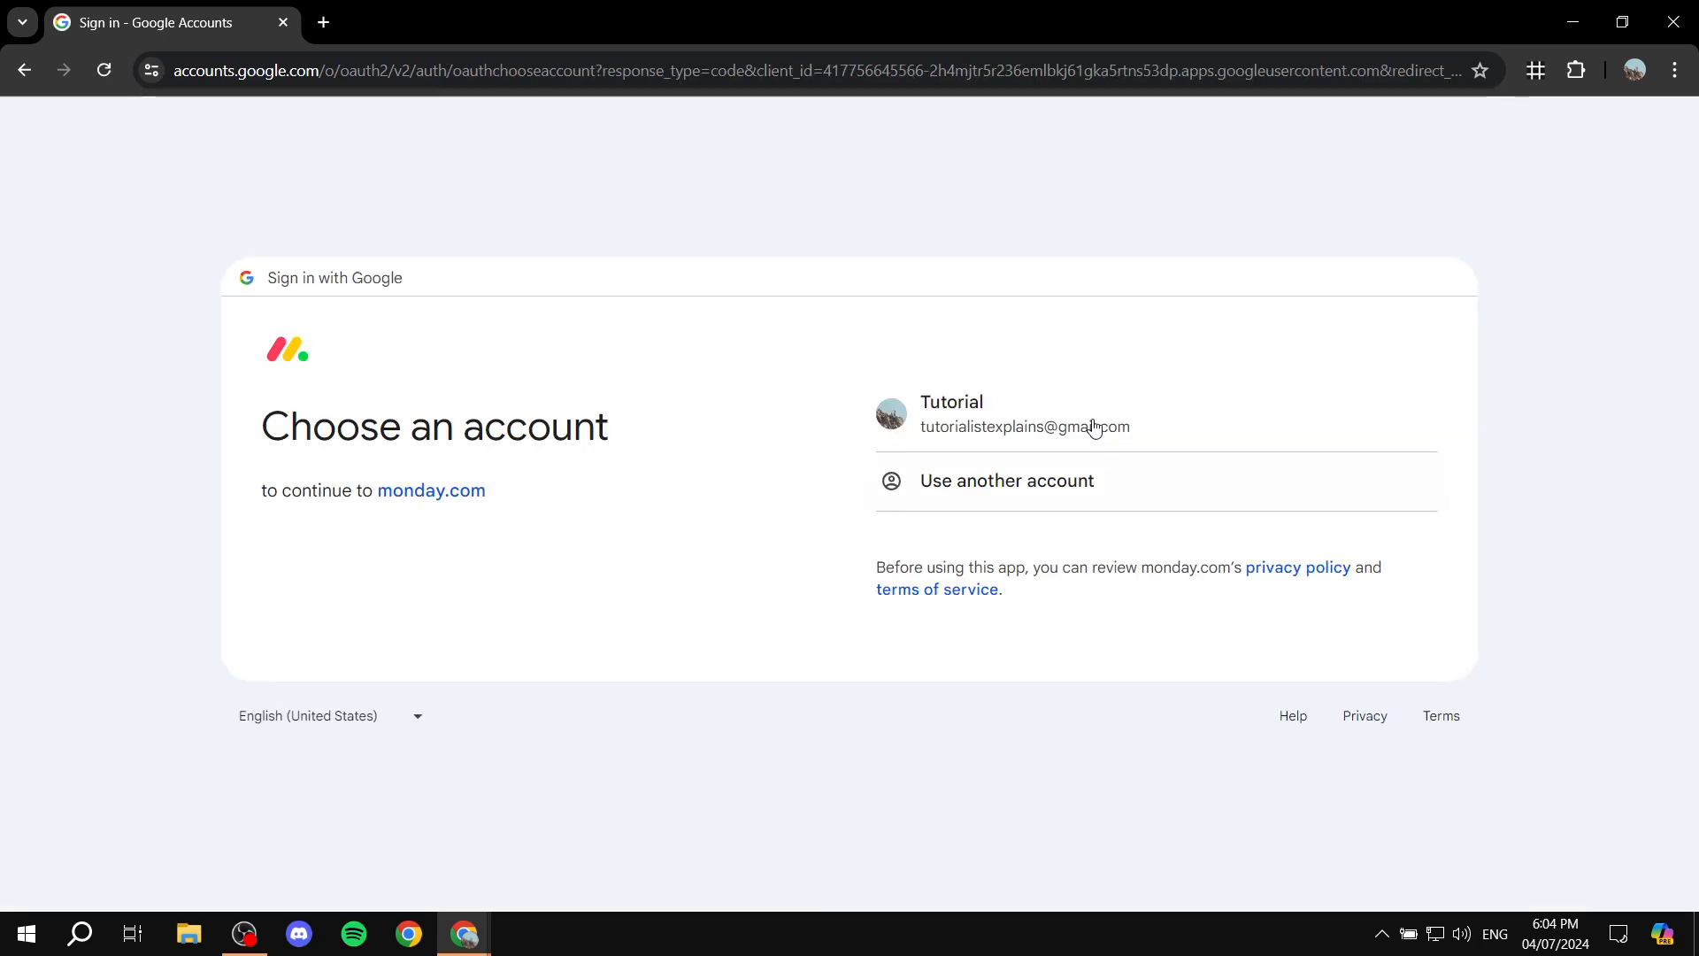
left_click(1058, 444)
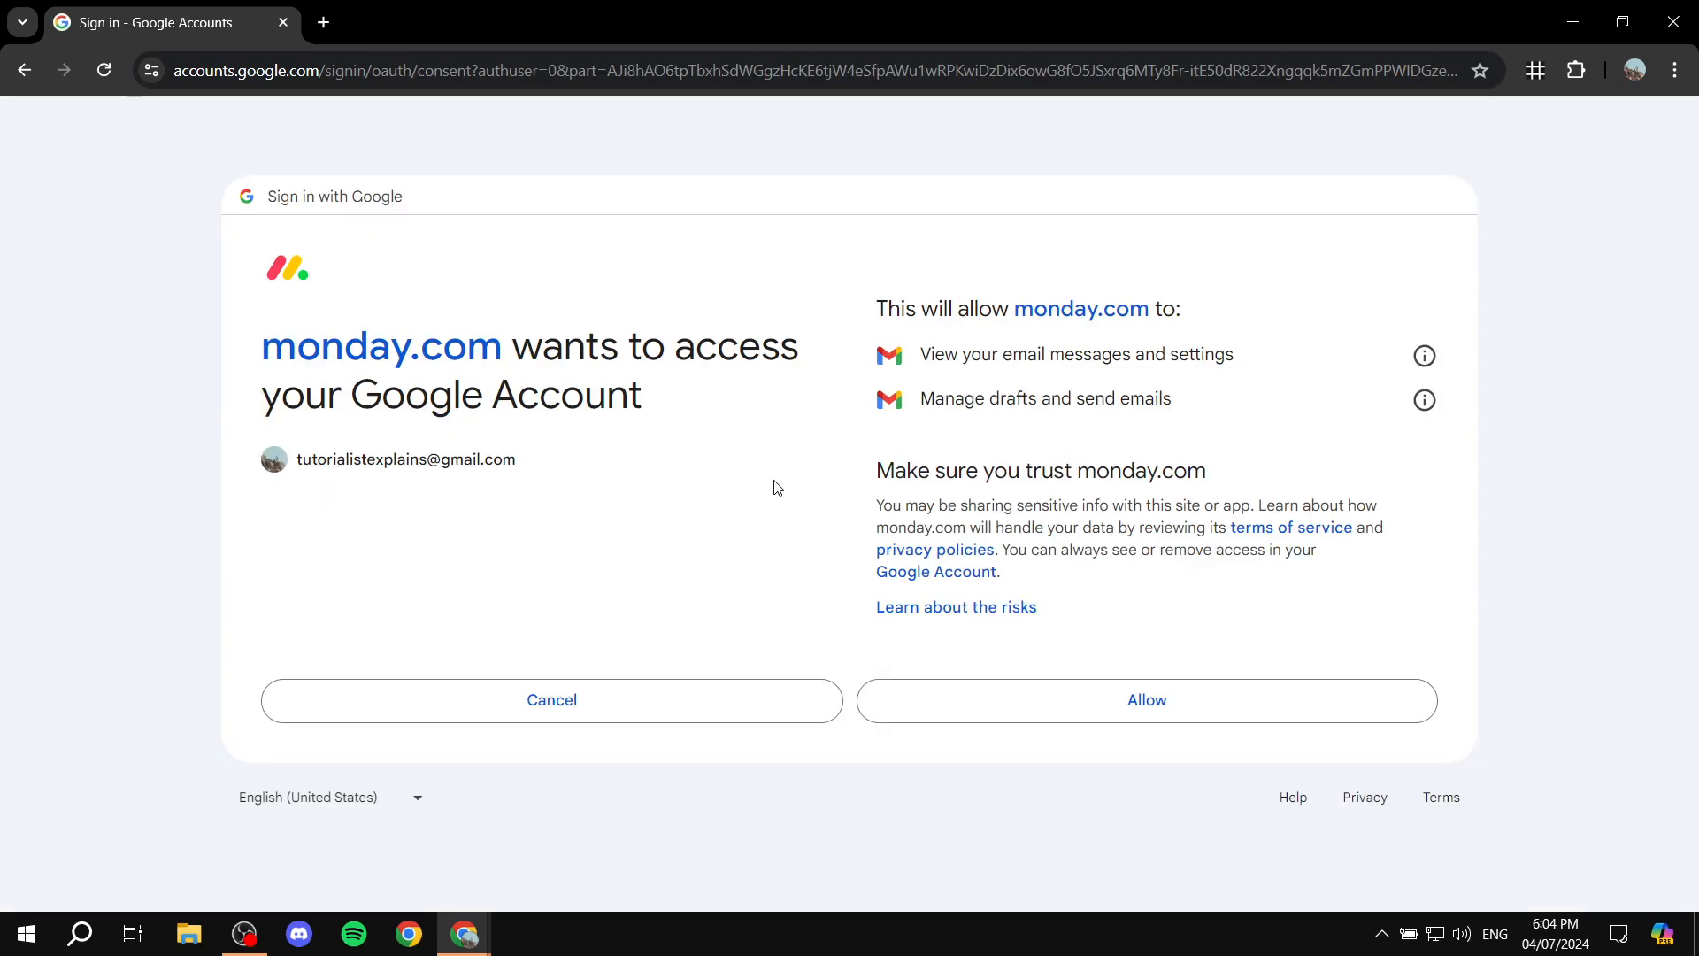
left_click(1008, 717)
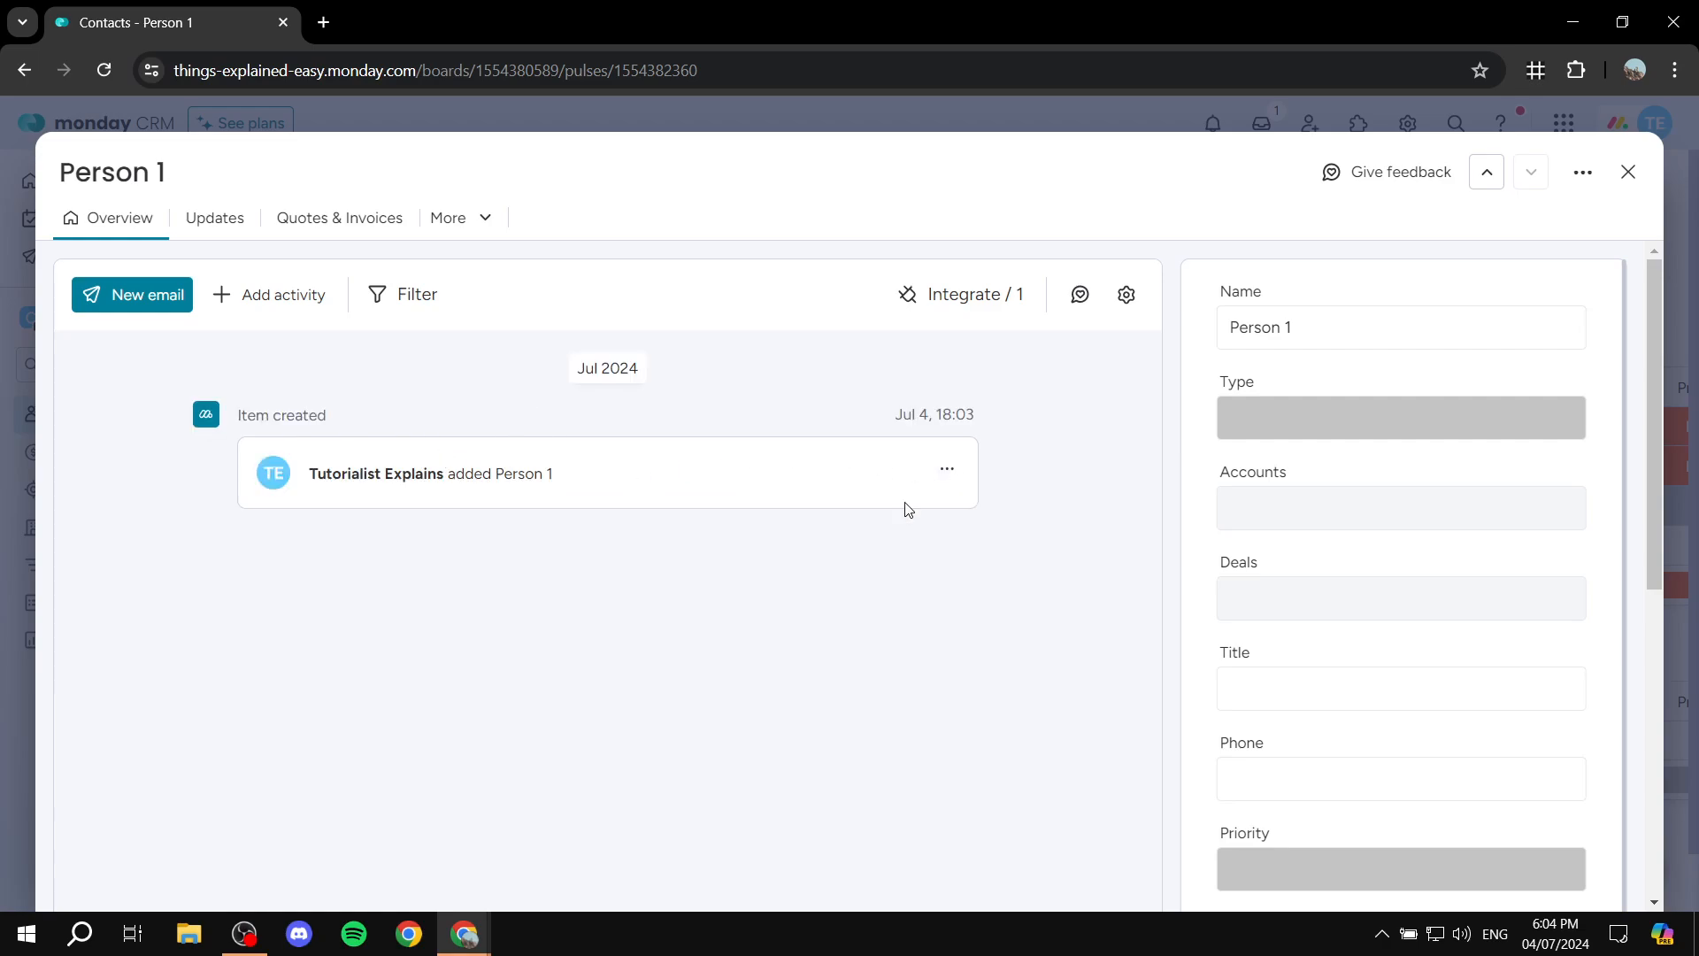
Reopen the Emails & activities settings and review the connected account and the outgoing email logging options
left_click(1125, 294)
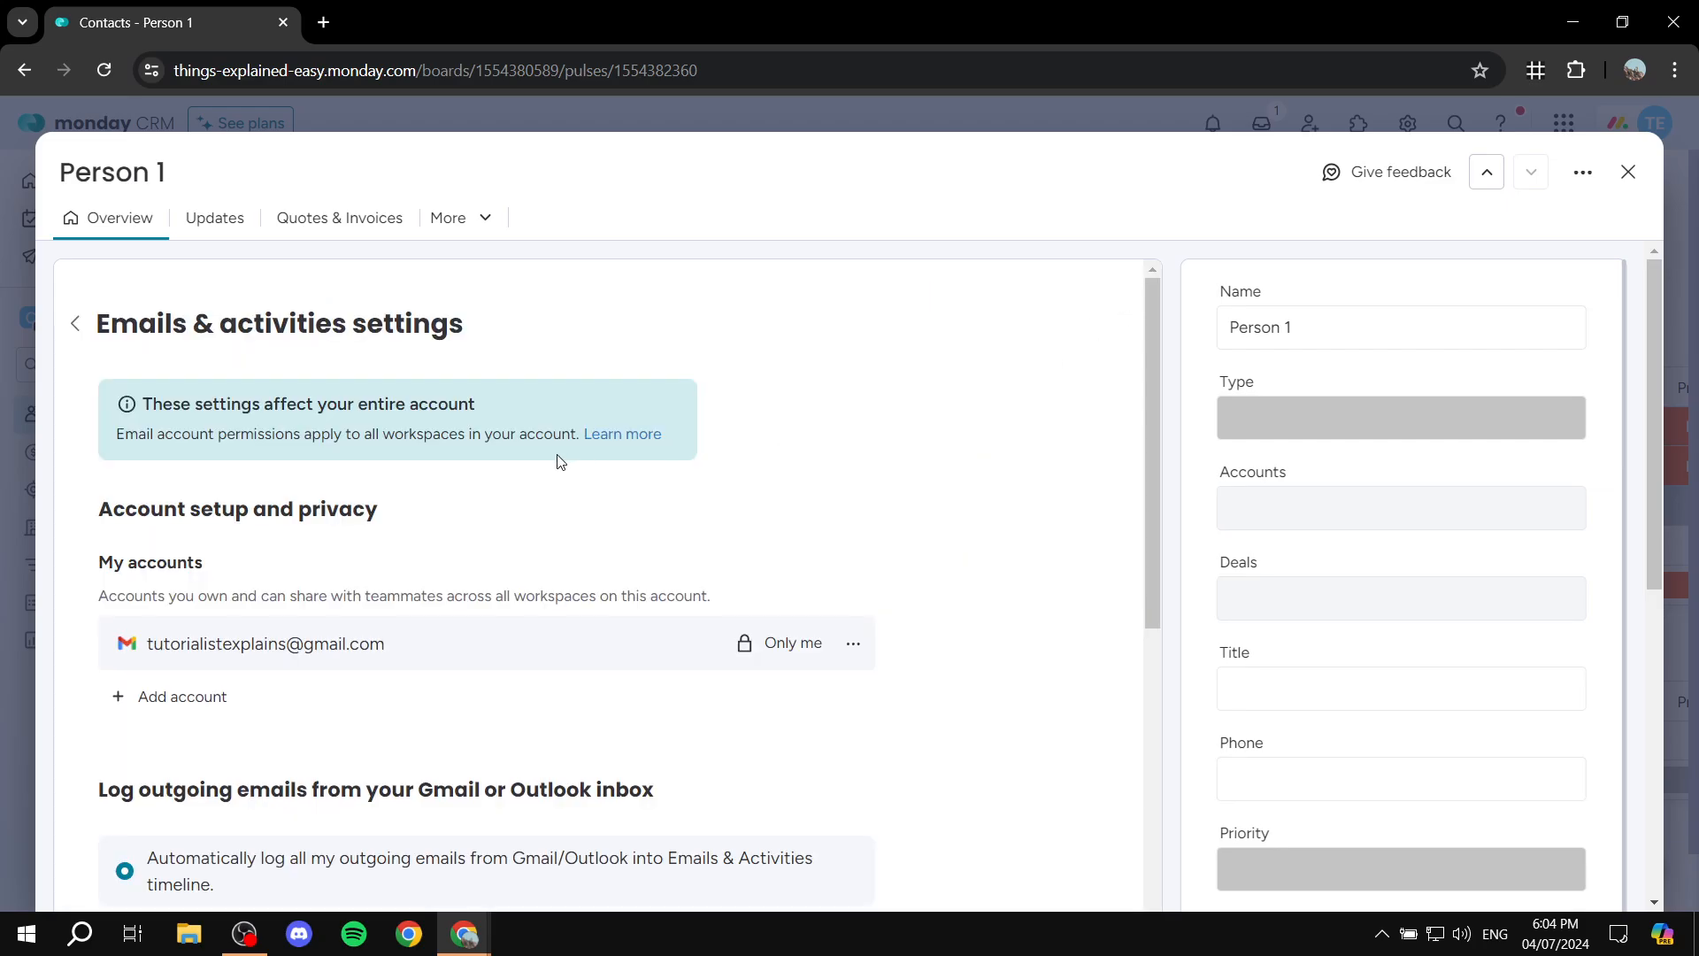
scroll(540, 464, "down", 2)
scroll(535, 470, "down", 1)
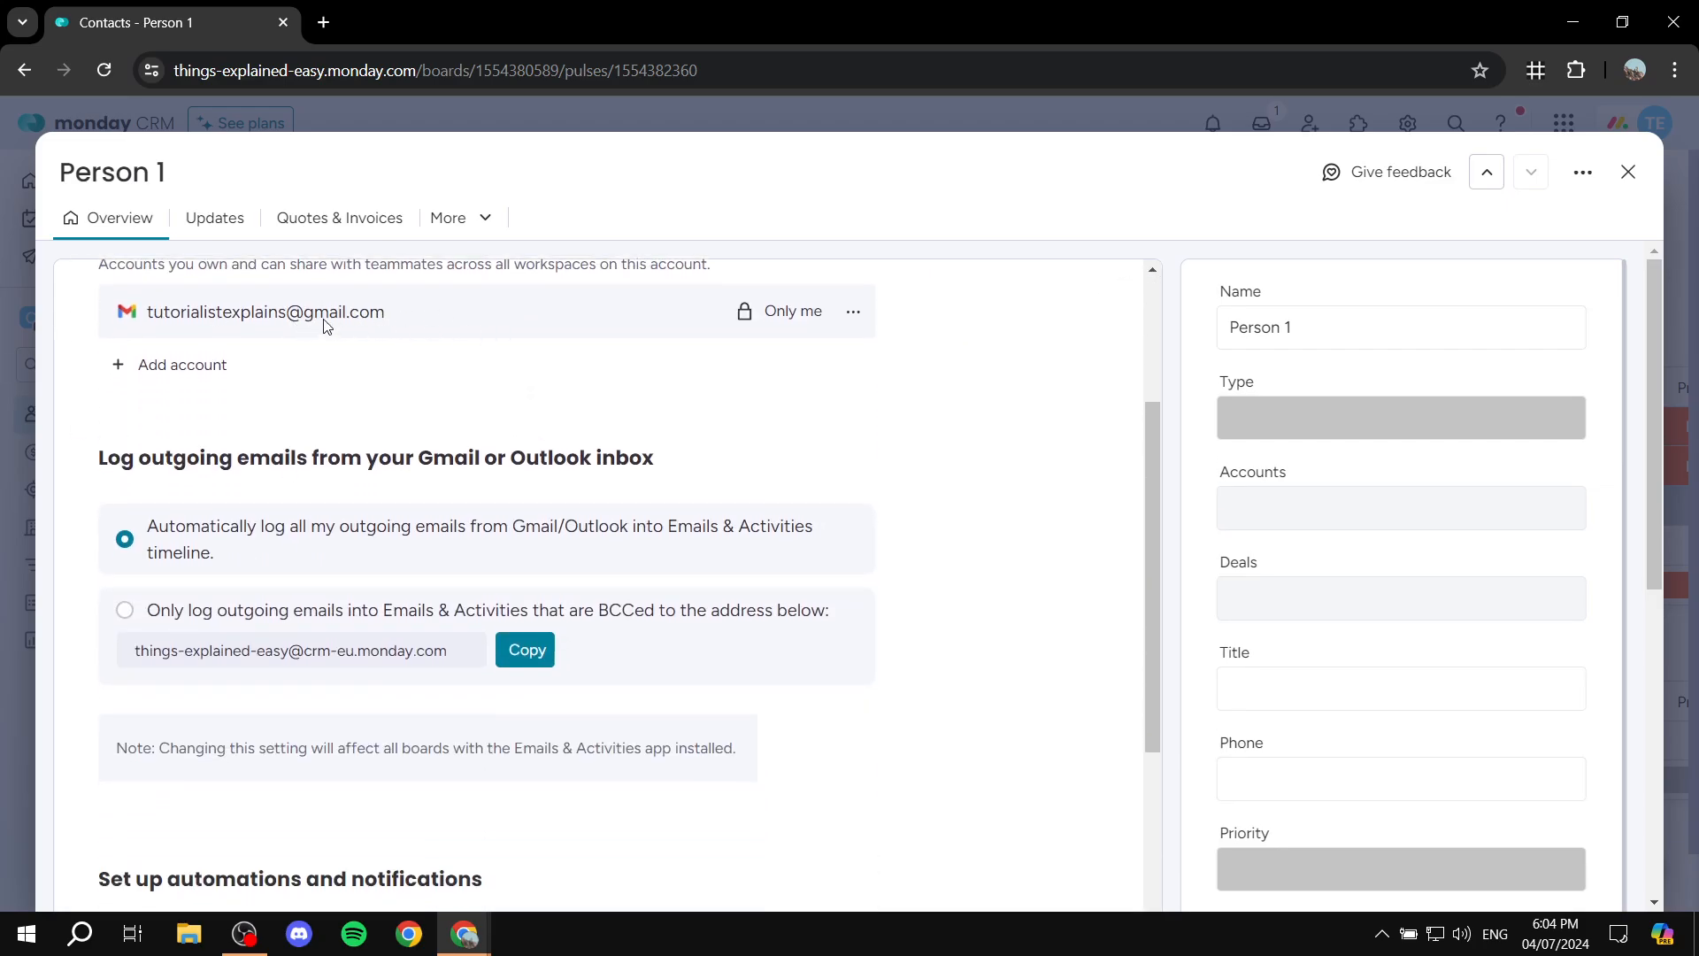
scroll(383, 331, "down", 1)
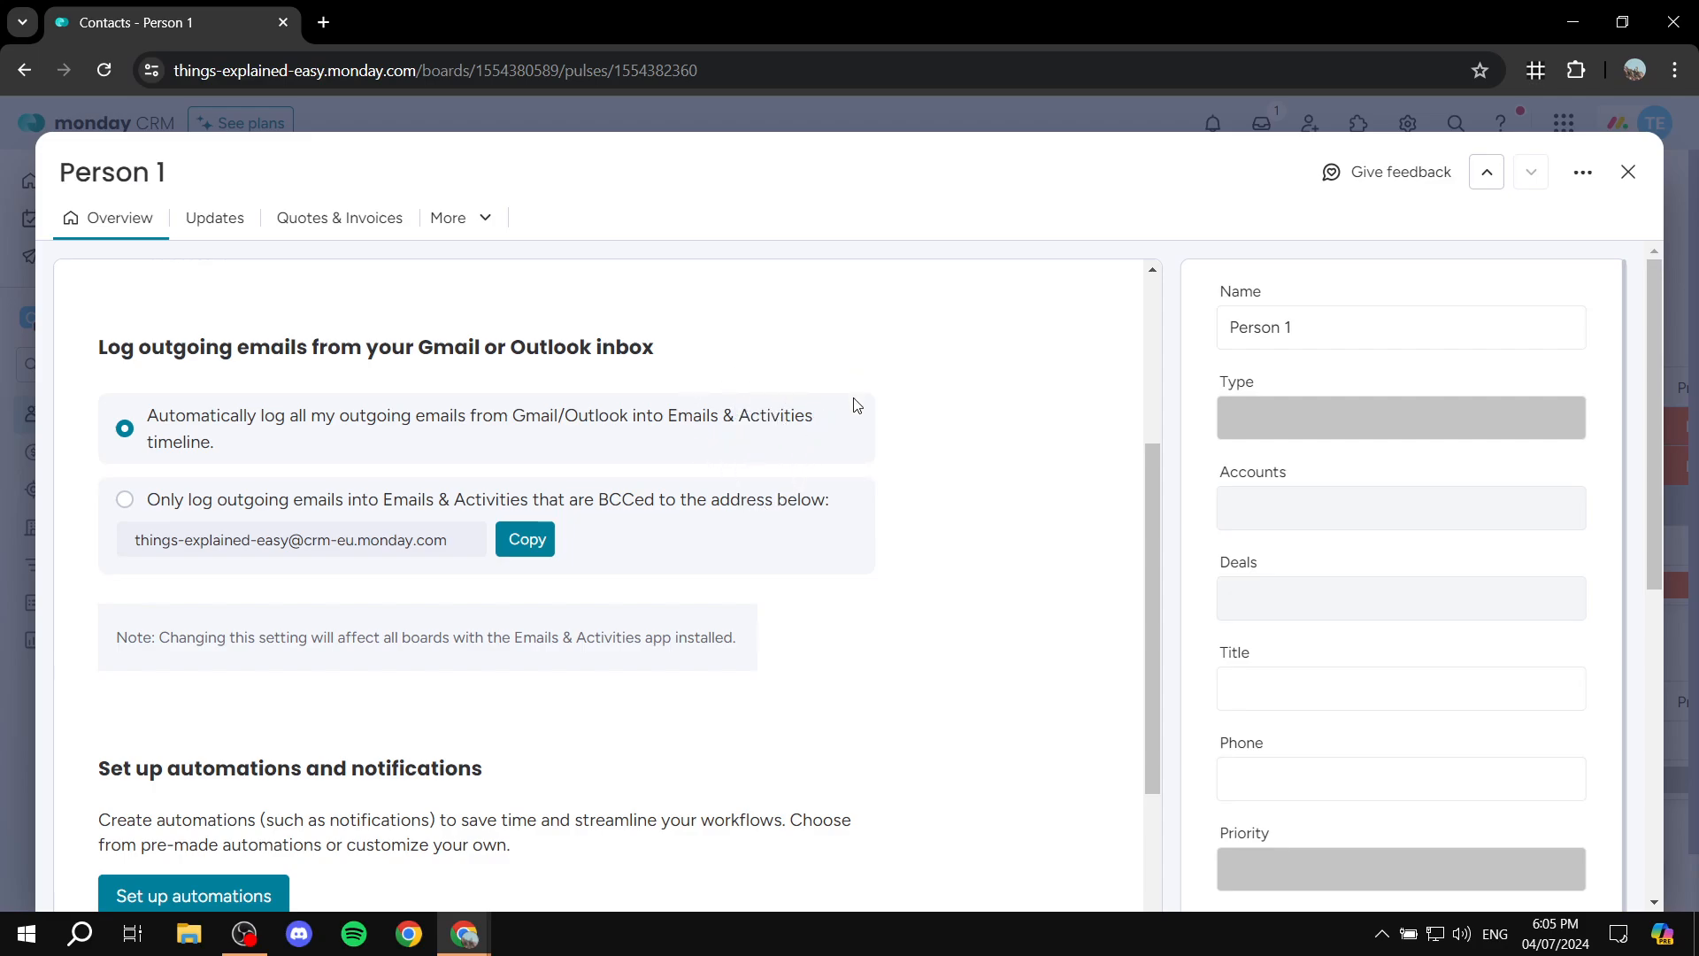
Copy the BCC logging address and set outgoing email logging to only emails BCCed to that address
left_click(127, 503)
left_click(527, 546)
left_click(390, 416)
left_click(218, 513)
scroll(239, 486, "down", 3)
scroll(272, 520, "down", 1)
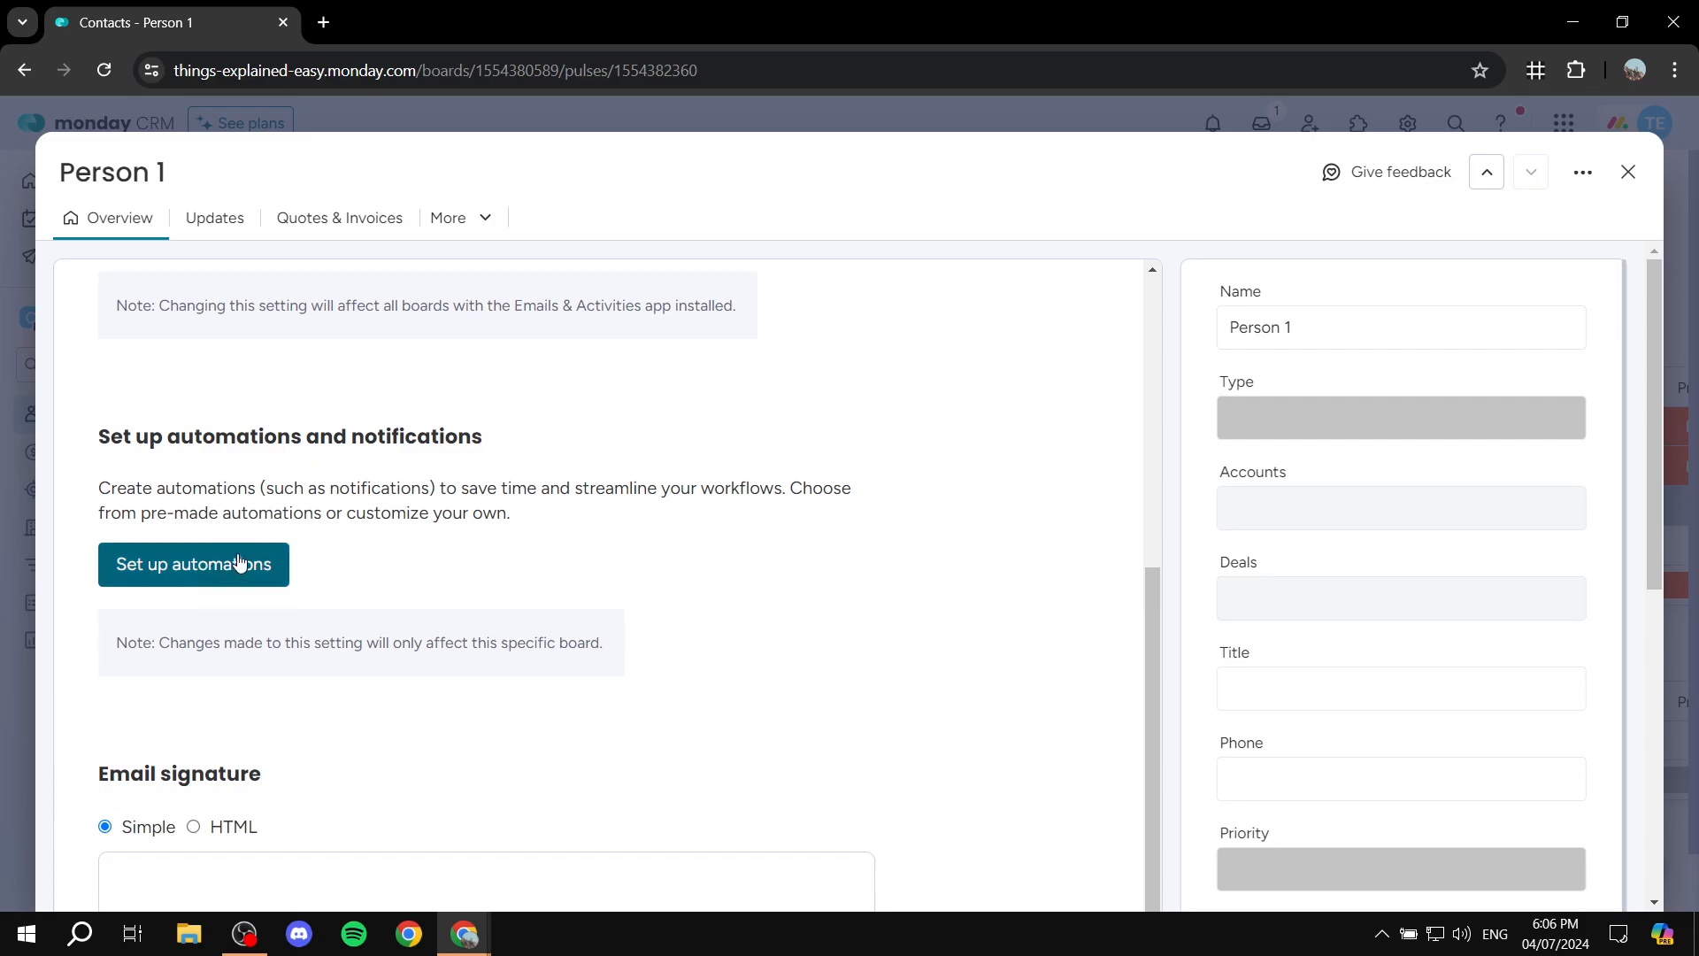
Open the automation setup from the Emails & activities settings, examine the available automation templates, and close the Automation center
scroll(325, 518, "down", 2)
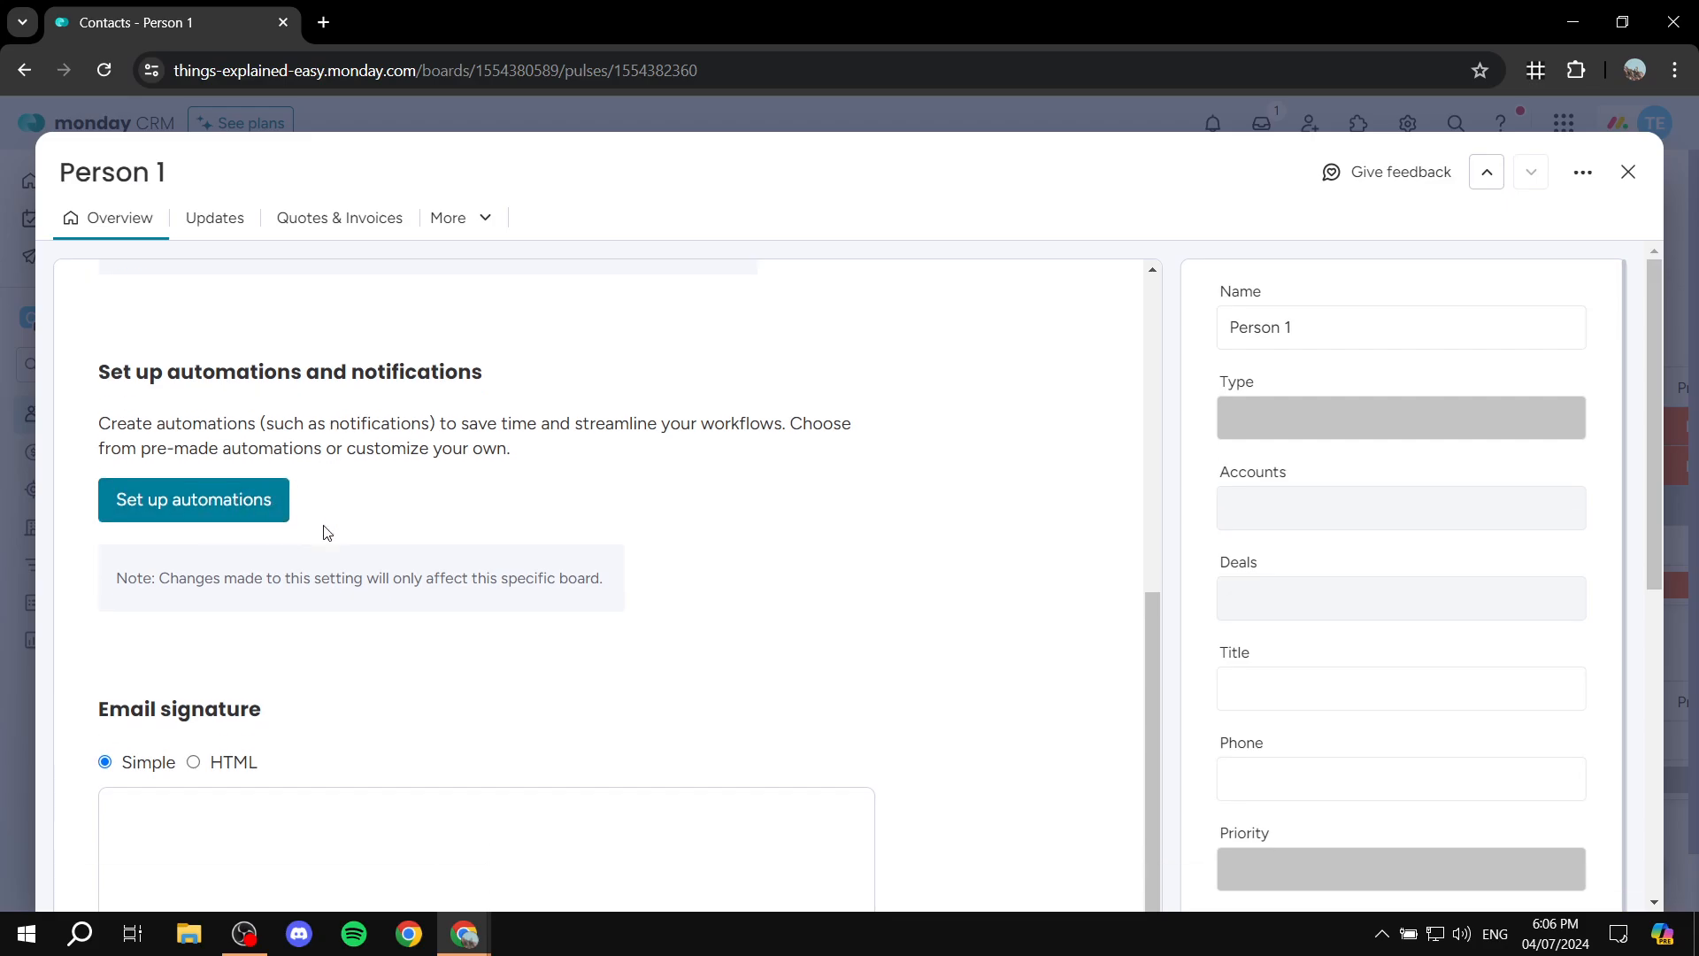
left_click(239, 451)
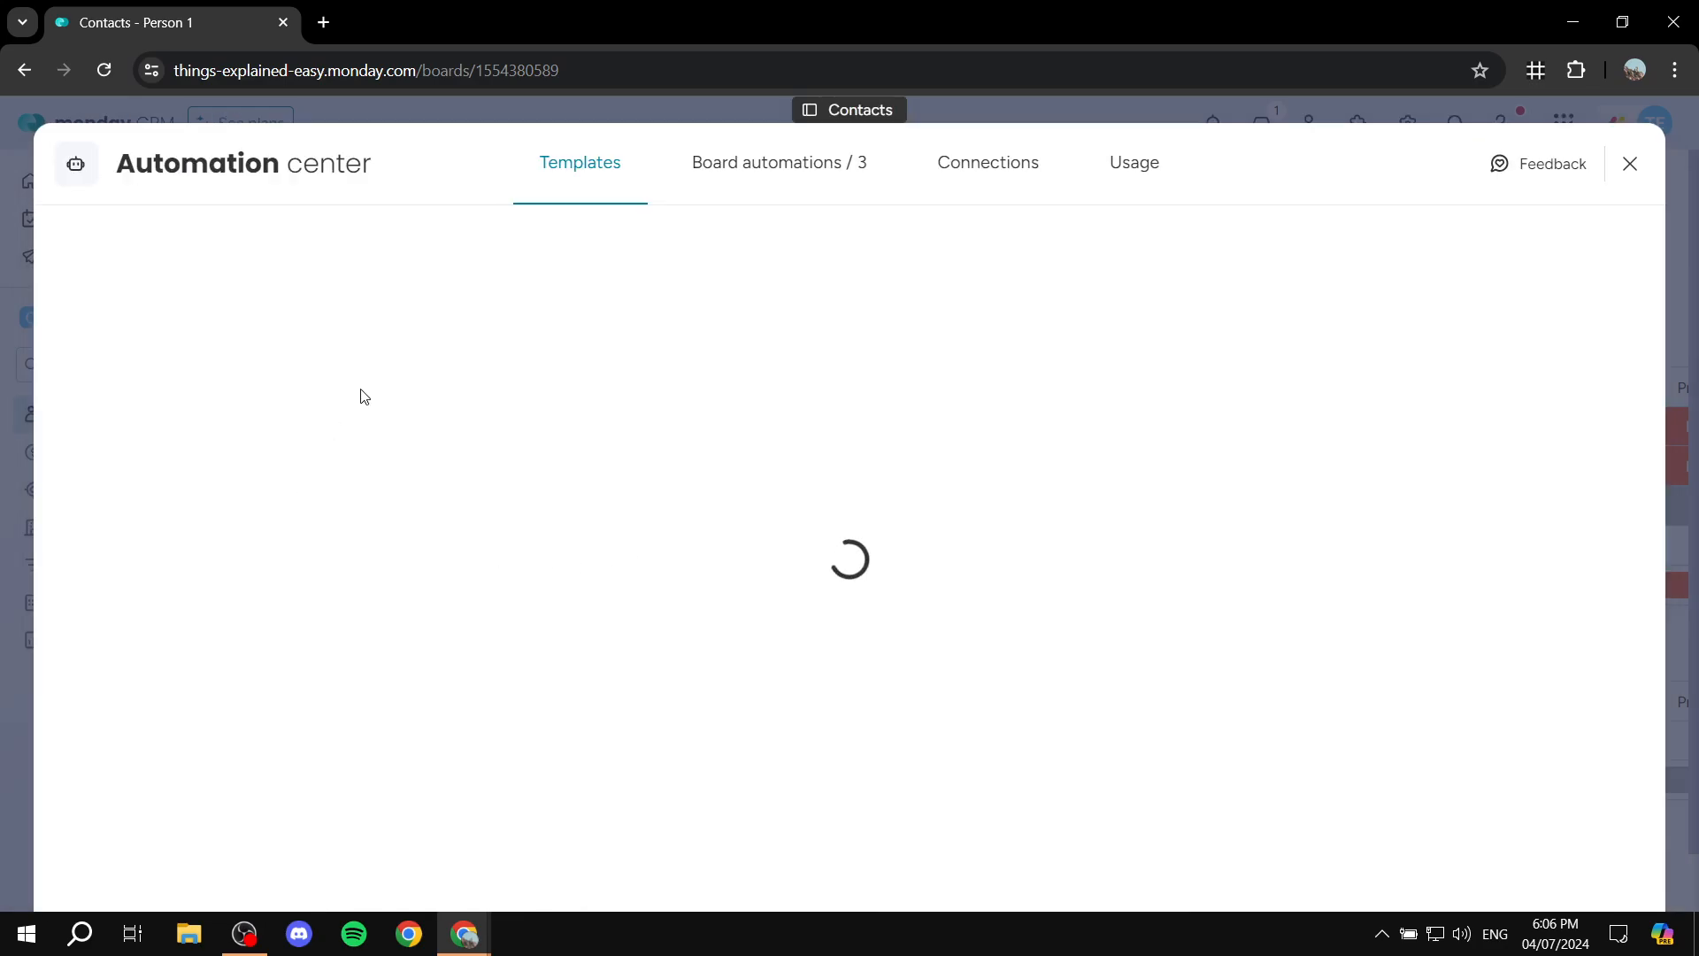
scroll(831, 708, "down", 5)
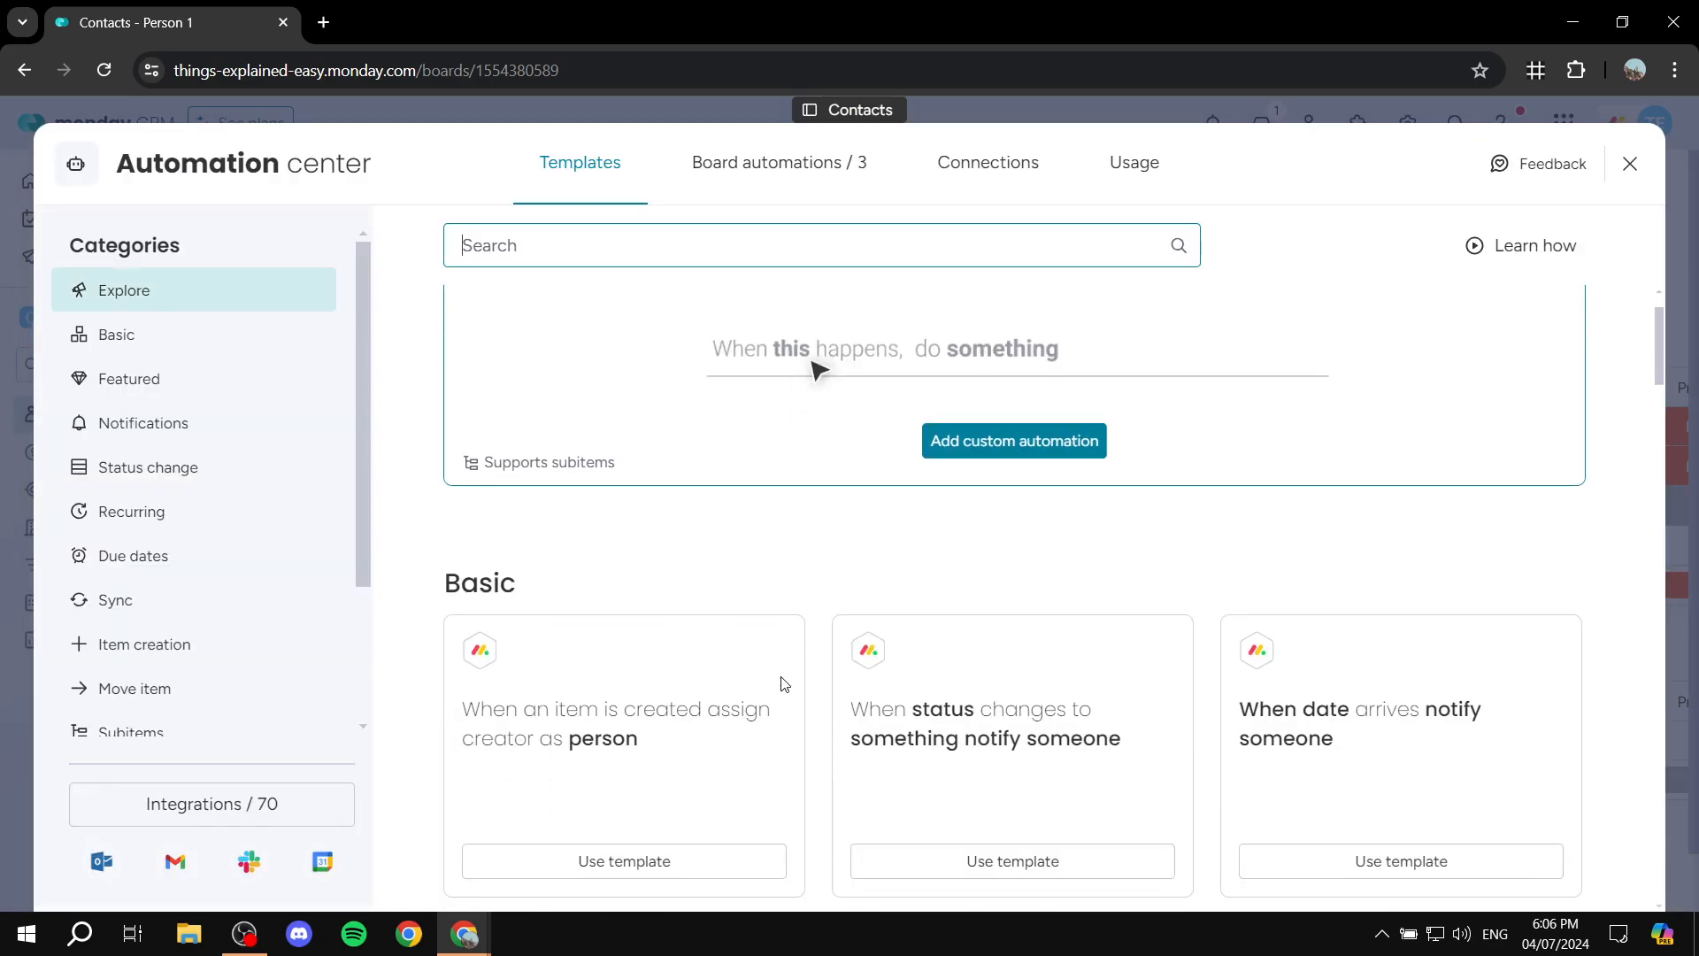
scroll(1212, 528, "up", 5)
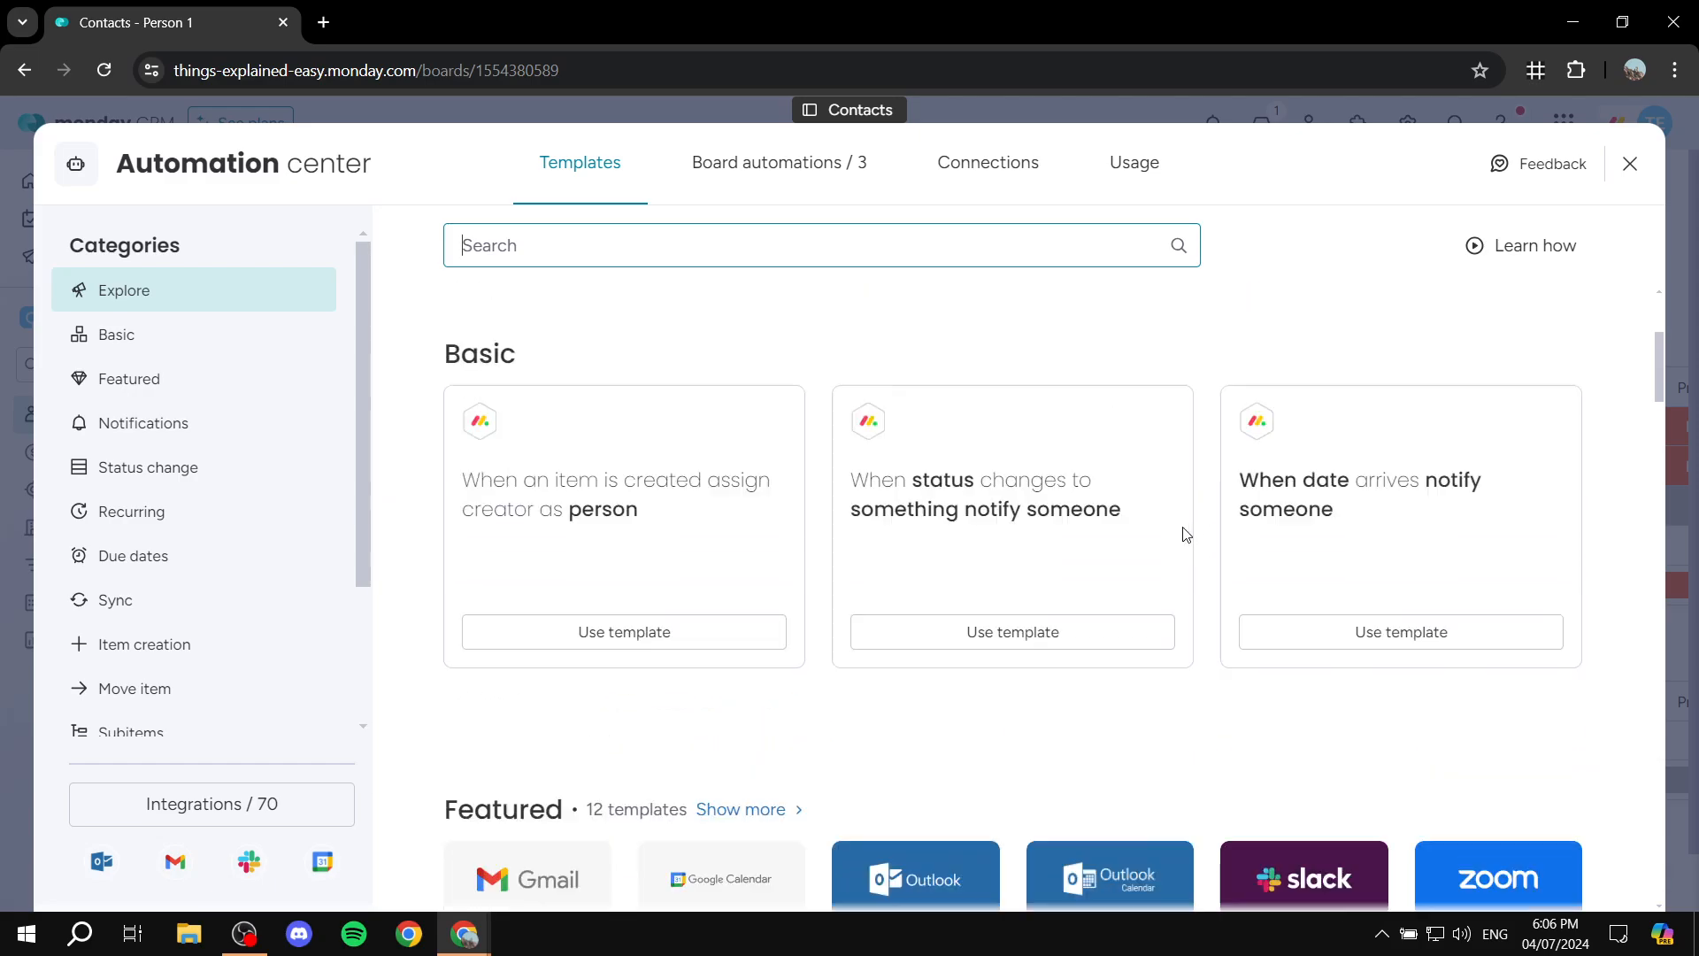
scroll(861, 433, "down", 6)
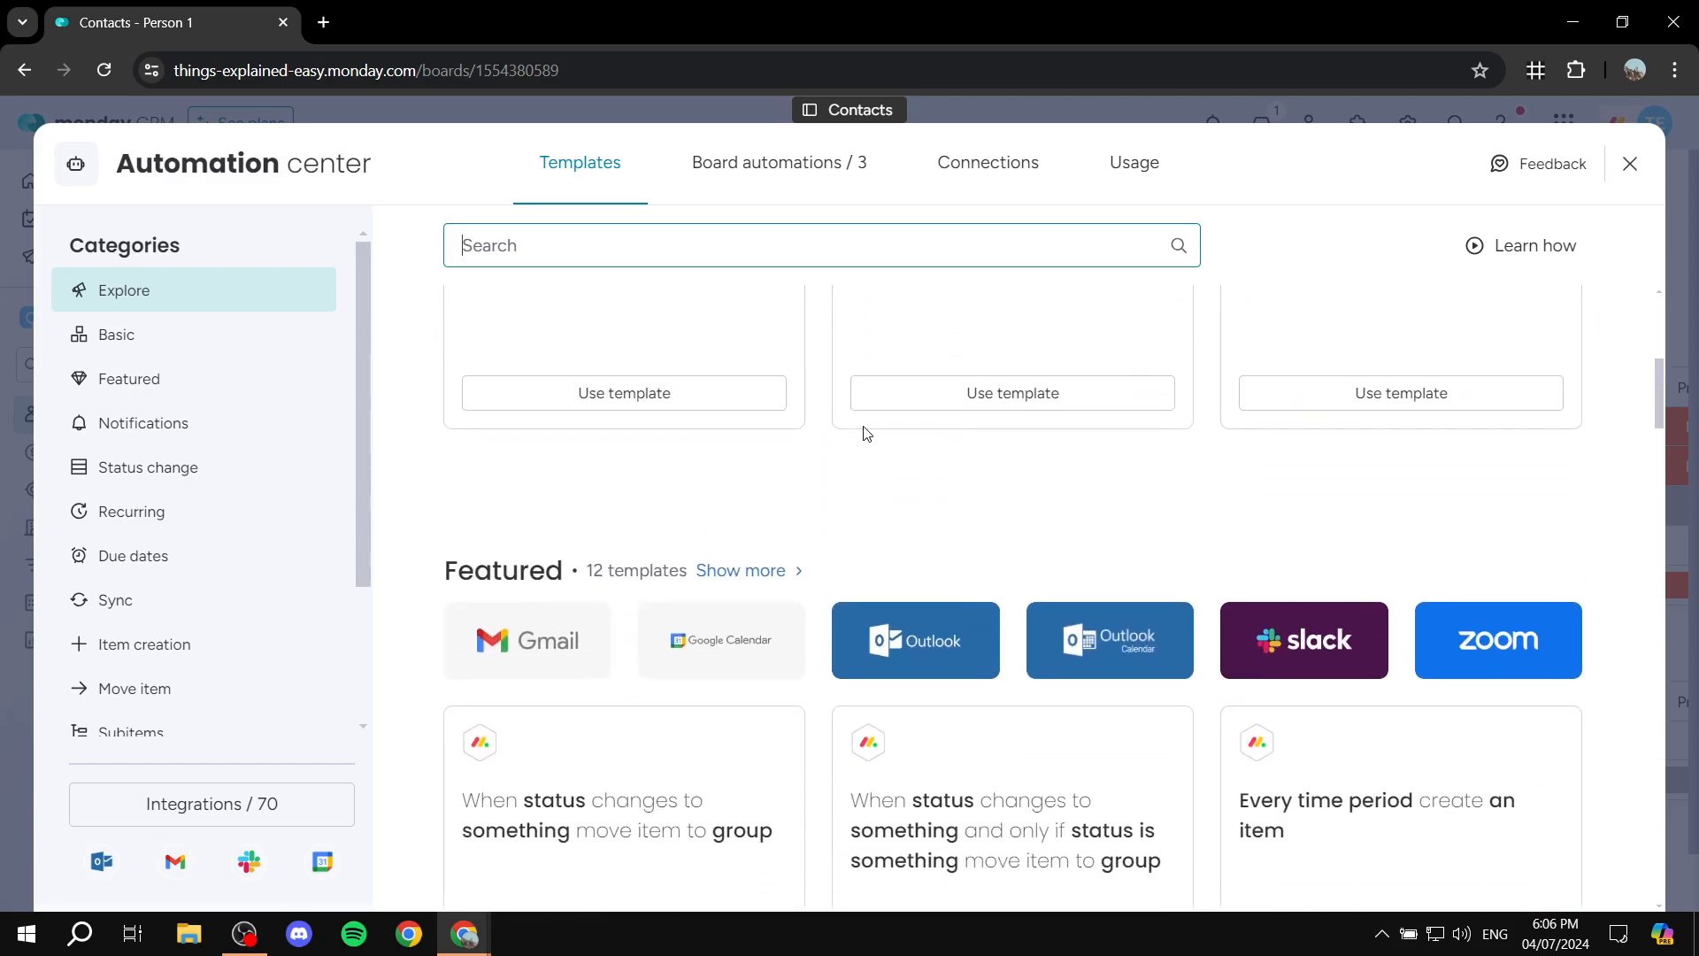
scroll(922, 531, "down", 4)
scroll(899, 481, "up", 6)
scroll(900, 480, "up", 4)
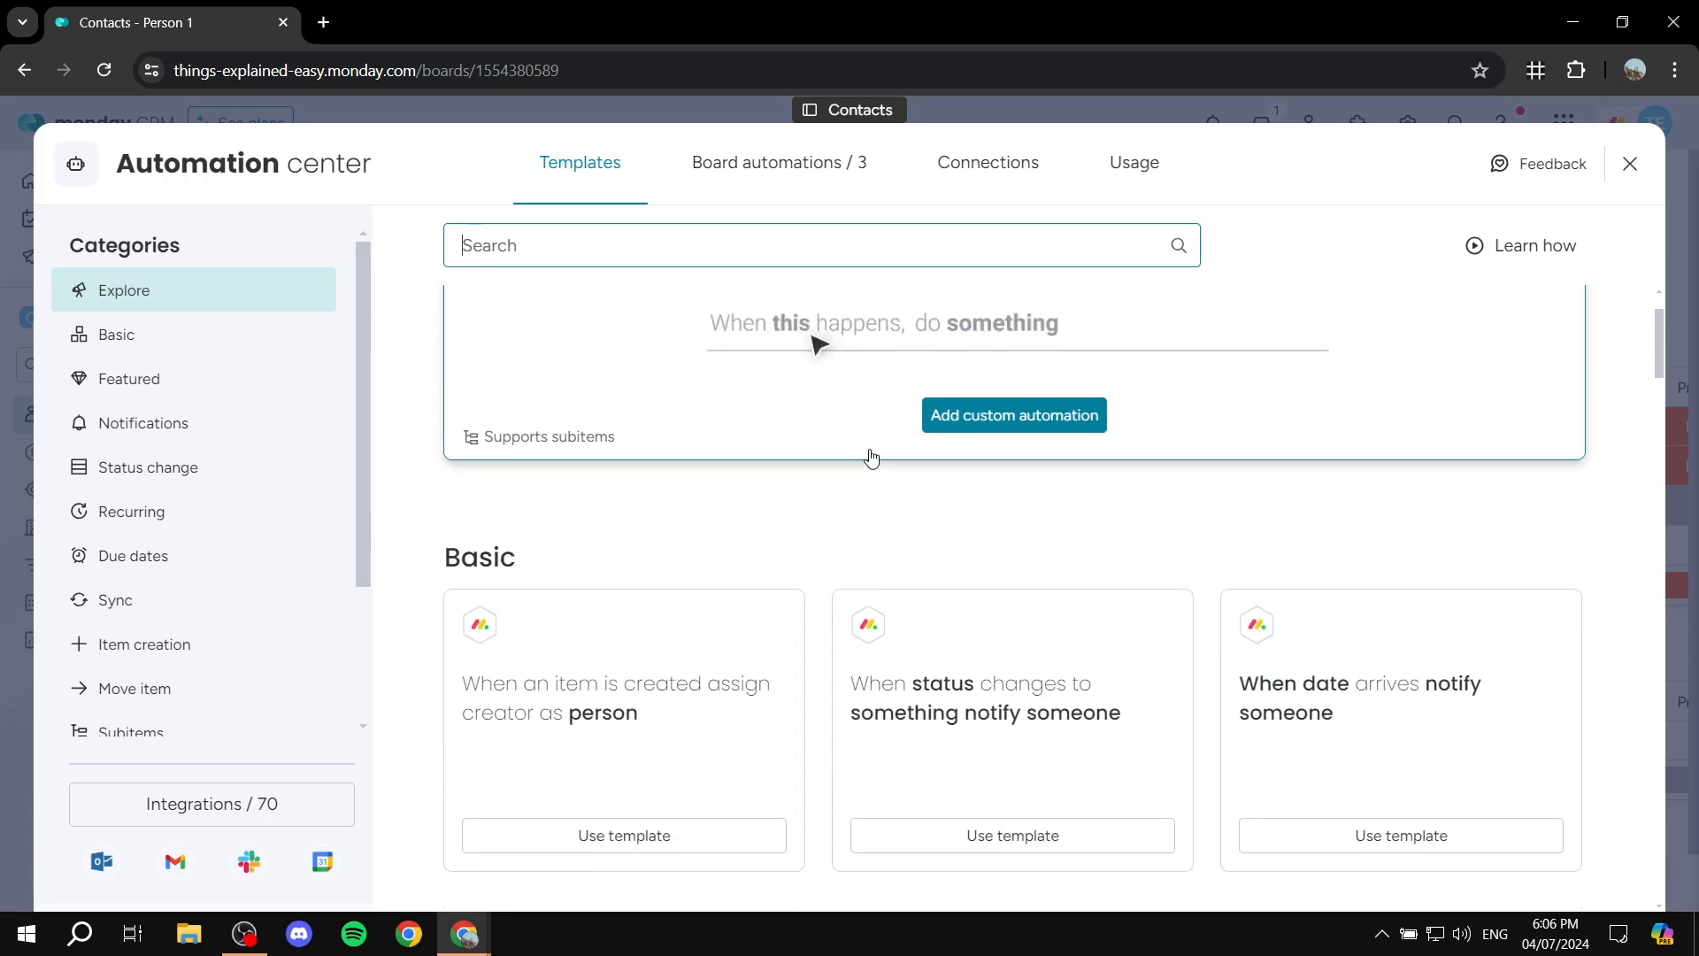
left_click(1629, 169)
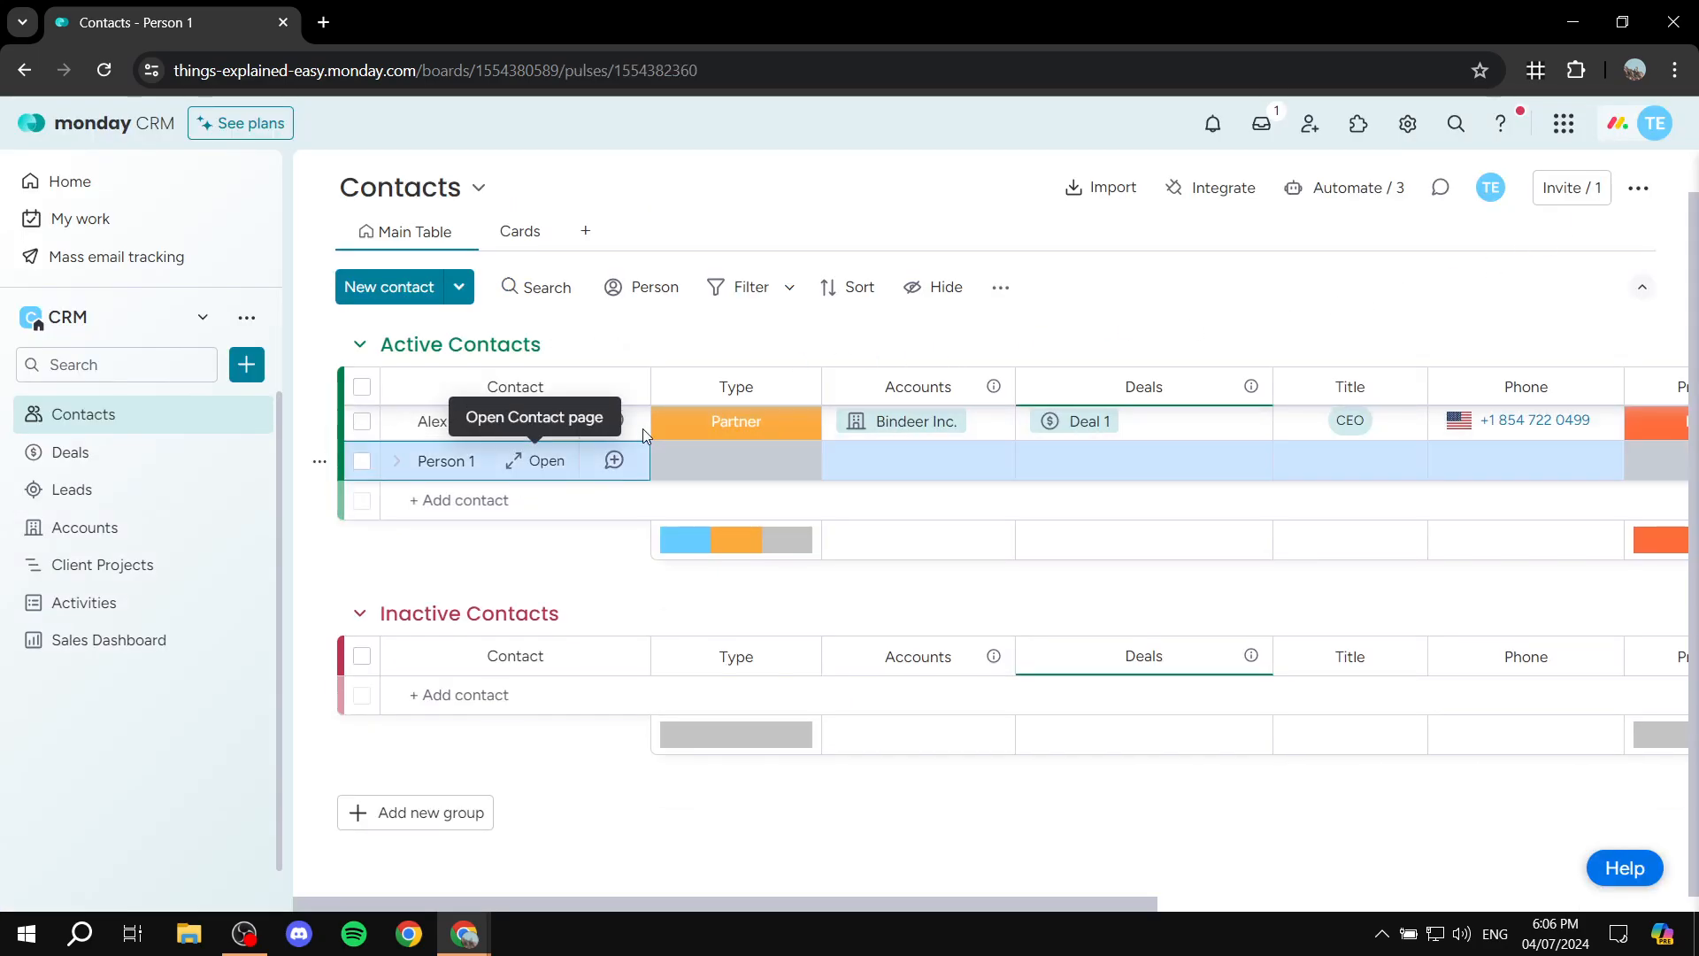
Reopen Person 1's Emails & activities settings and compare the Simple and HTML email signature editors and the signature usage options
left_click(544, 461)
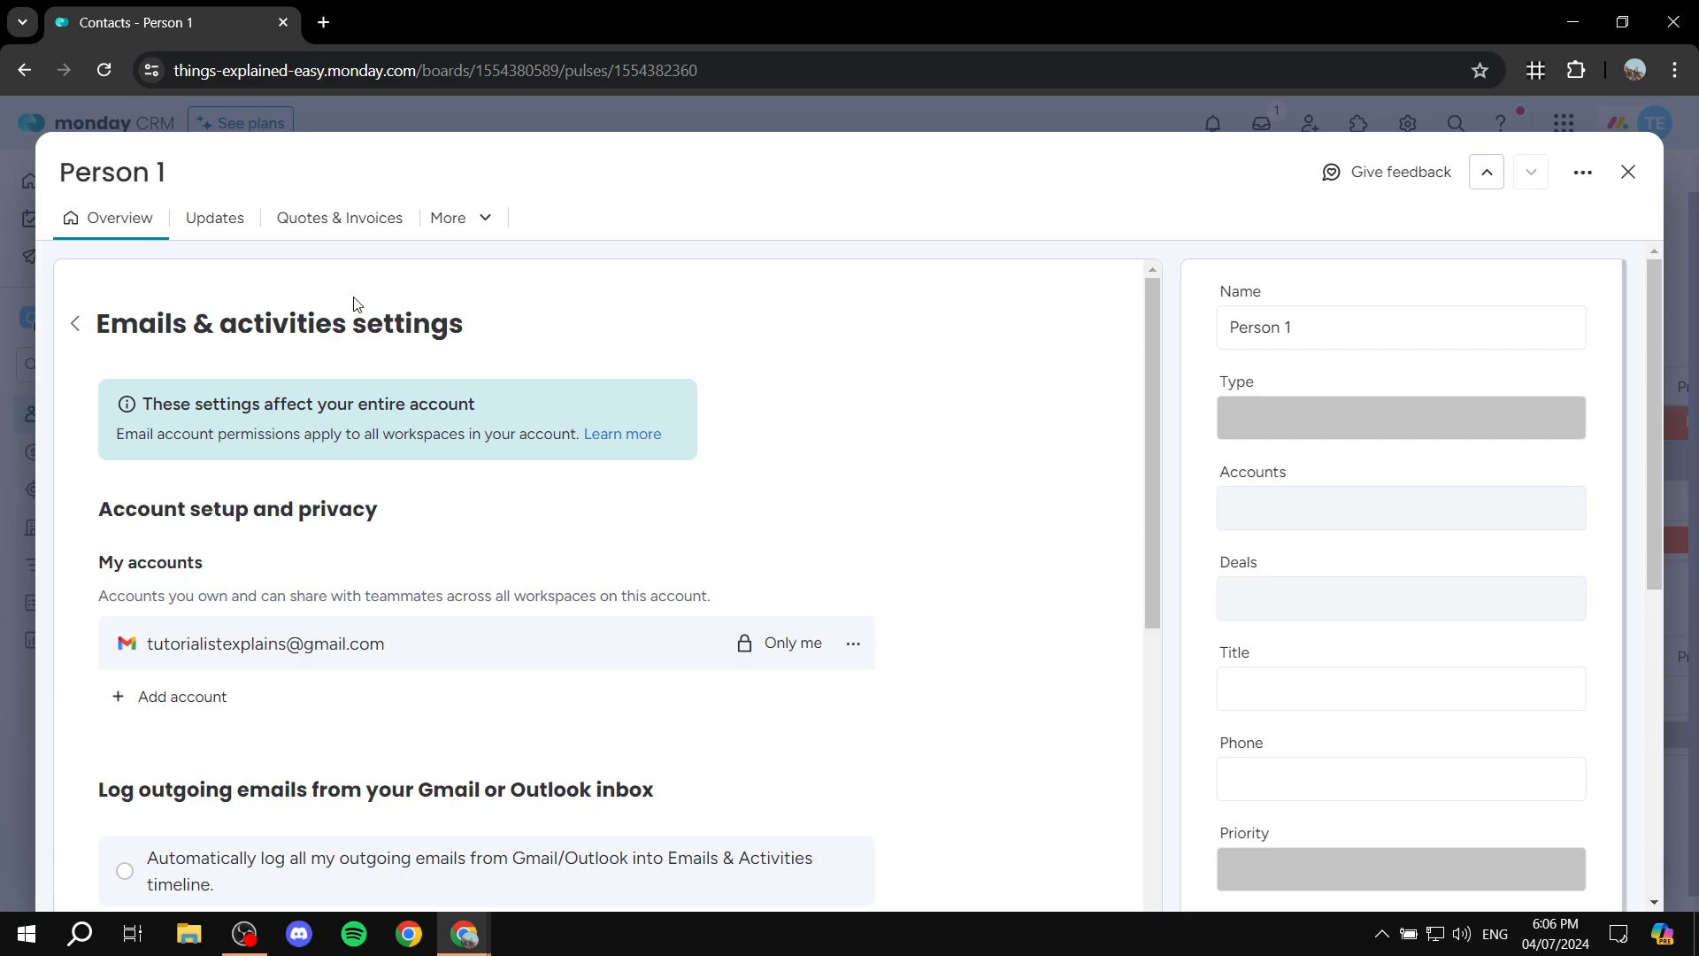
scroll(610, 518, "down", 6)
scroll(334, 461, "down", 4)
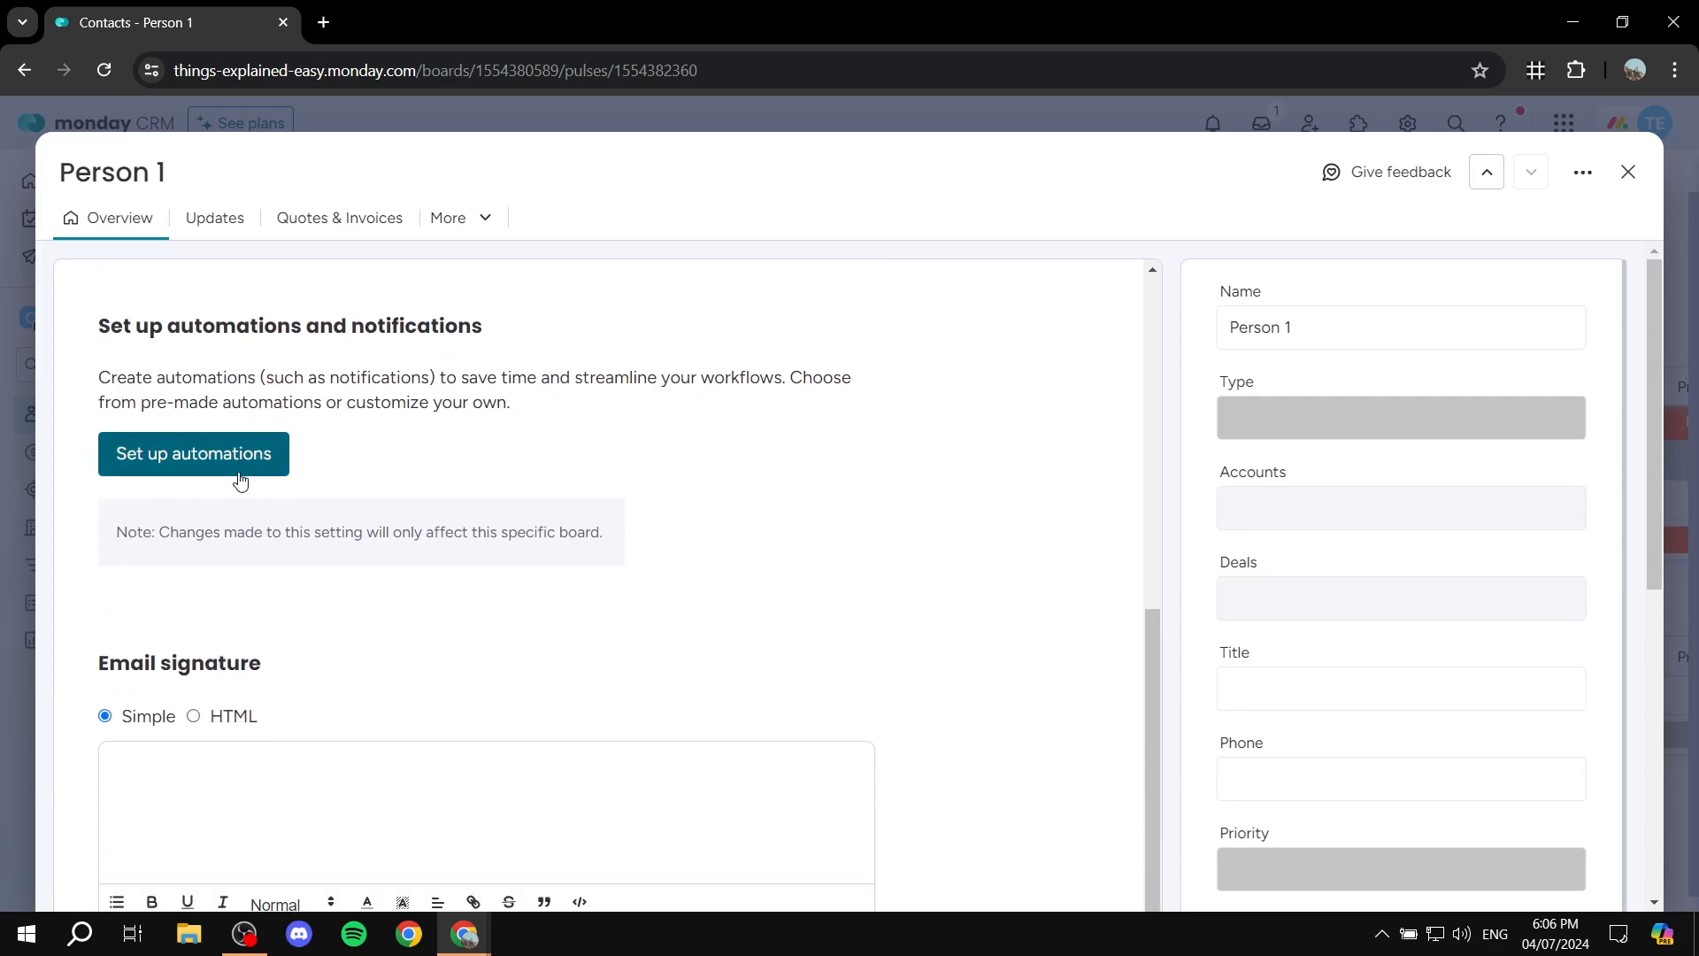
scroll(133, 446, "down", 3)
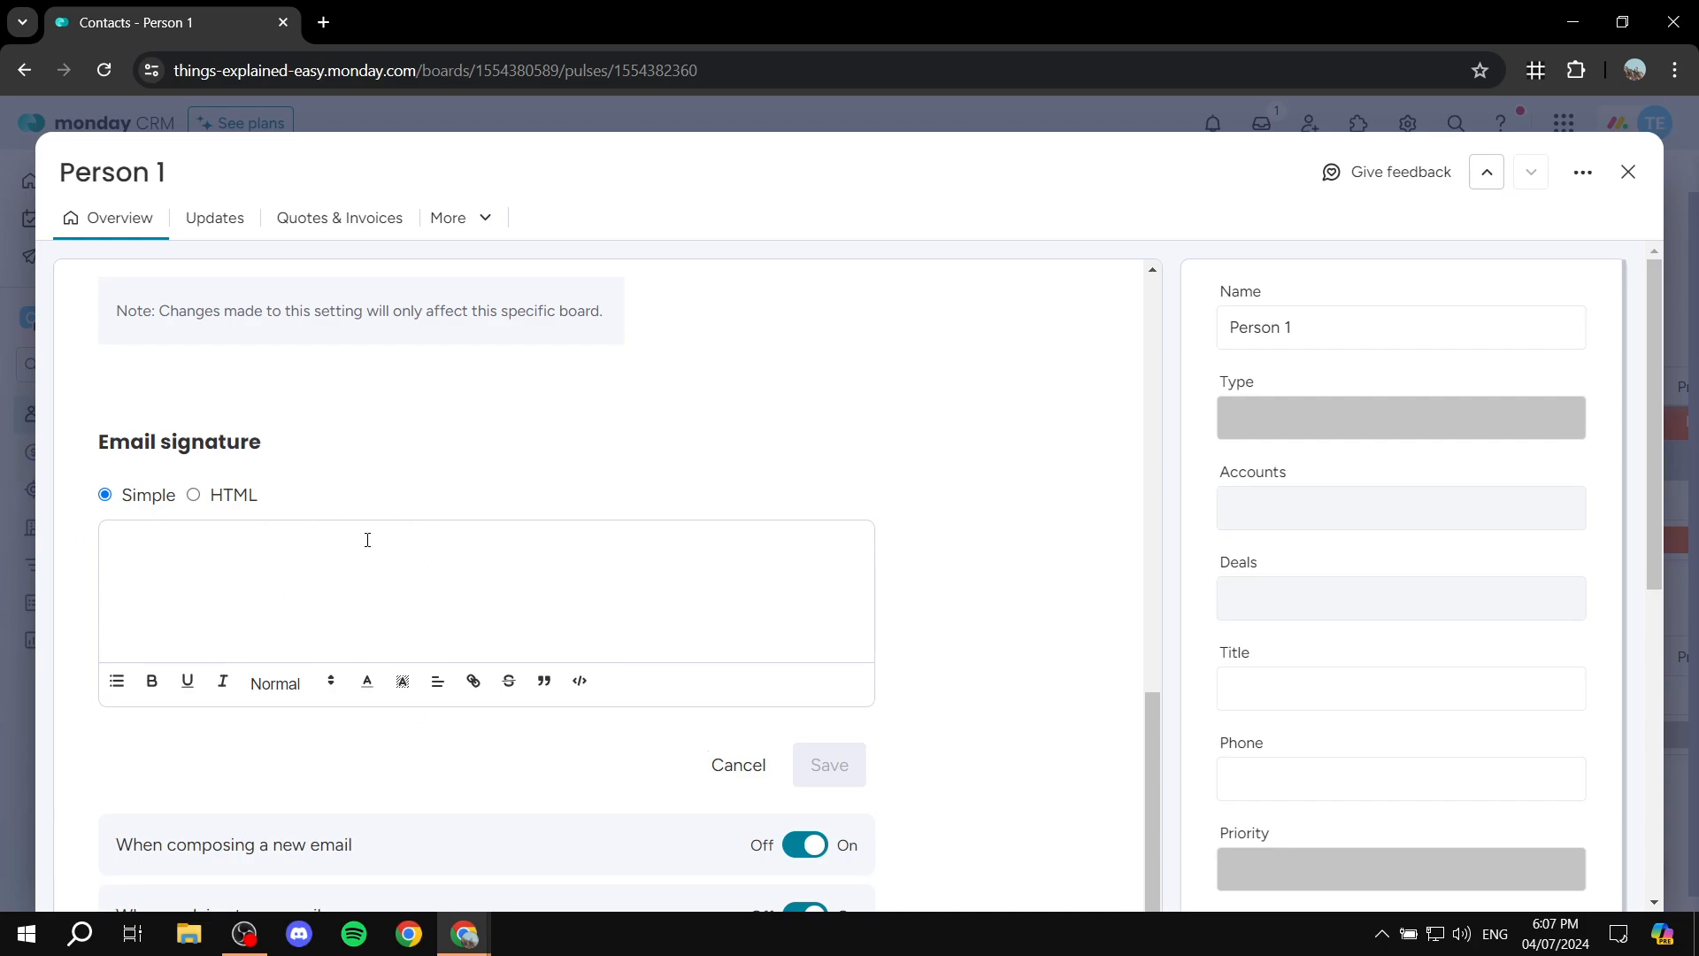
left_click(193, 495)
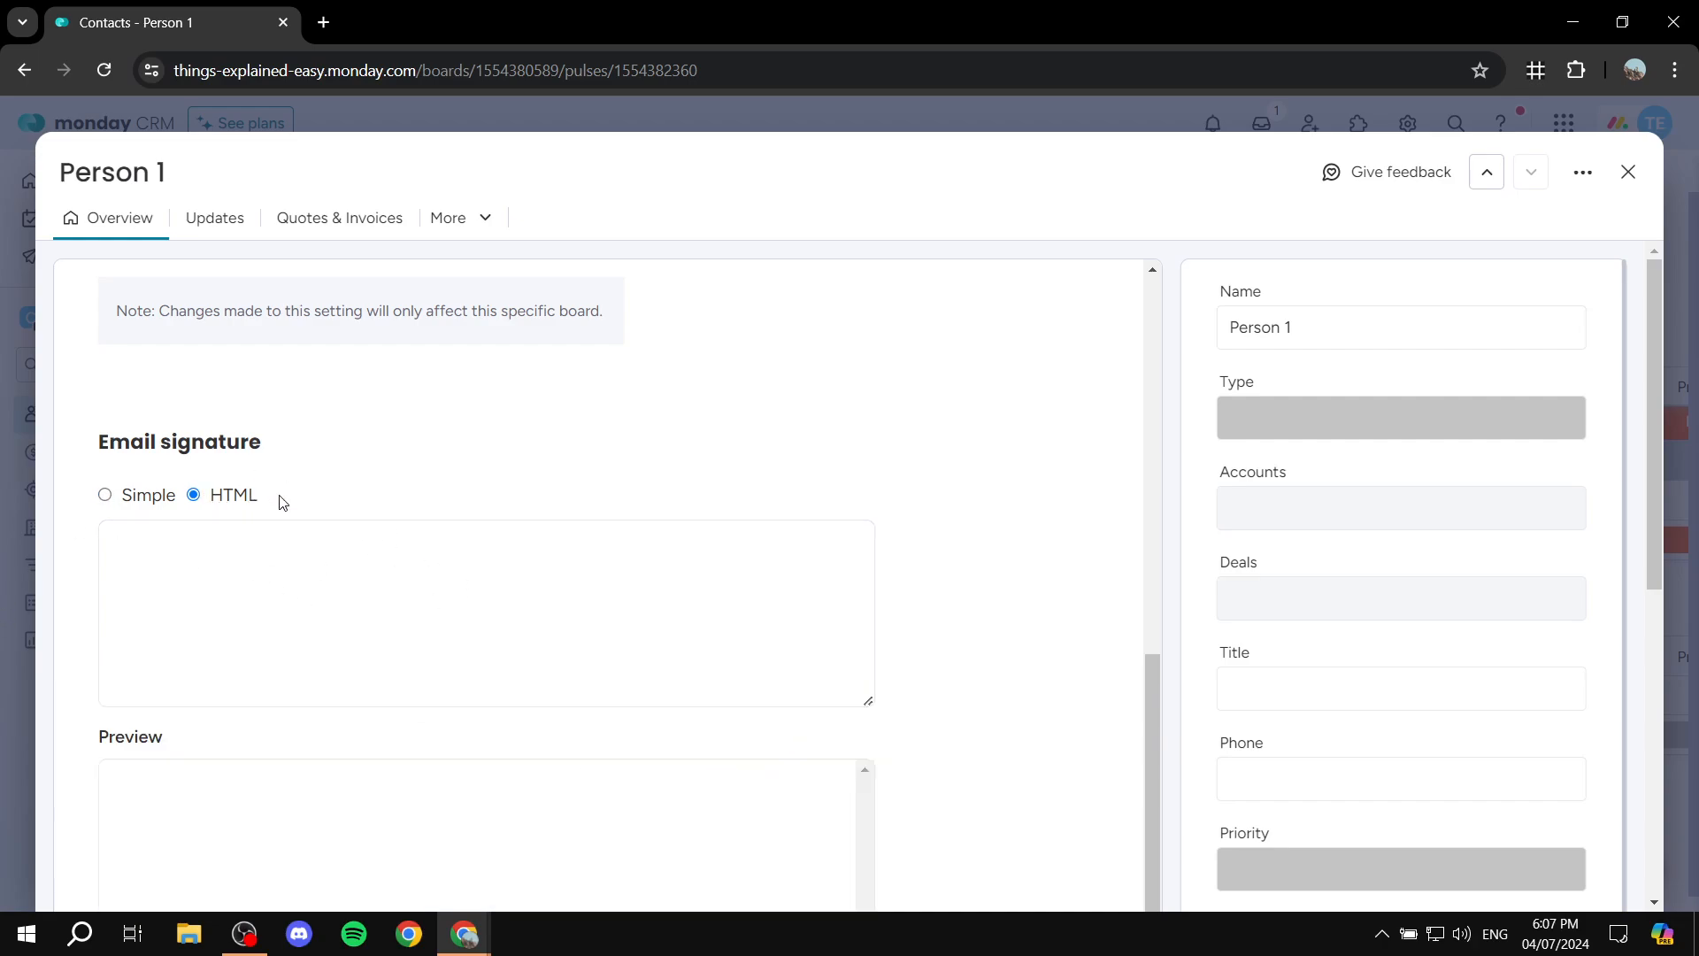
left_click(397, 582)
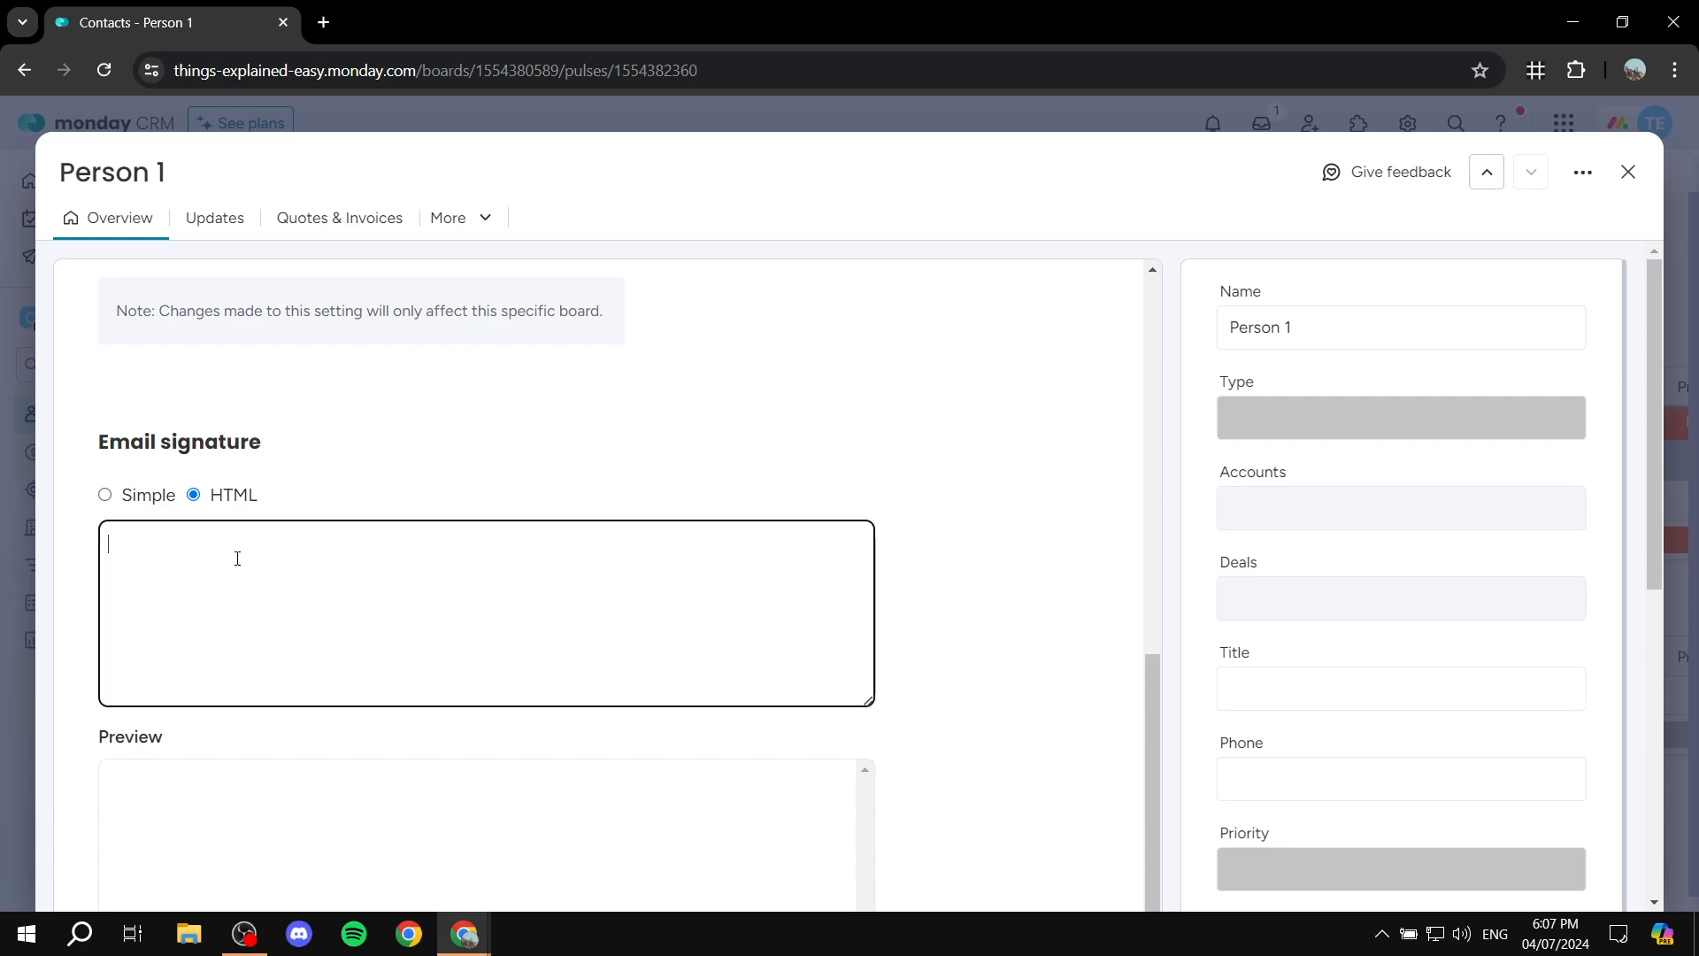
left_click(105, 494)
scroll(466, 456, "down", 3)
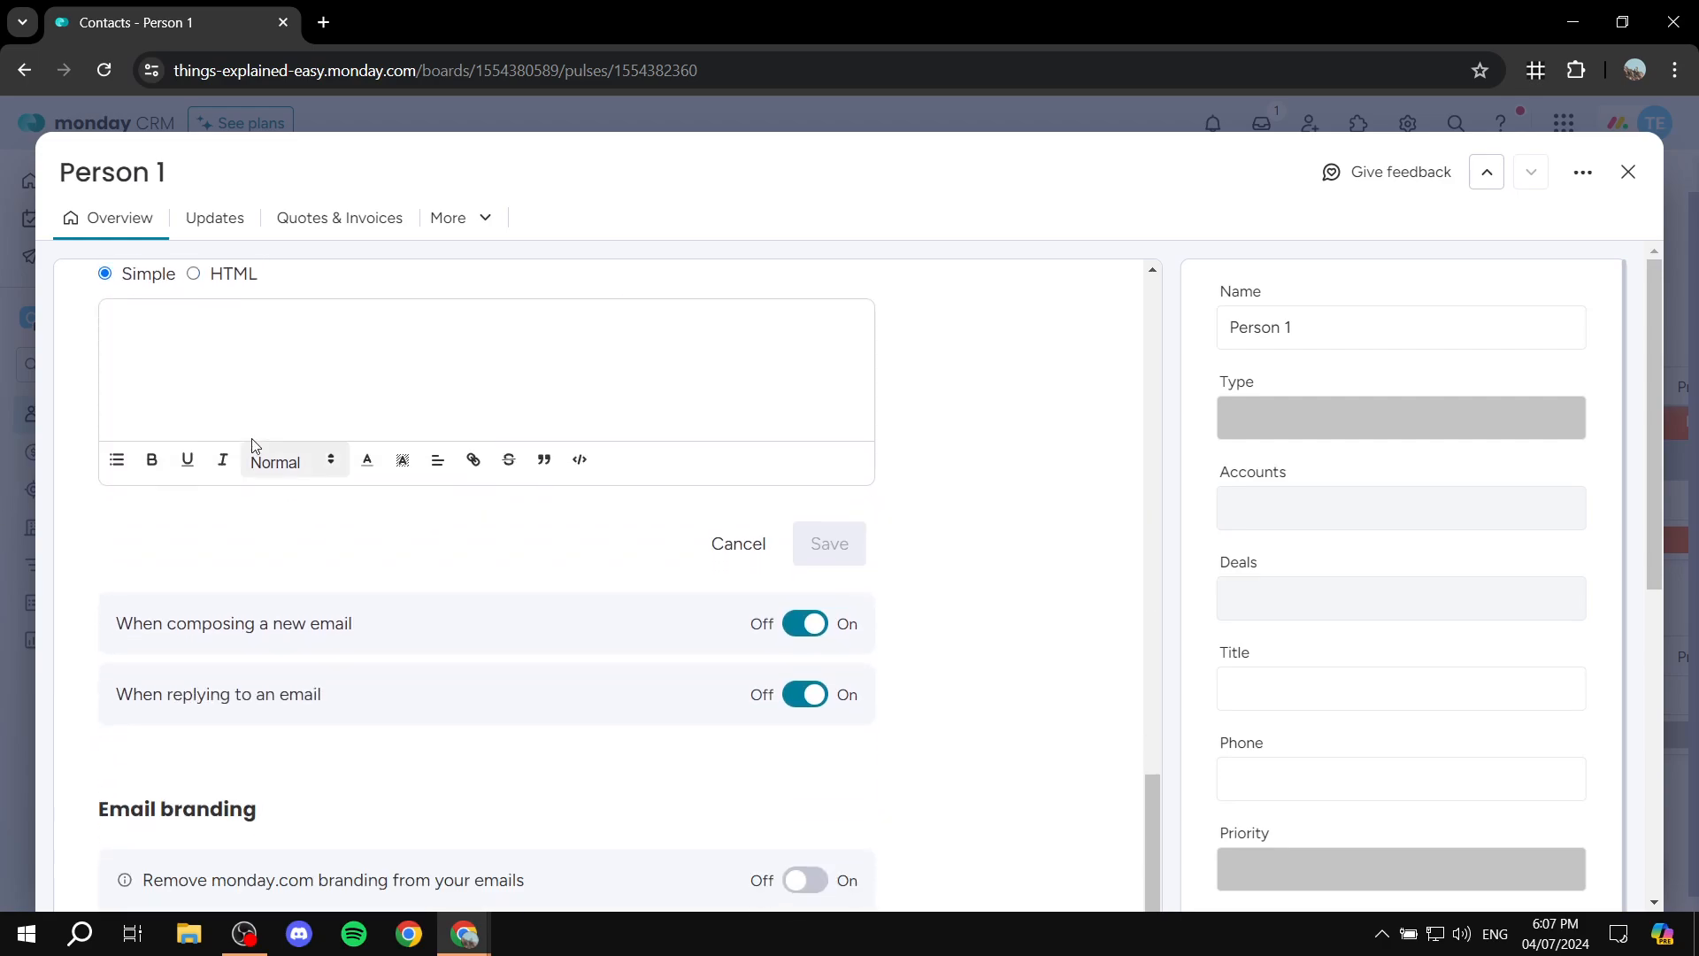
scroll(466, 450, "up", 3)
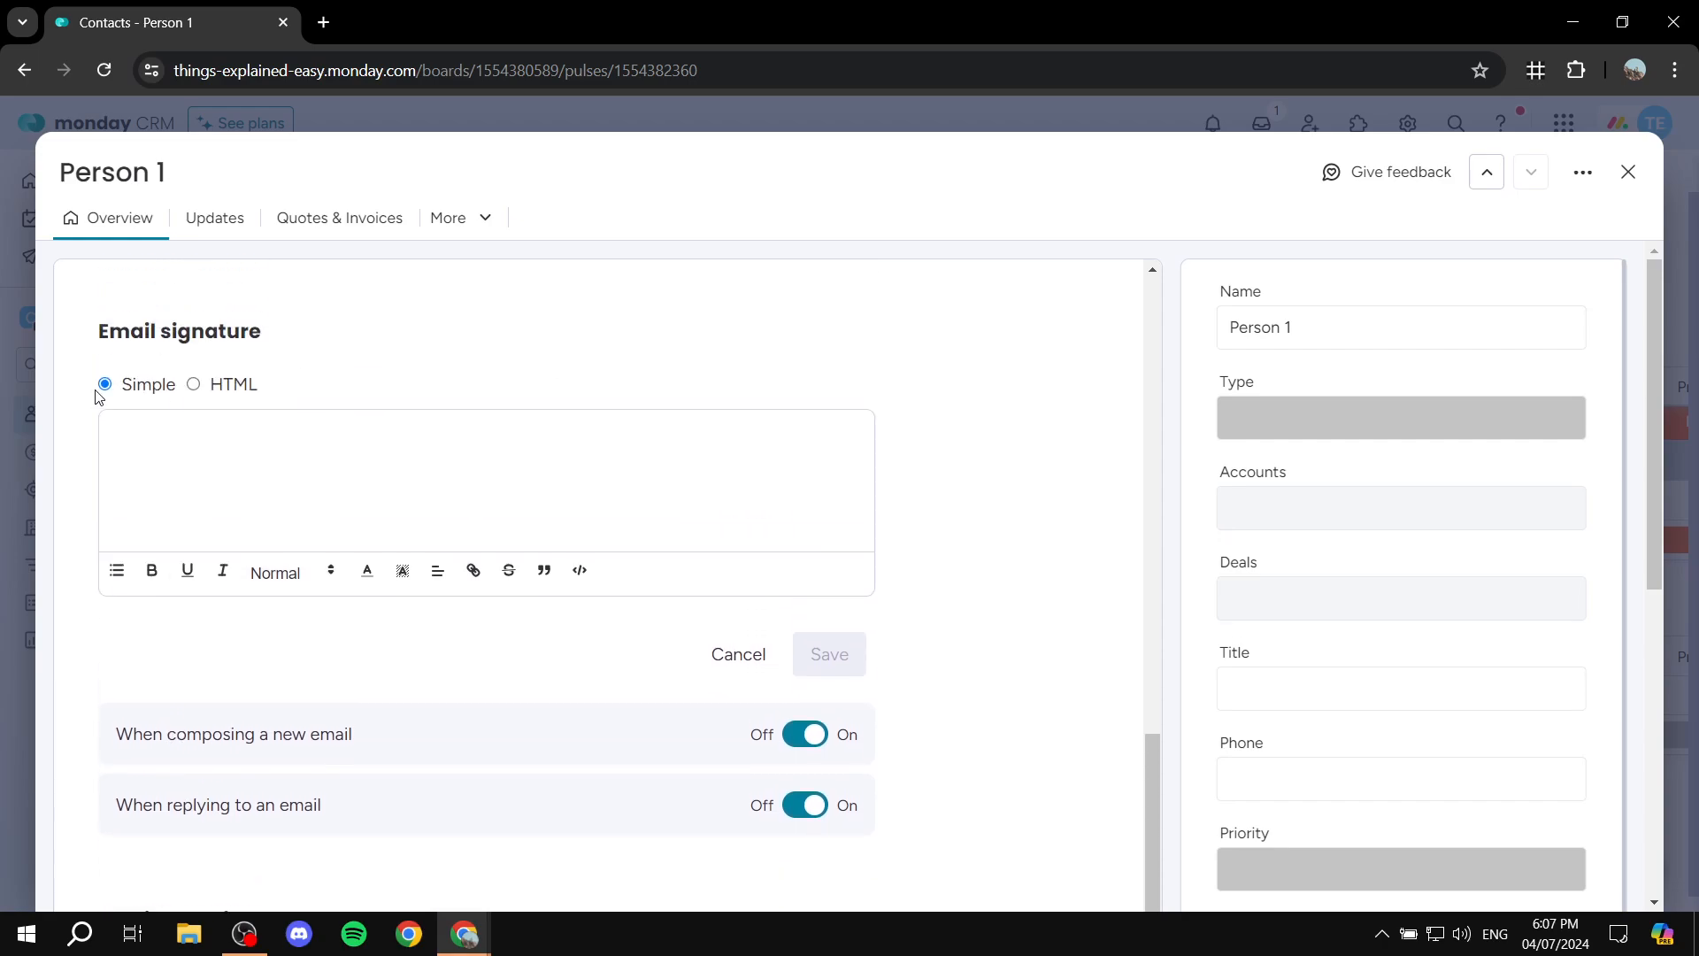
scroll(387, 452, "down", 3)
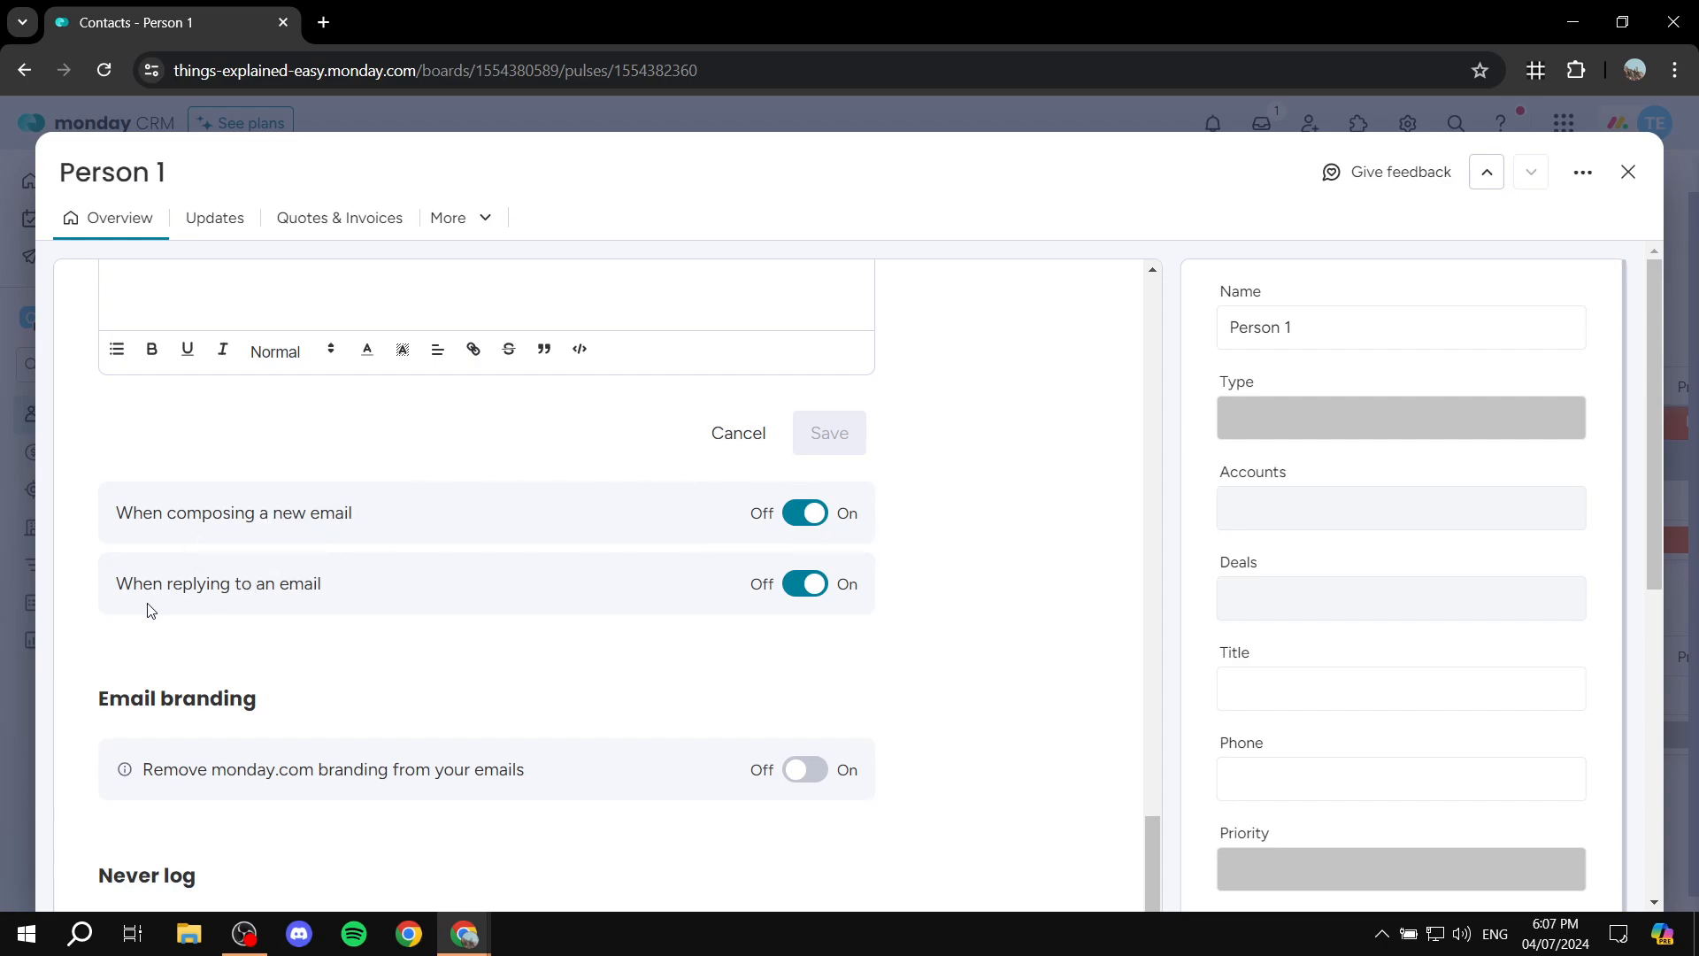
scroll(467, 477, "up", 5)
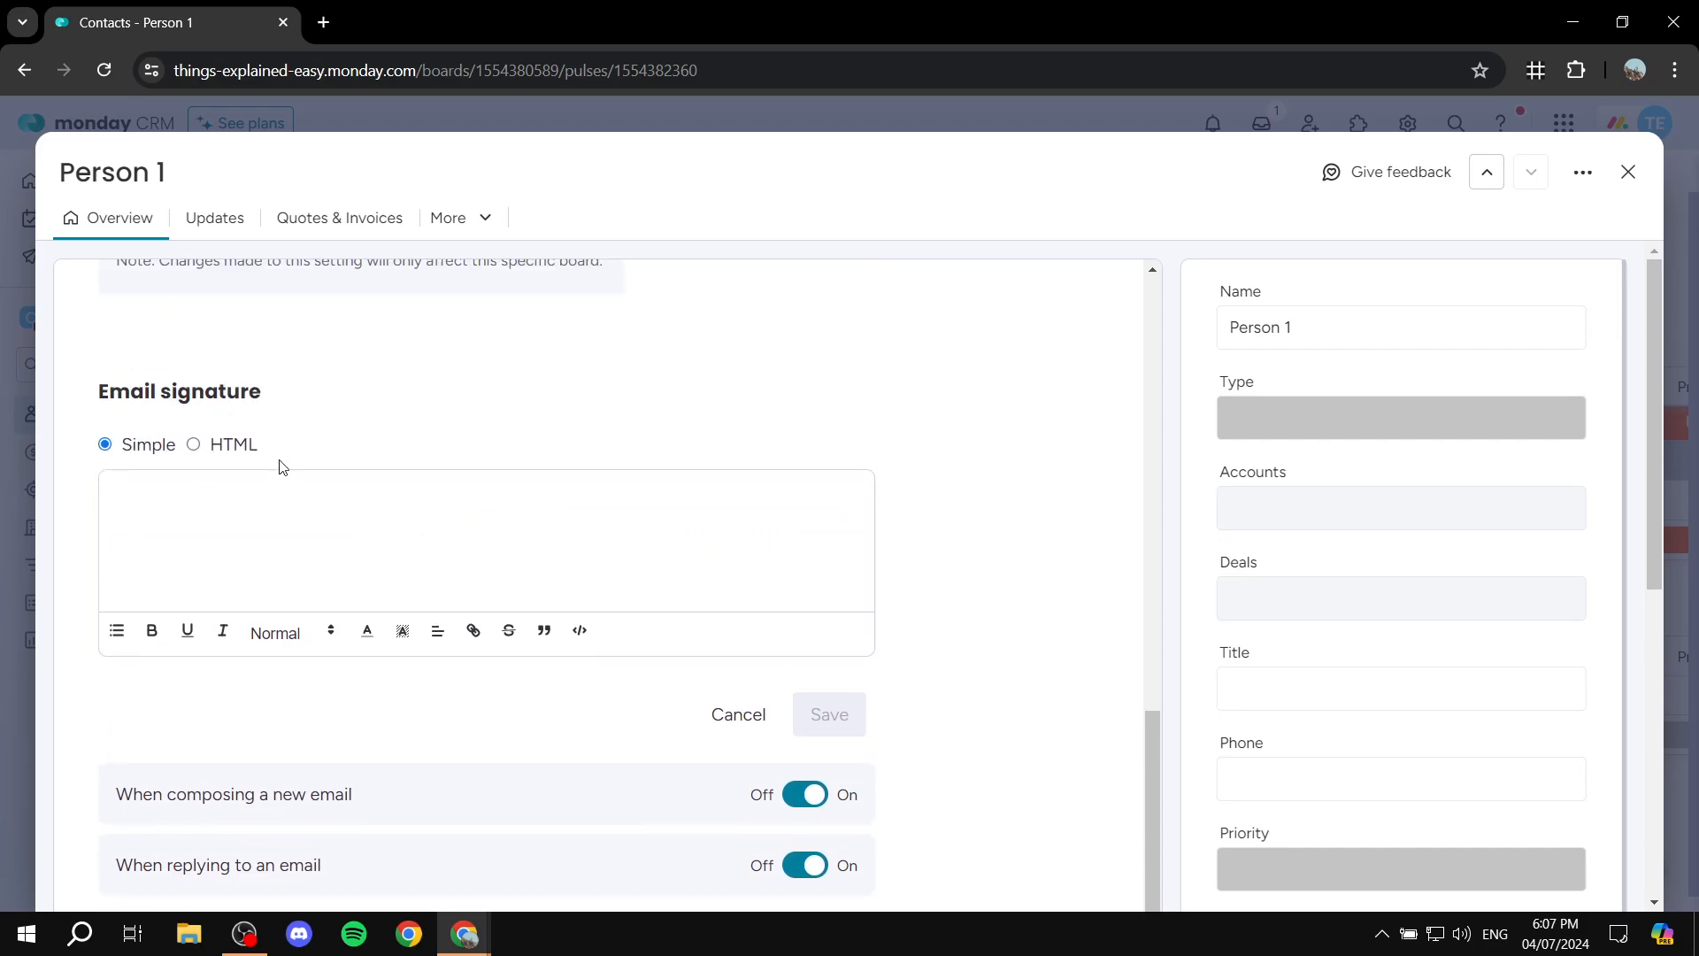
Turn on the removal of monday.com branding from emails in the Email branding settings
scroll(424, 535, "down", 9)
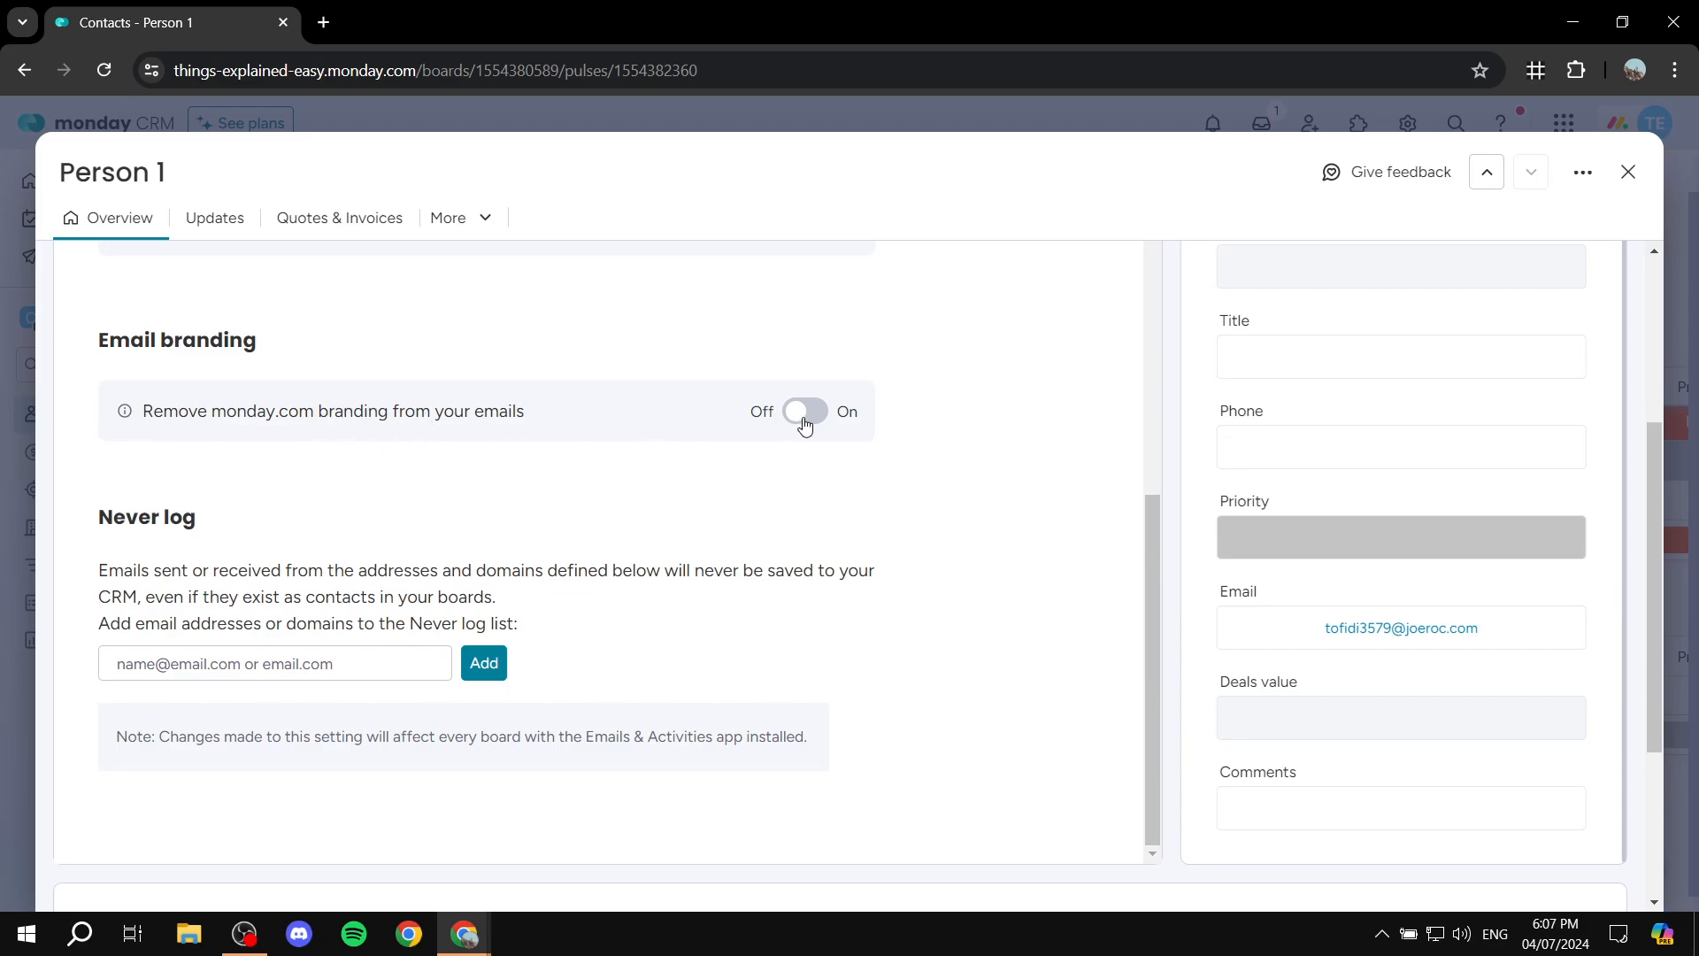
scroll(805, 429, "down", 3)
scroll(694, 478, "up", 5)
scroll(637, 487, "down", 3)
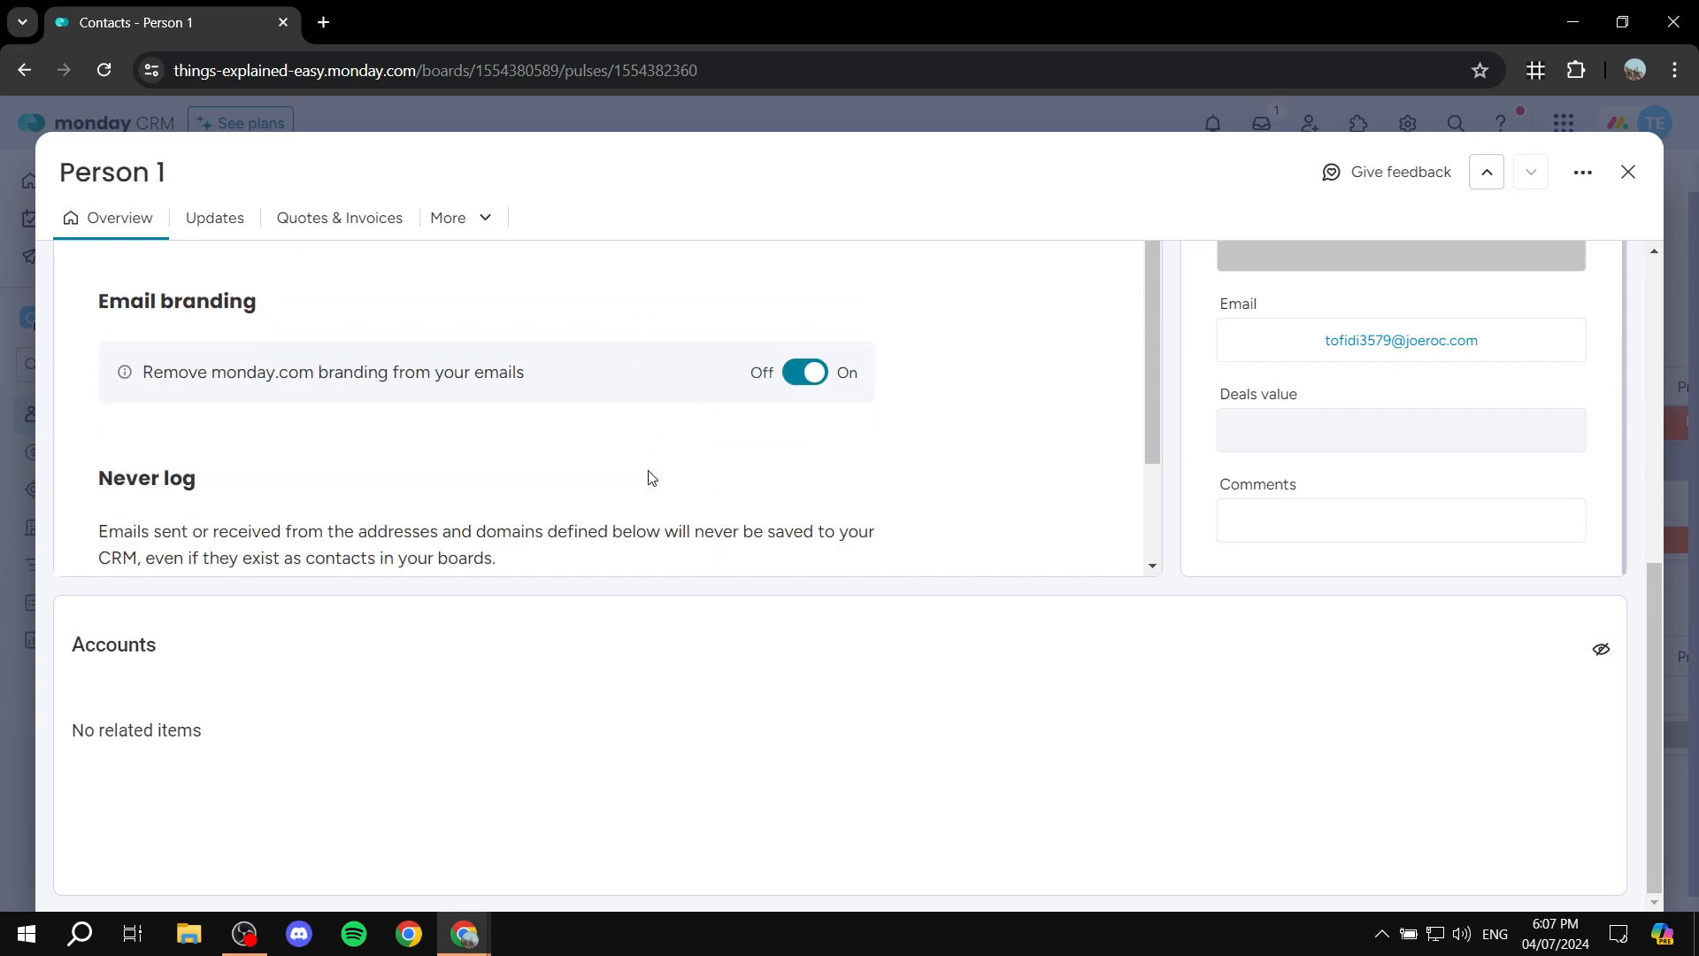
Examine the Never log list's description and entry field, and recheck the connected account and outgoing email logging settings
scroll(692, 428, "down", 3)
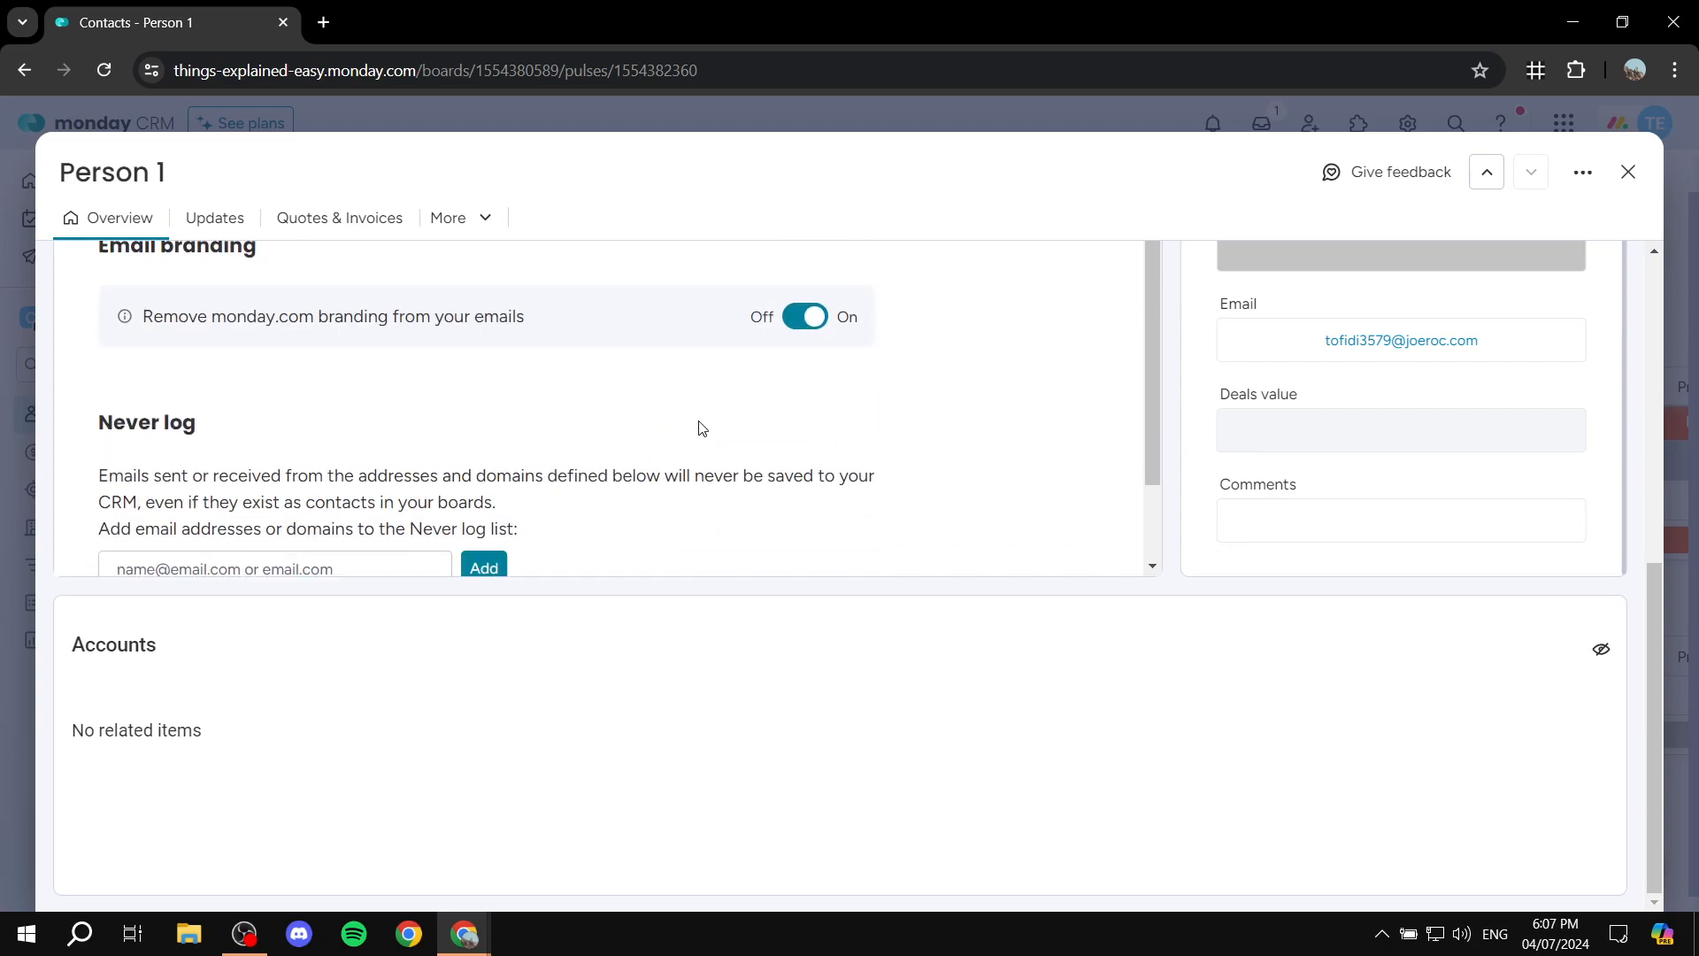
scroll(688, 427, "up", 1)
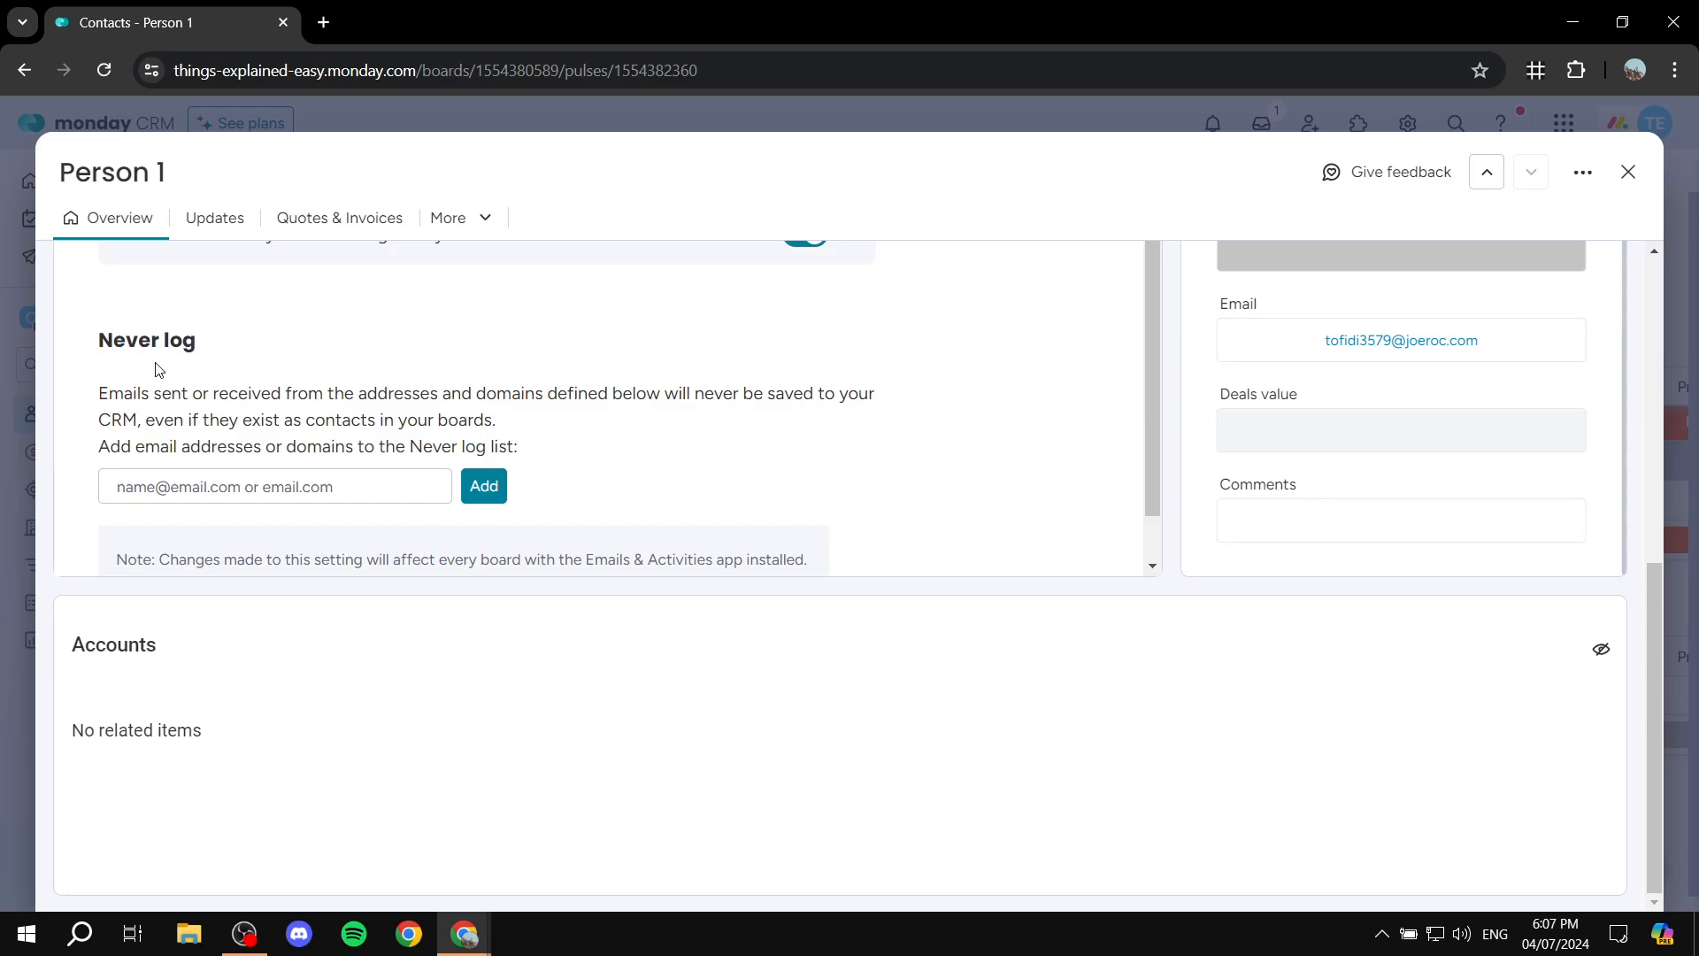
scroll(435, 427, "up", 10)
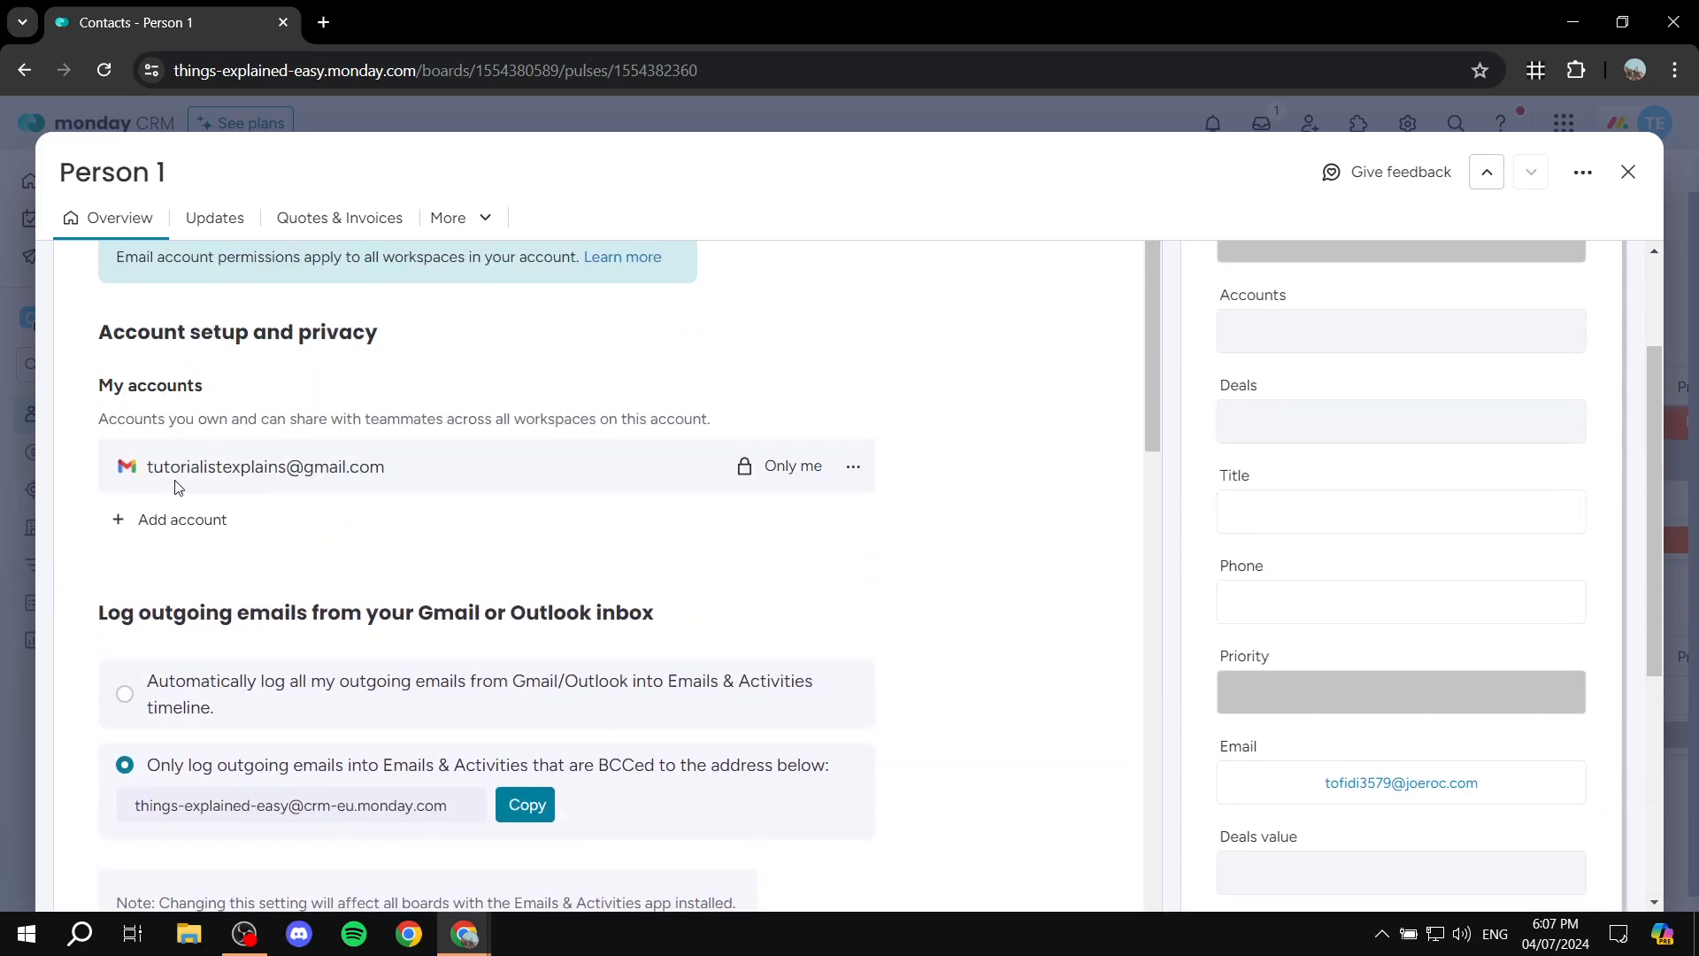
scroll(253, 571, "down", 3)
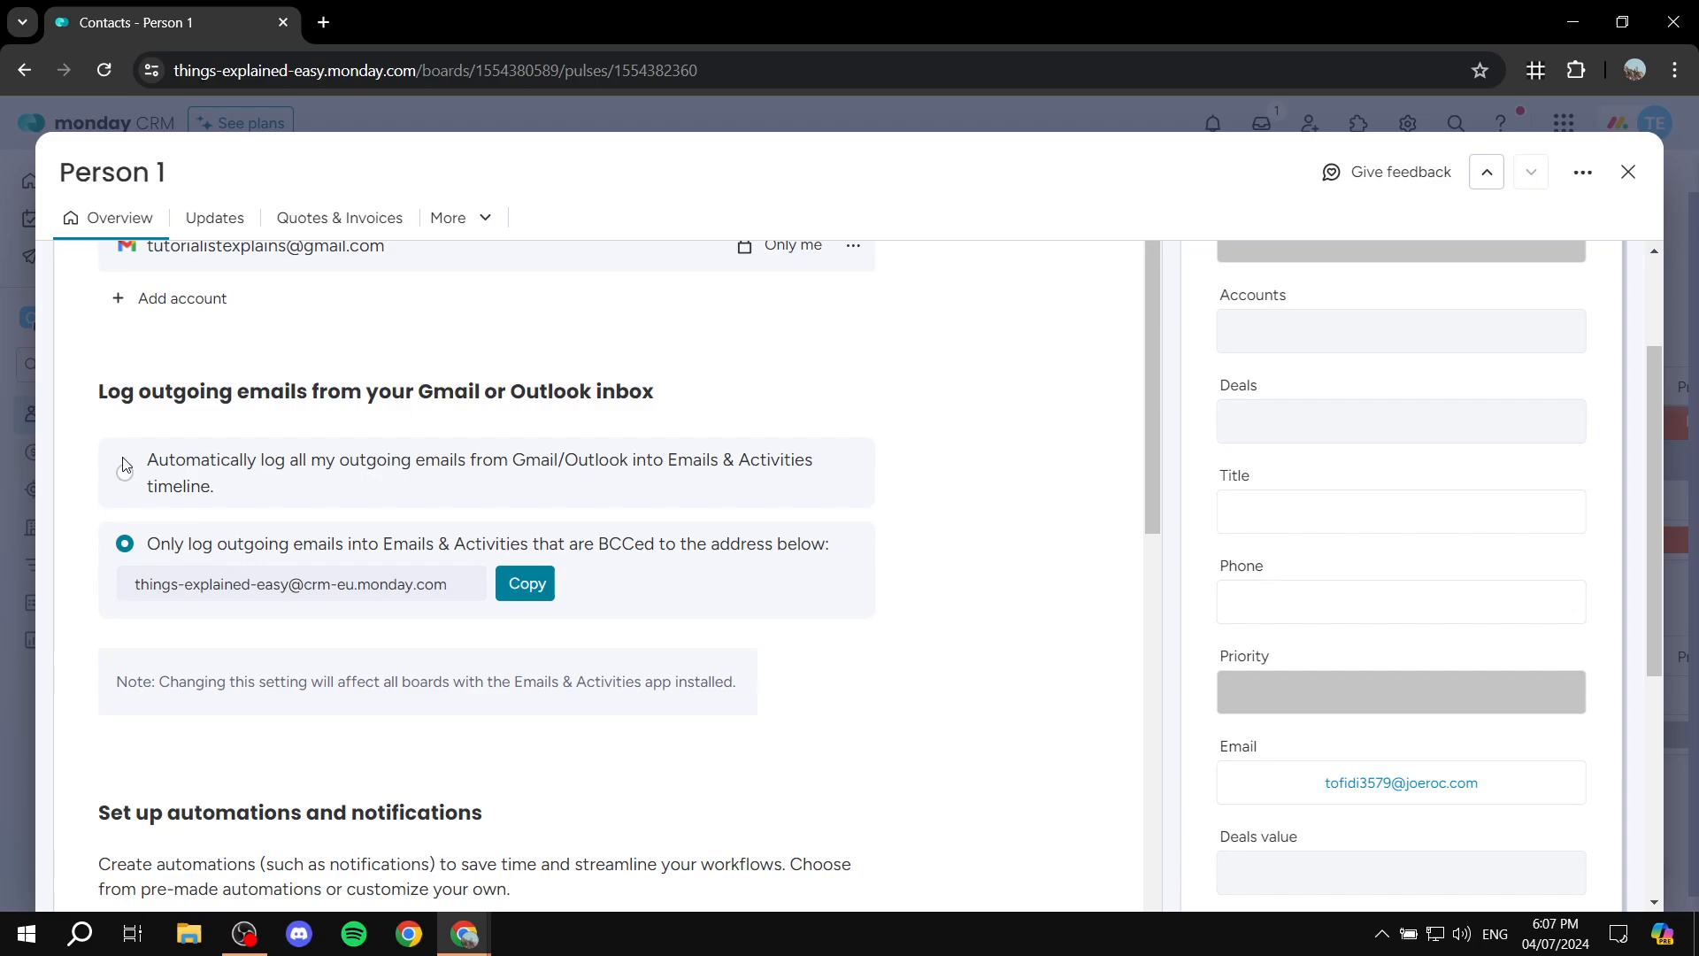
scroll(342, 512, "down", 10)
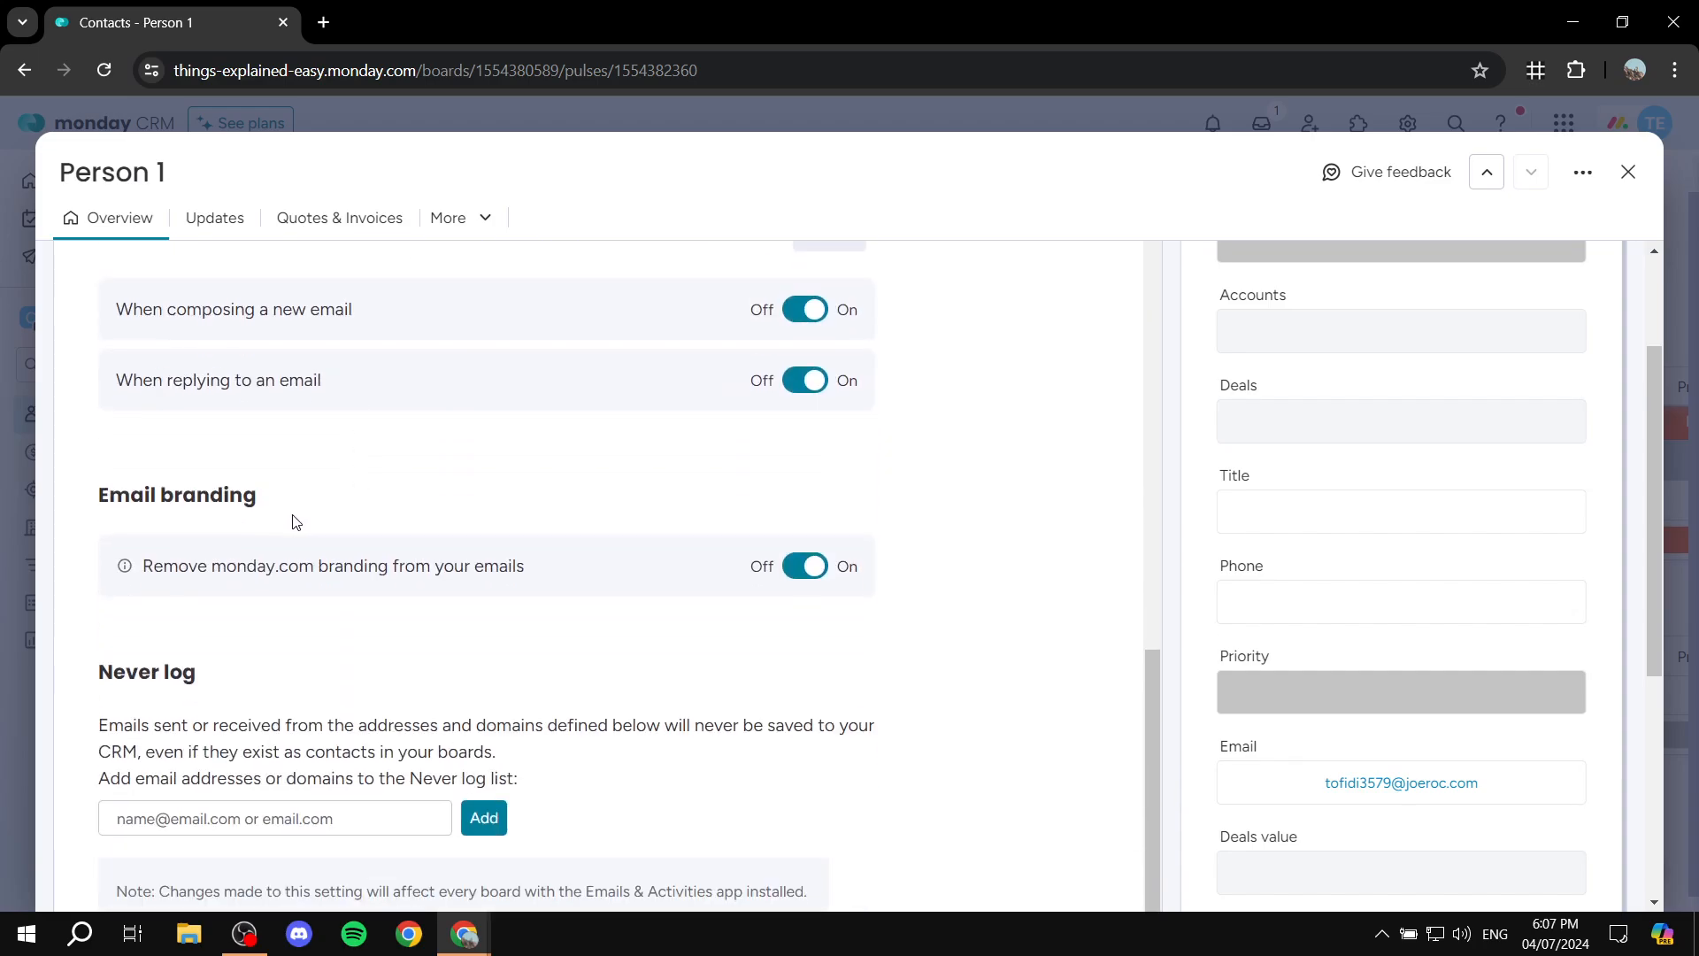
scroll(202, 527, "down", 5)
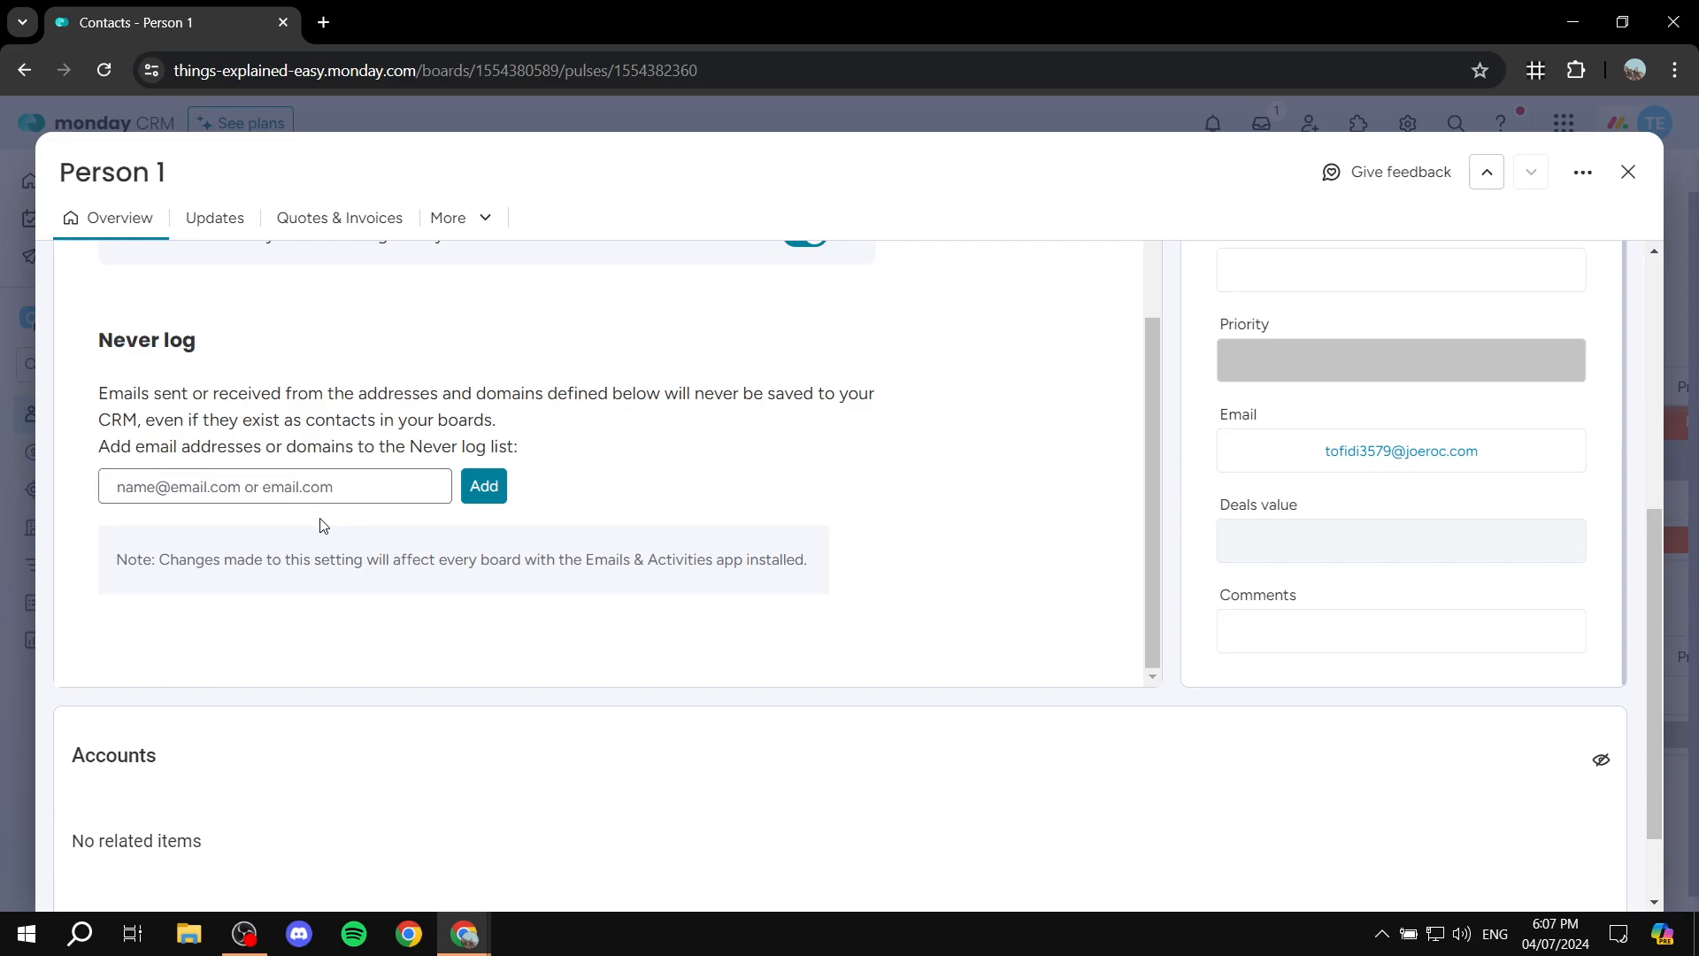
left_click(450, 477)
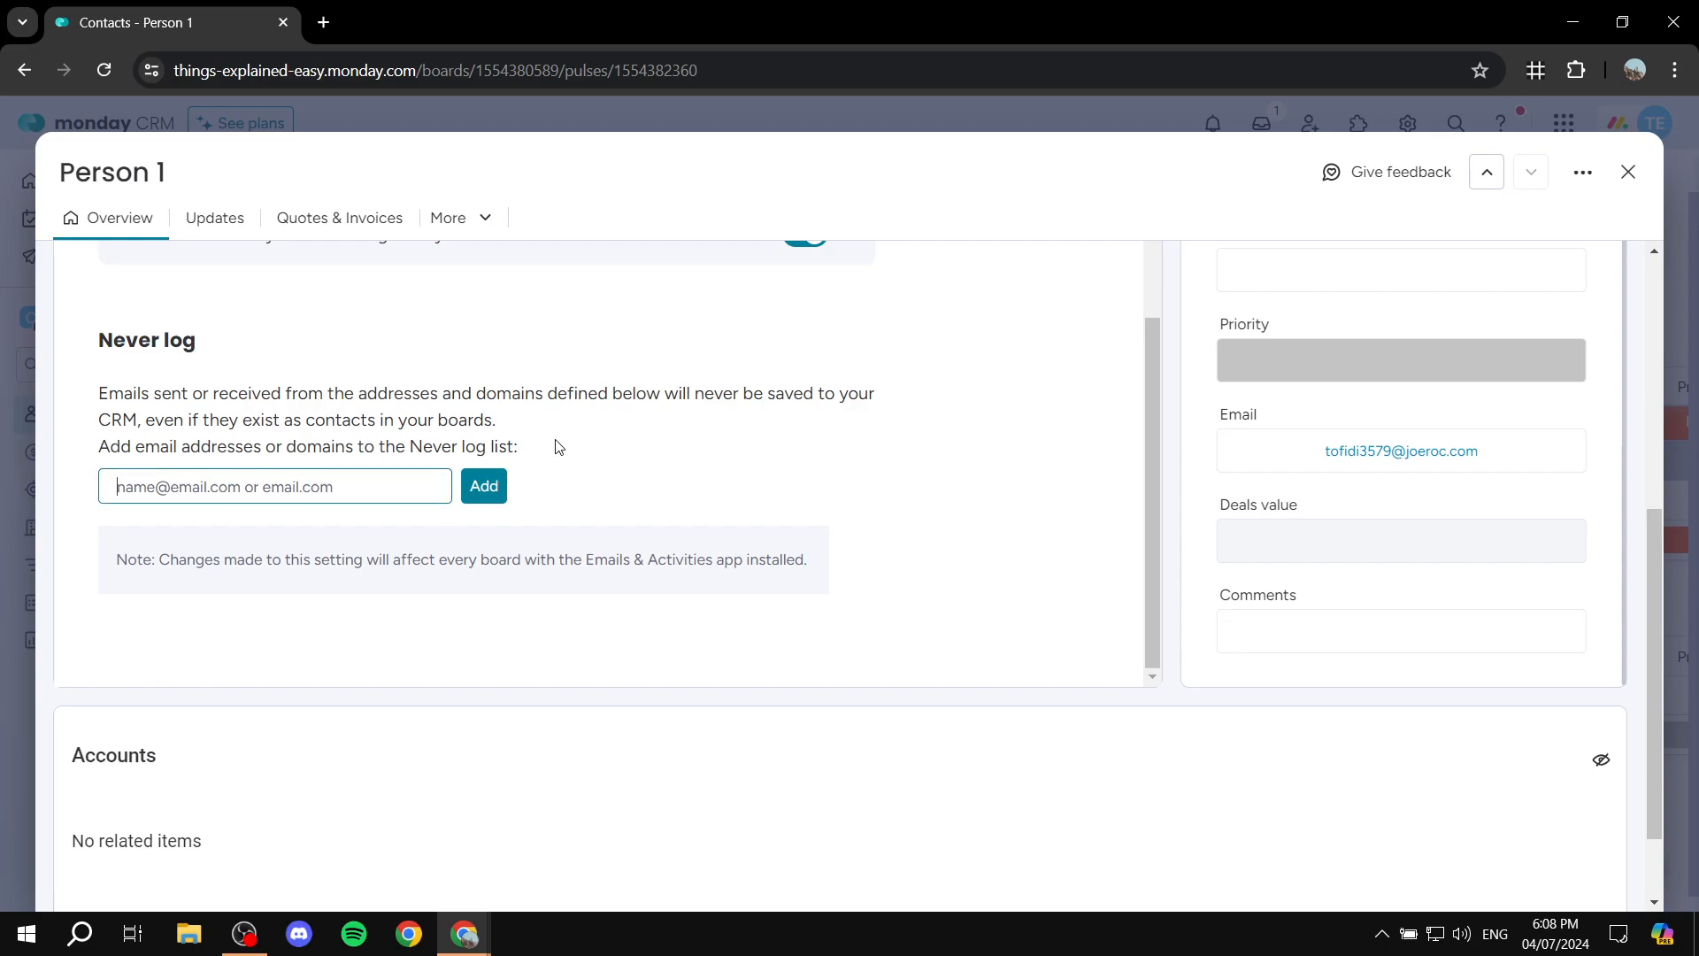
scroll(648, 504, "down", 2)
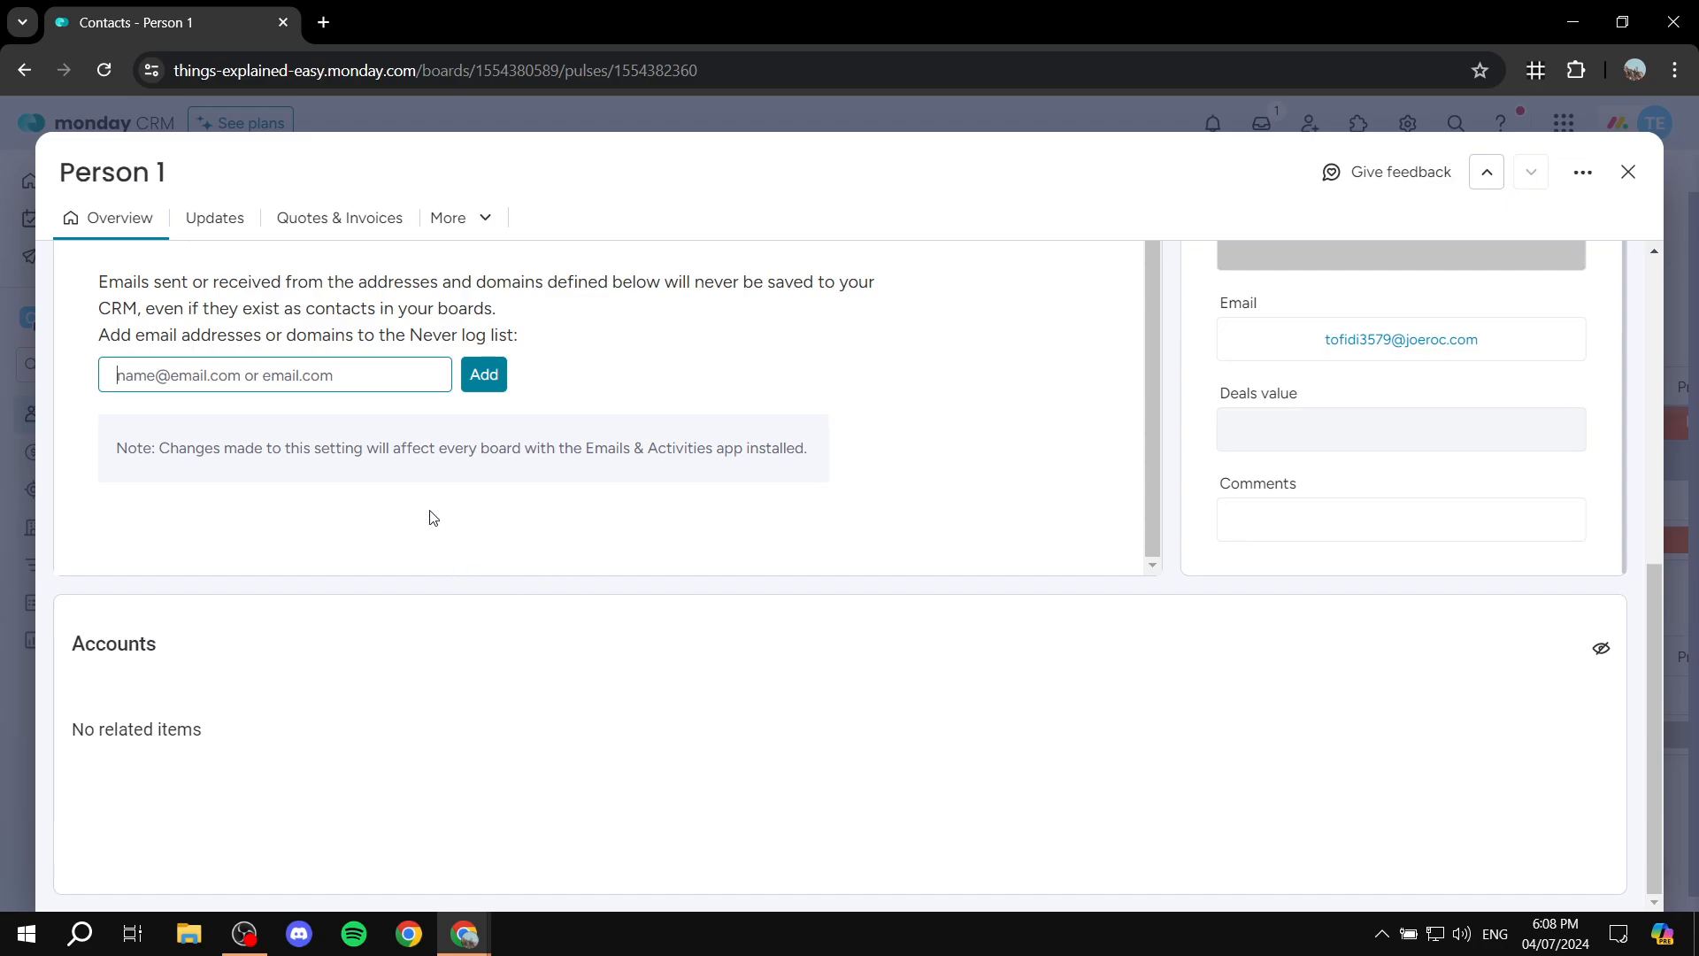
scroll(710, 557, "up", 5)
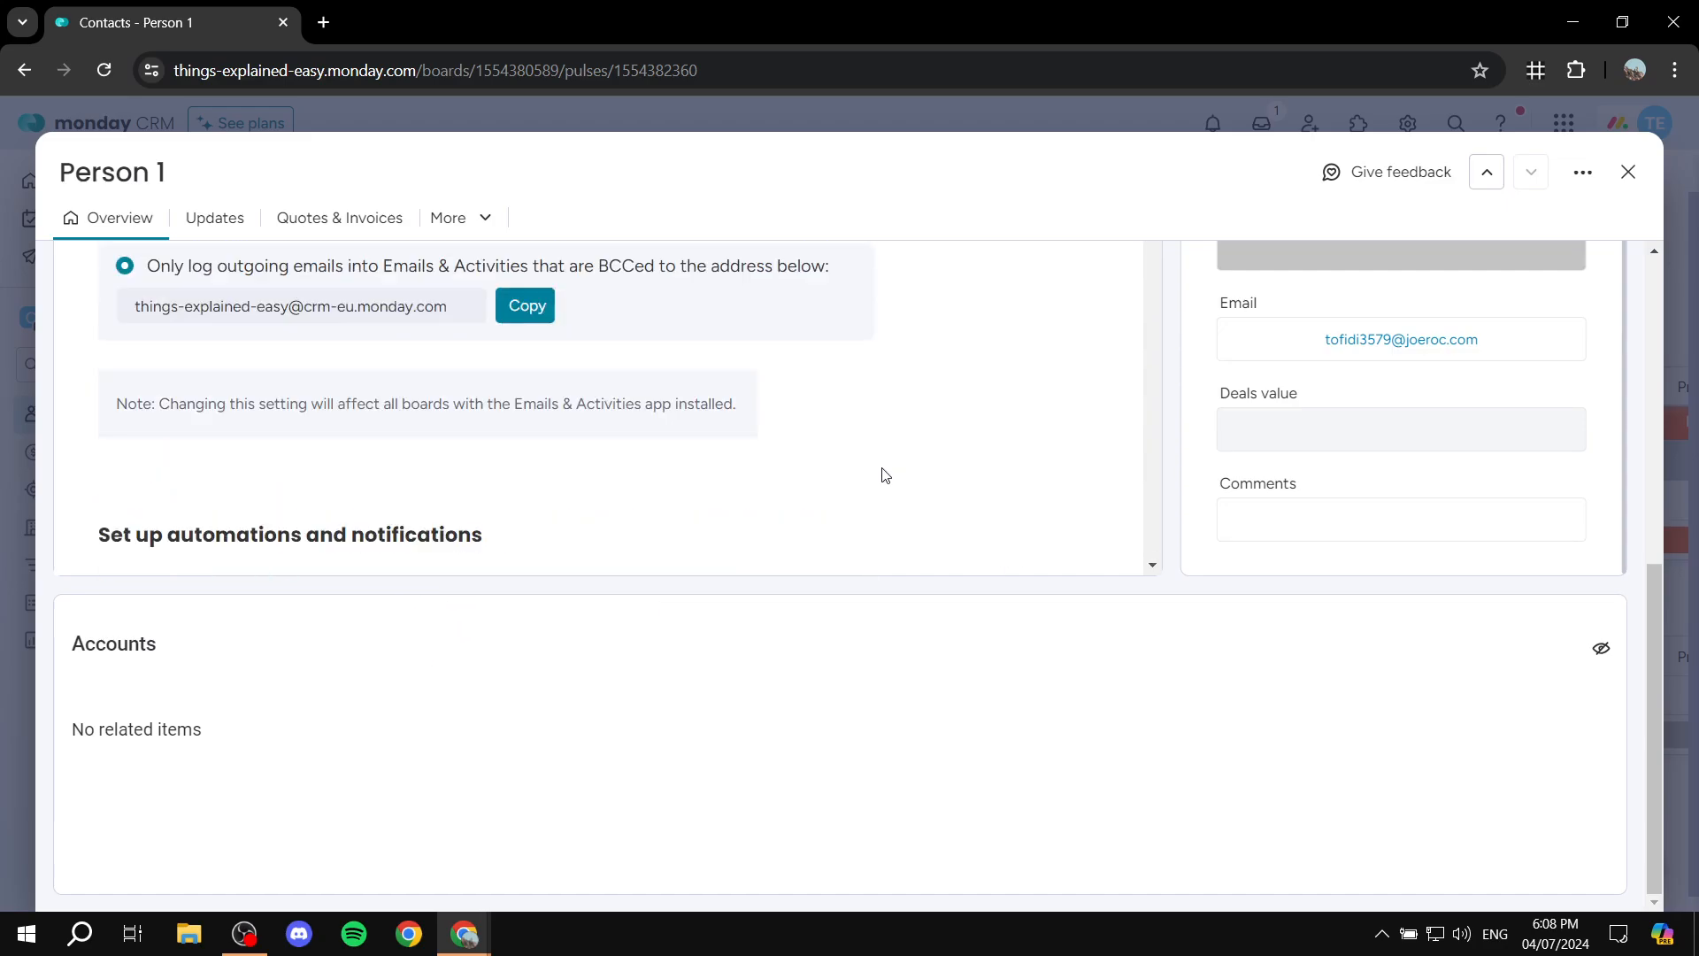
Close and reopen Person 1's record, and leave the Emails & activities settings for the activity timeline
left_click(1628, 172)
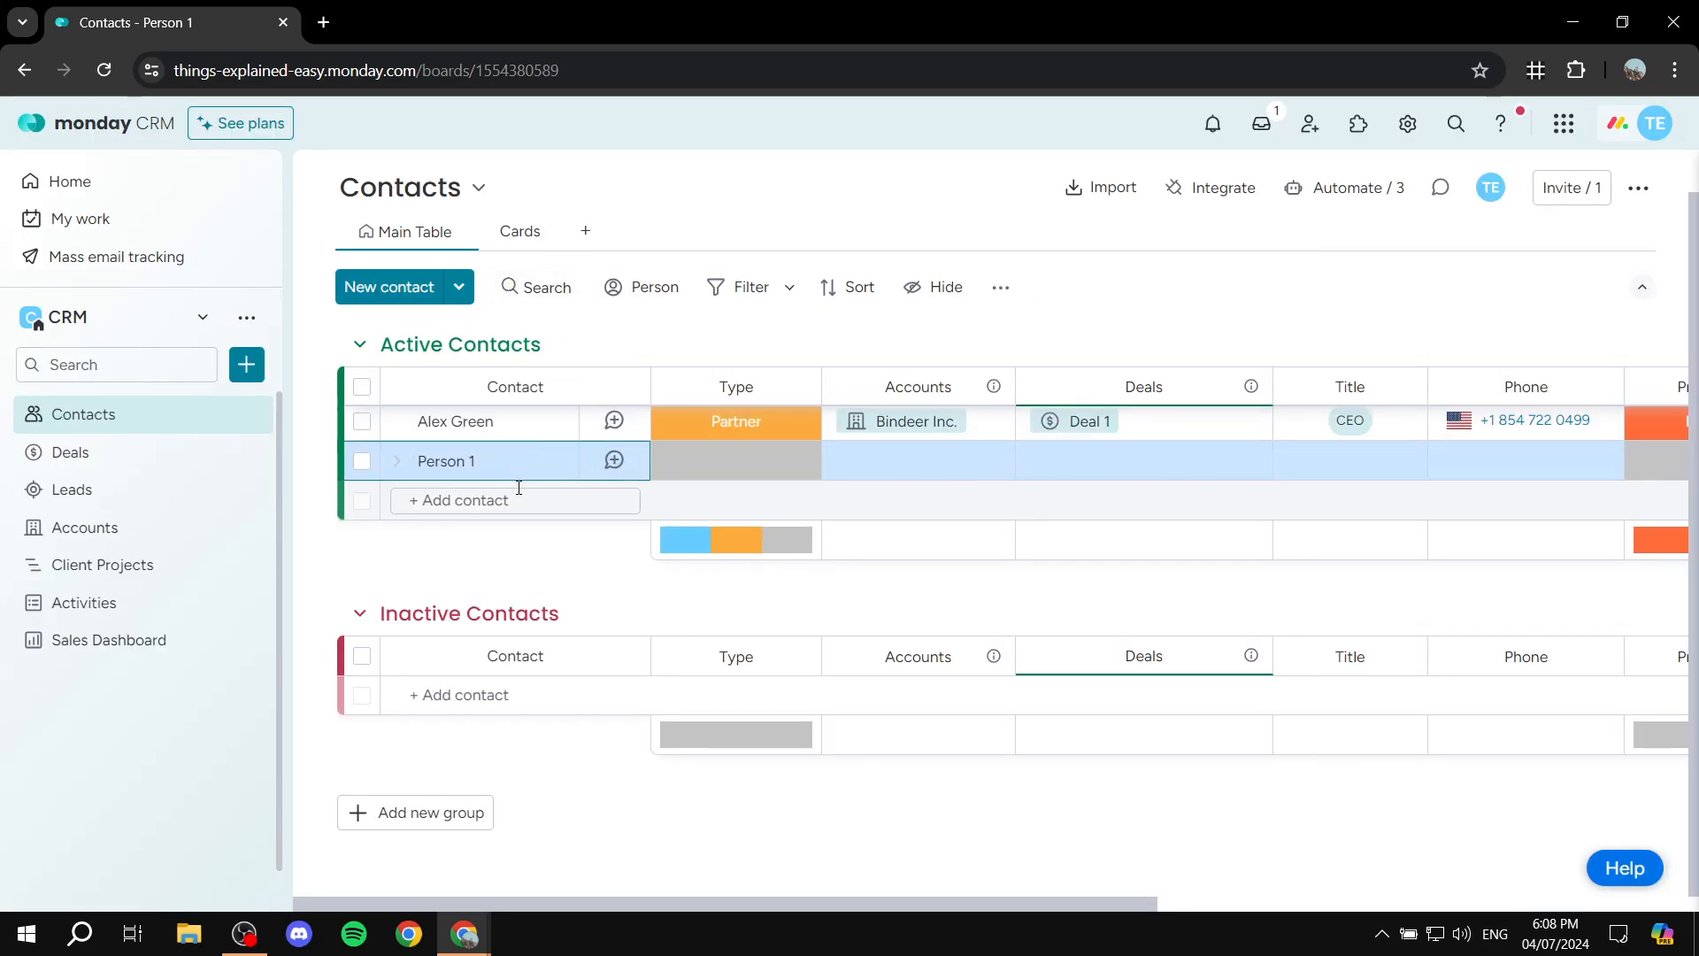
left_click(531, 461)
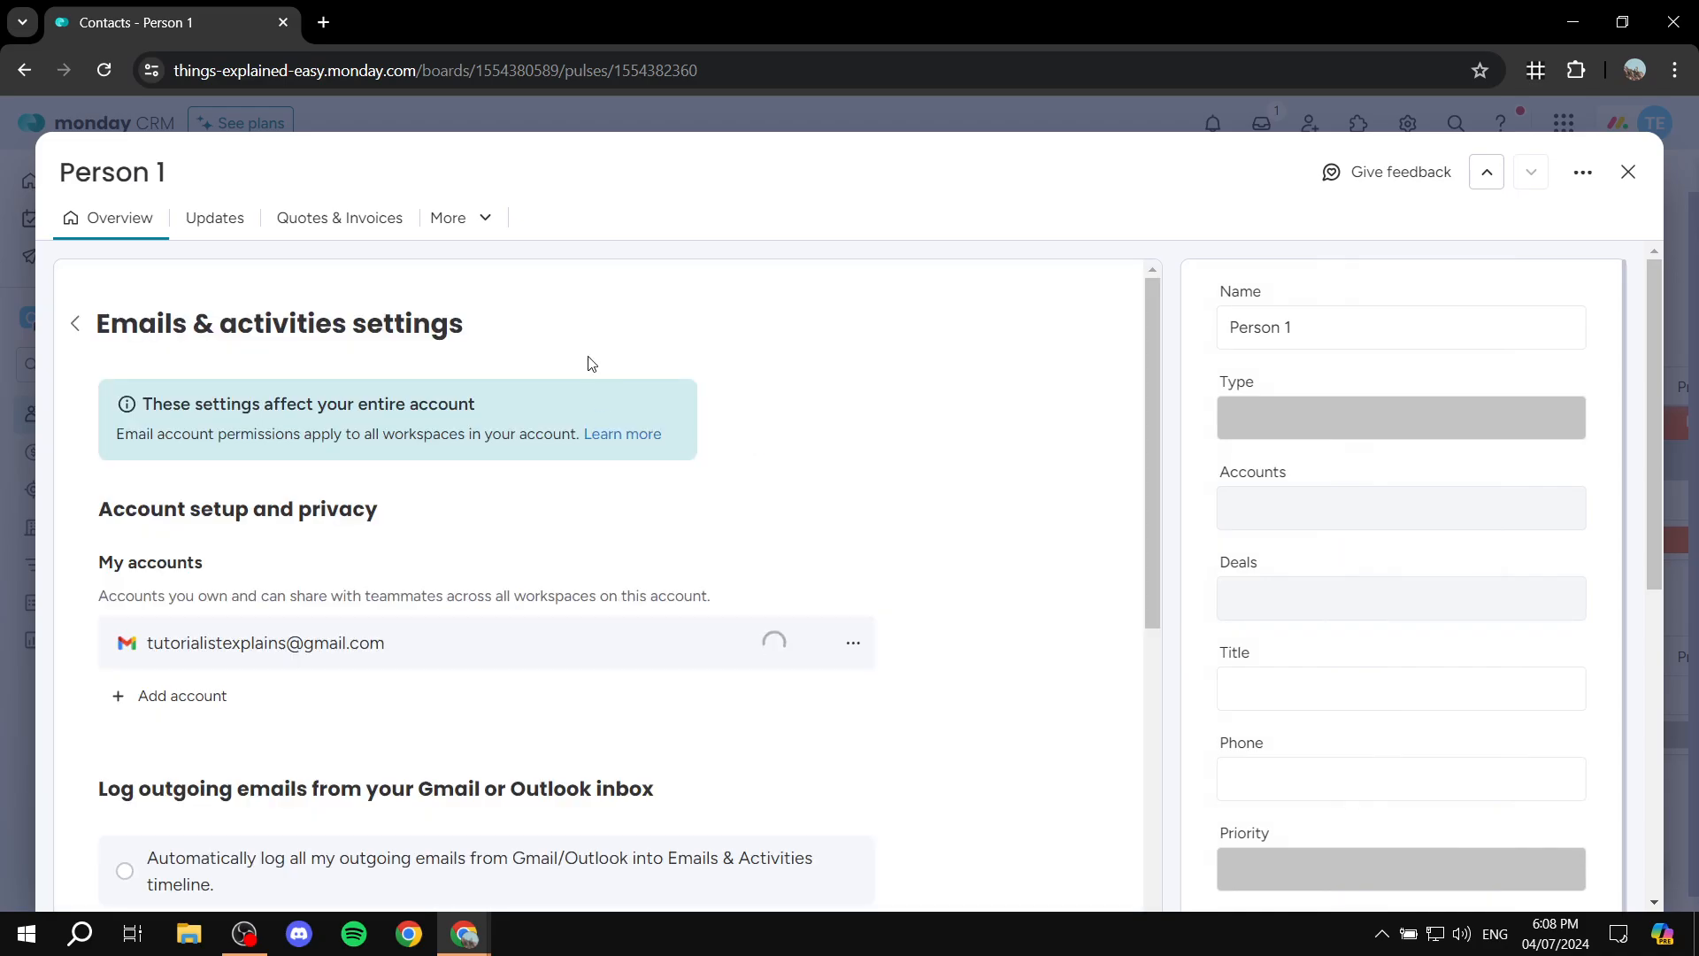
left_click(74, 324)
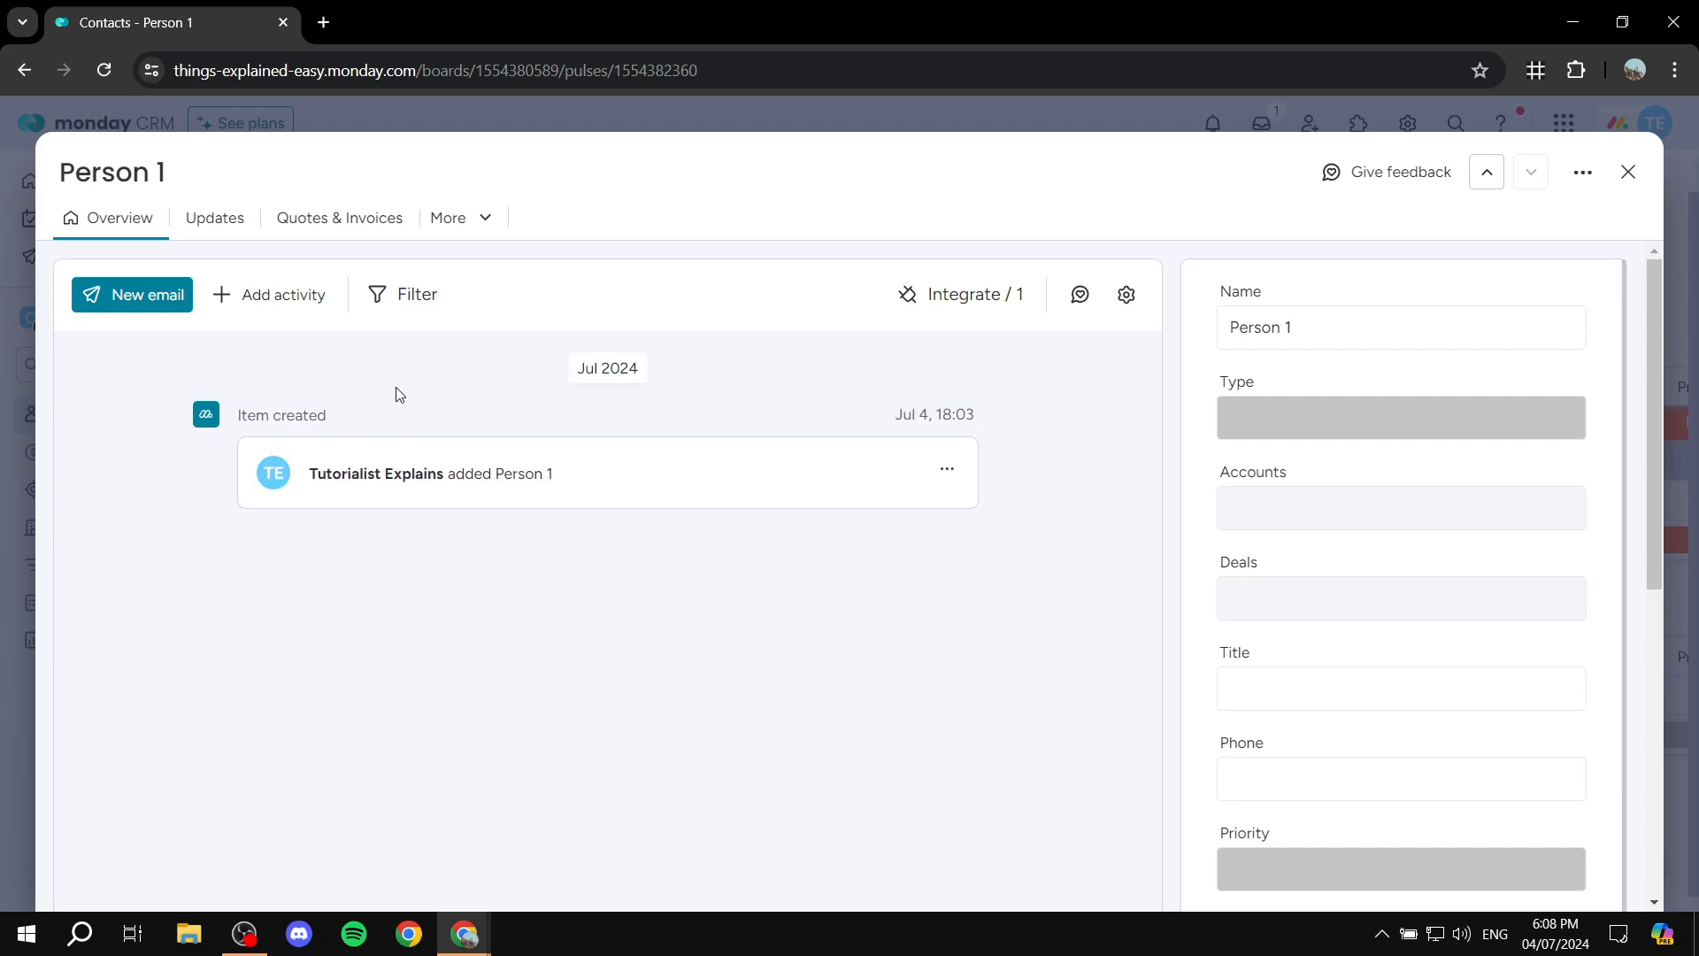
Send Person 1 a new email from the connected Gmail account with the subject "Subject here" and an empty body, and close the record
left_click(137, 299)
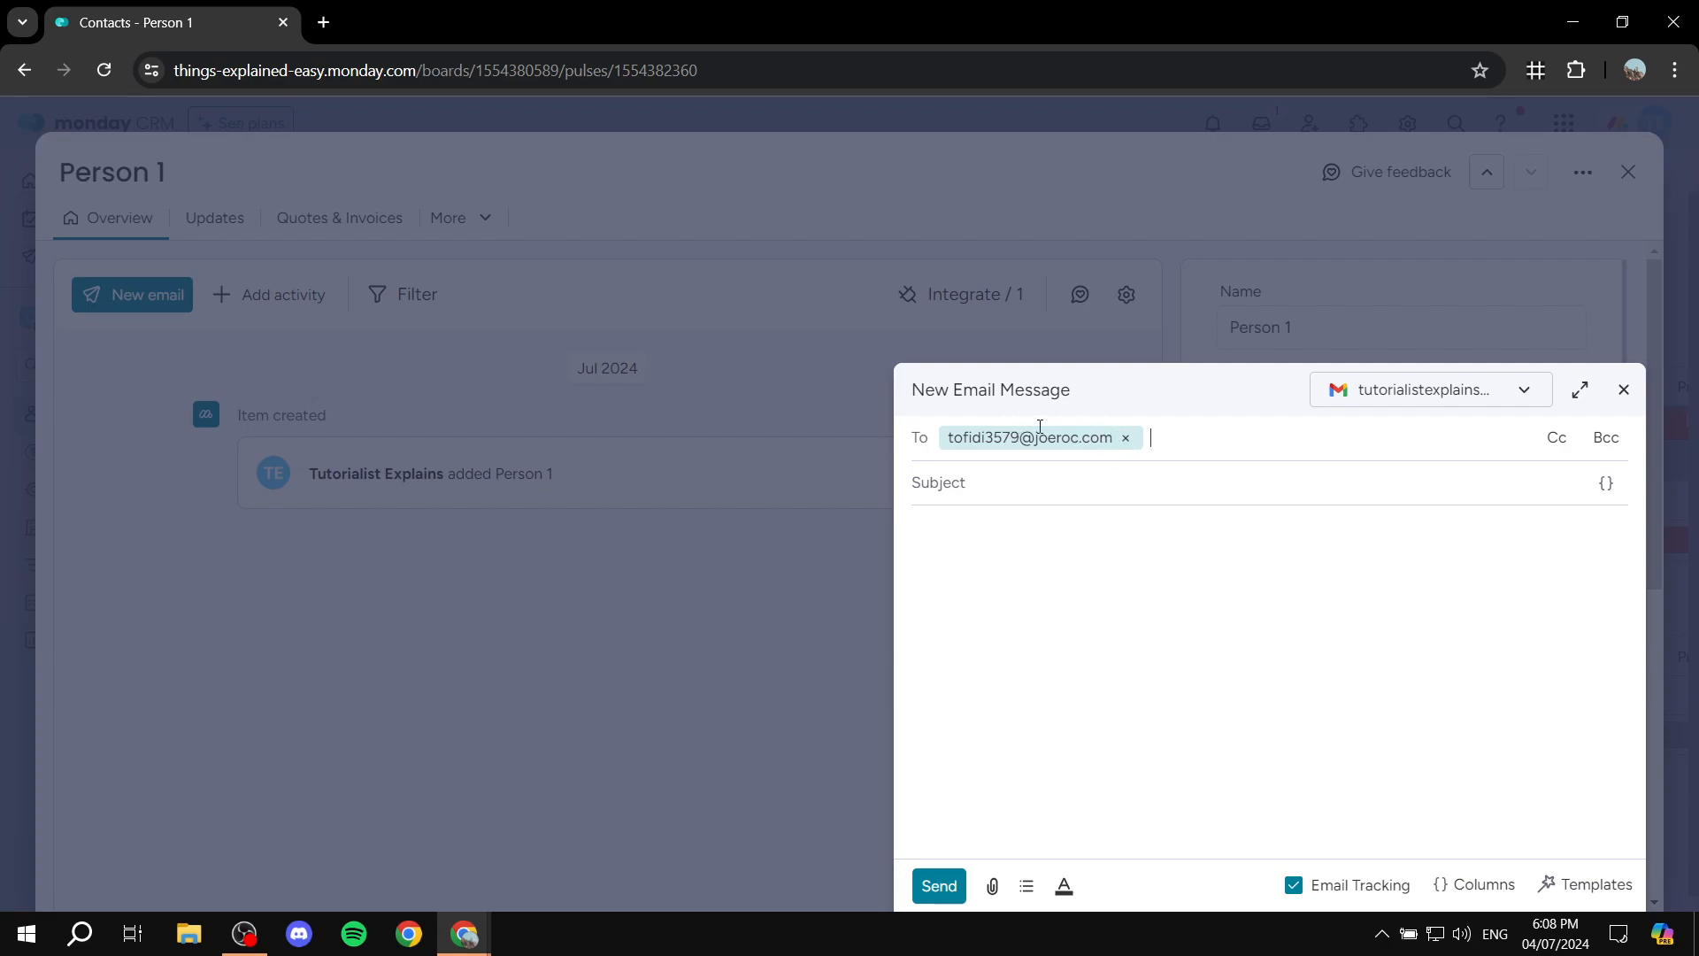
left_click(1082, 475)
type("Subject here")
left_click(1094, 556)
left_click(1468, 884)
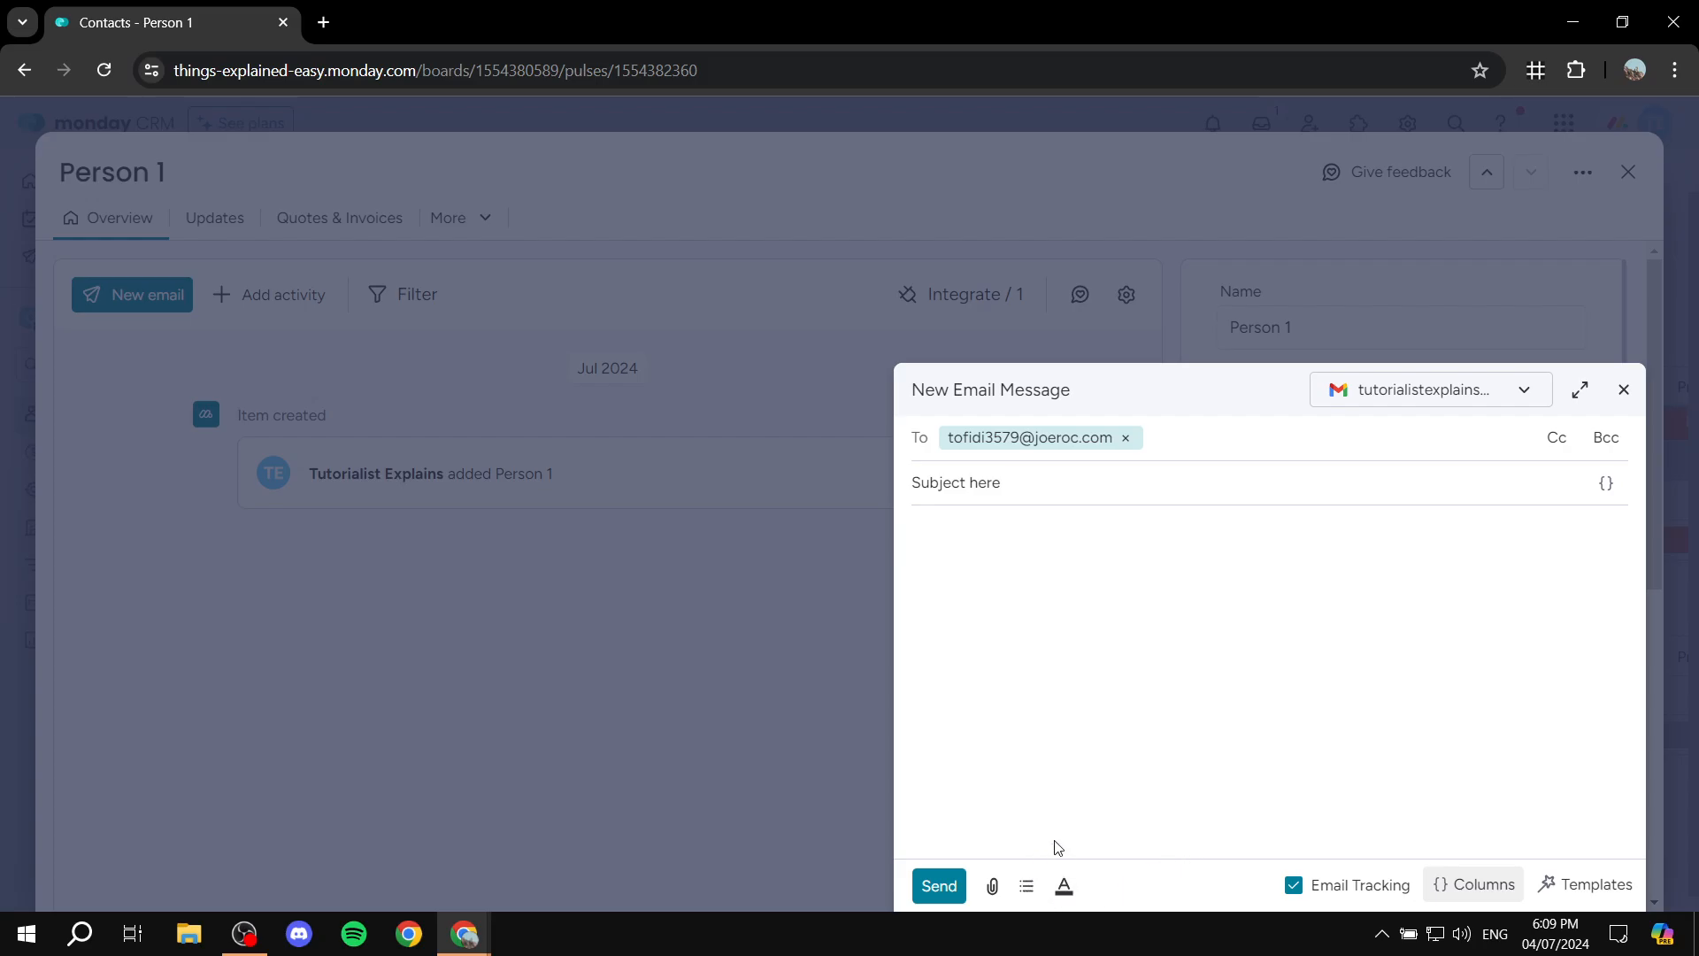
left_click(939, 886)
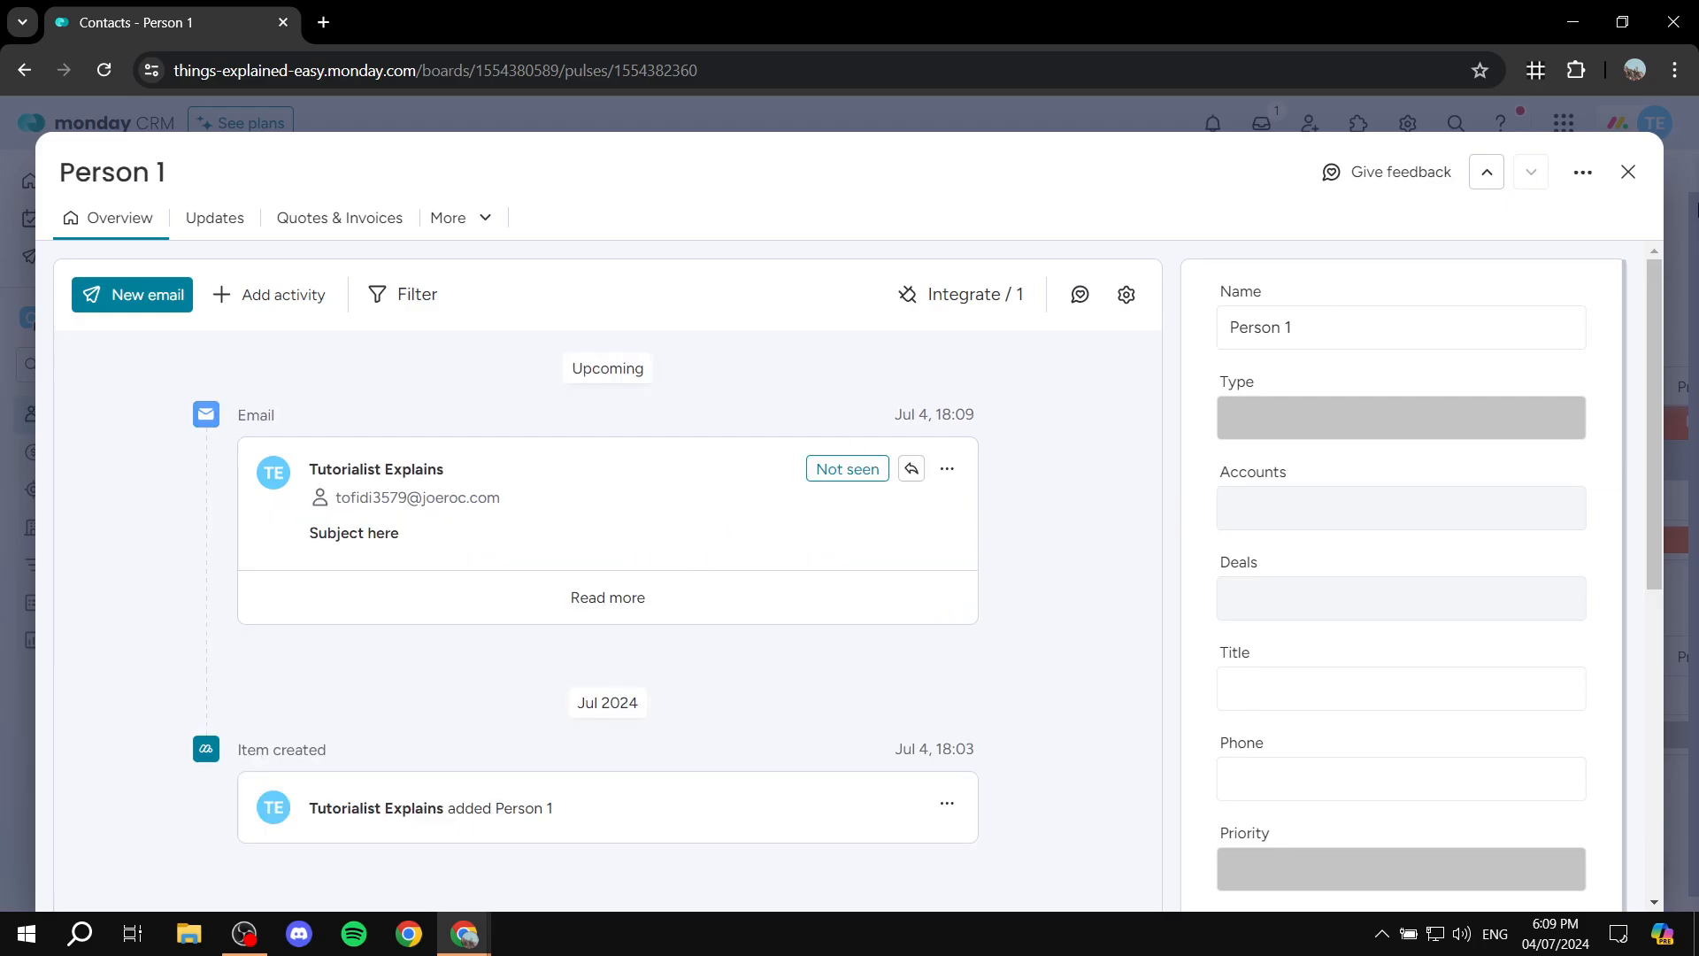
left_click(1628, 171)
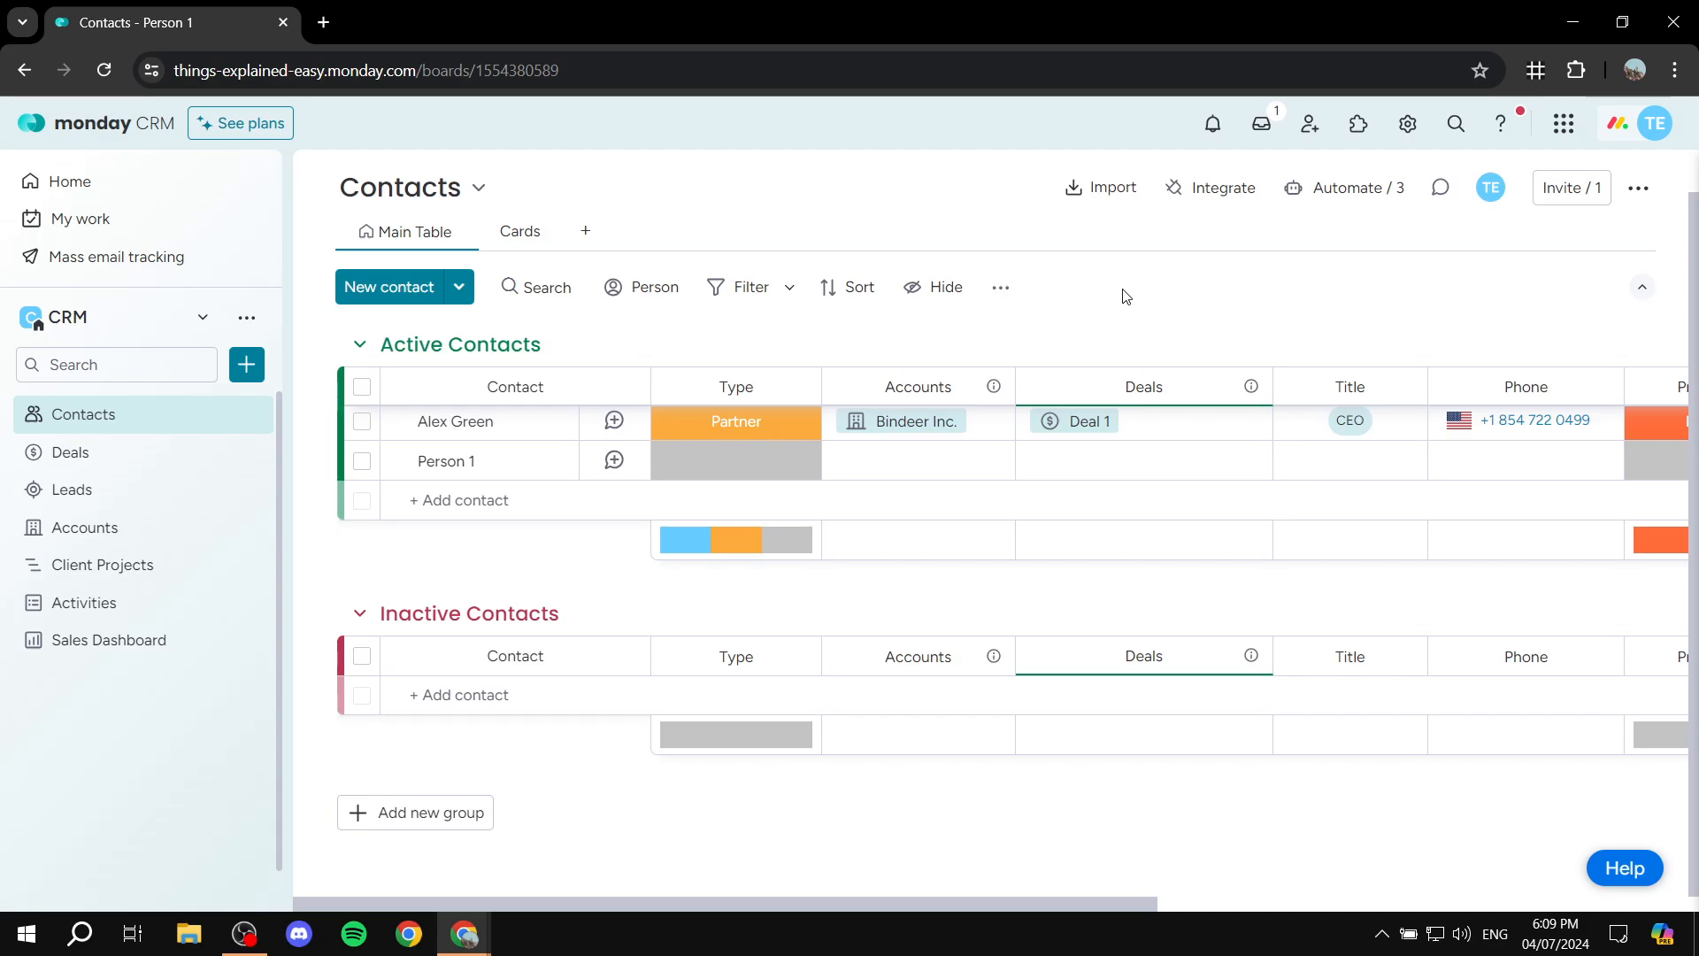